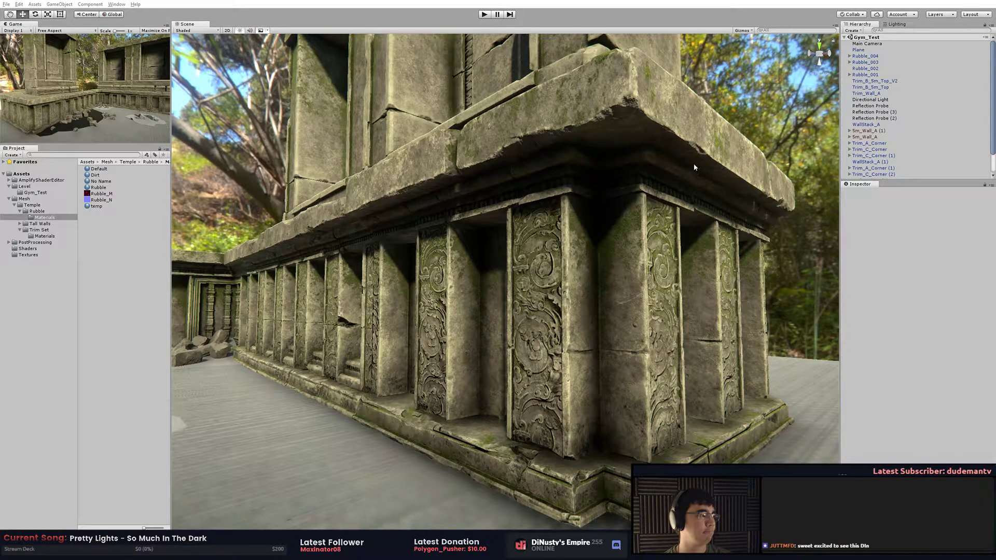
Step: Fly around the temple scene to view the carved pillars, rubble and corner walls
right_drag(496, 223, 221, 244)
right_drag(220, 414, 363, 270)
middle_drag(363, 270, 347, 268)
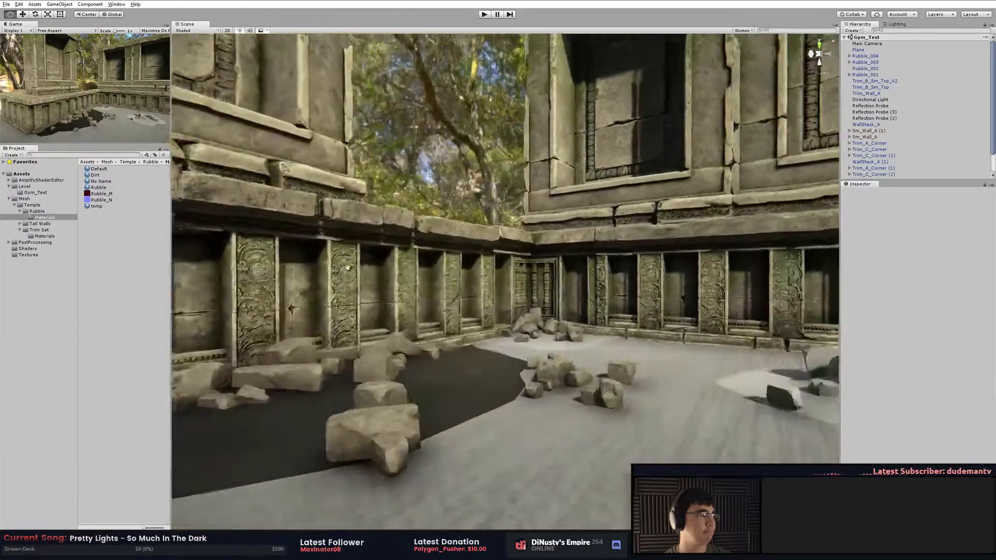
right_drag(348, 268, 518, 333)
right_drag(343, 165, 546, 228)
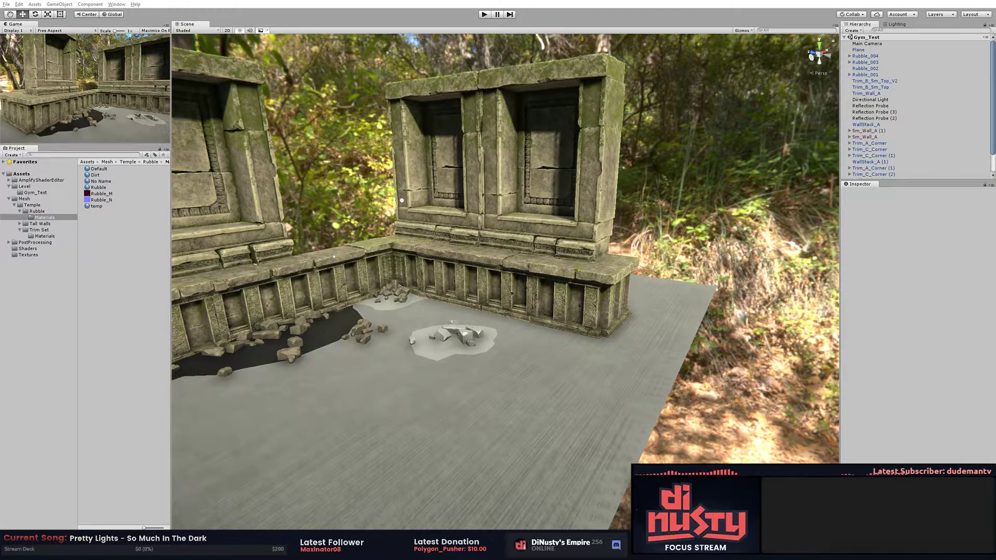
alt+drag(576, 228, 651, 225)
alt+right_drag(651, 225, 637, 257)
alt+drag(637, 258, 661, 290)
middle_drag(661, 289, 371, 244)
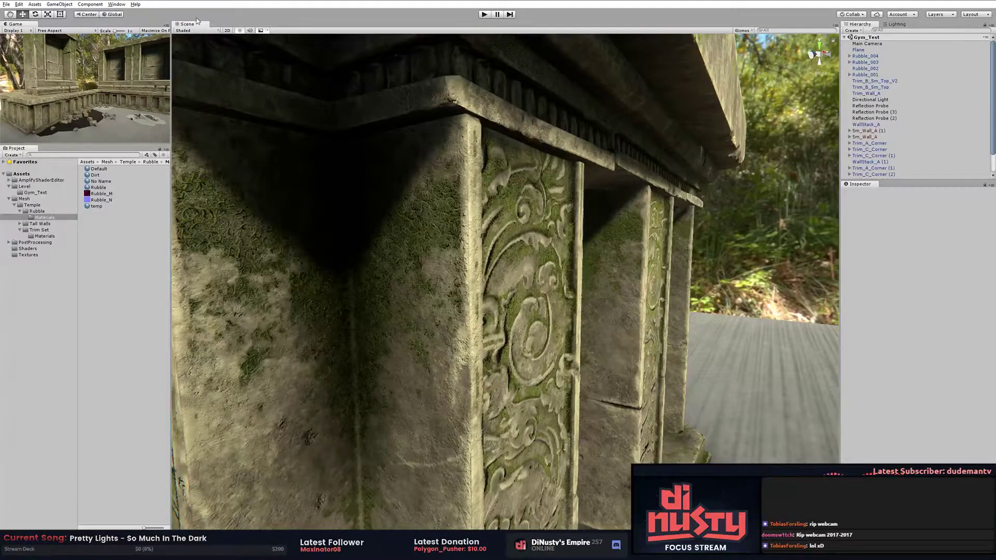
Step: Open the Asset Store from the Window menu and search for 'amplify'
click(116, 4)
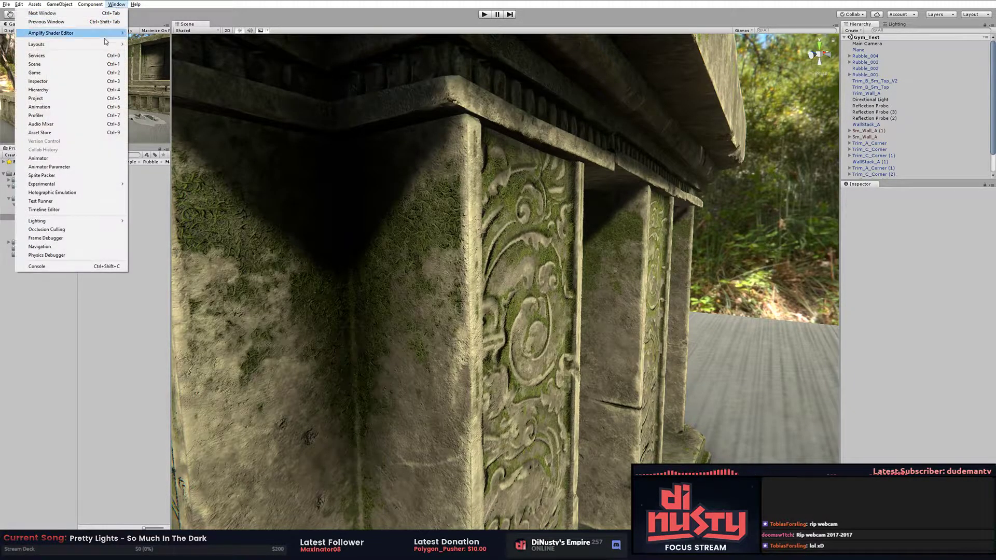
click(39, 132)
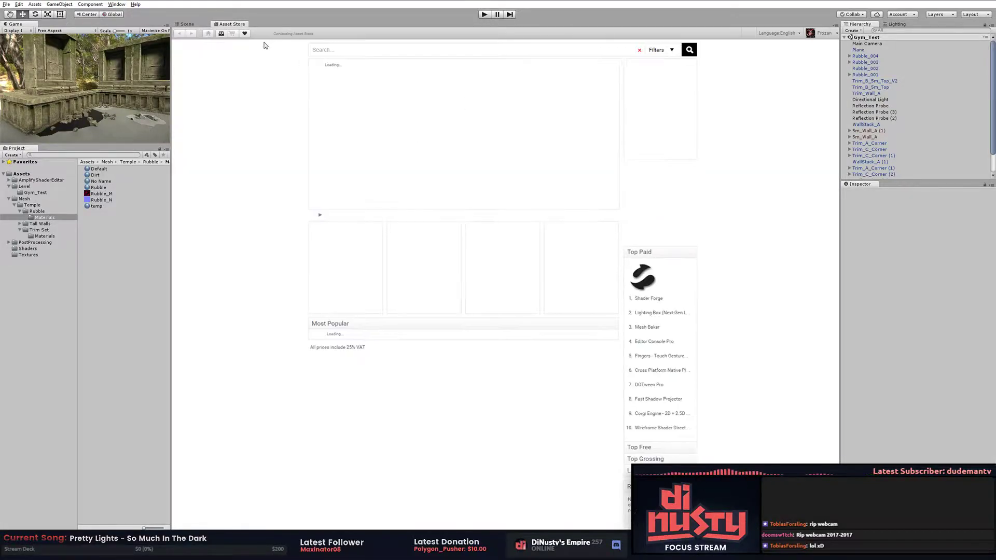
click(372, 51)
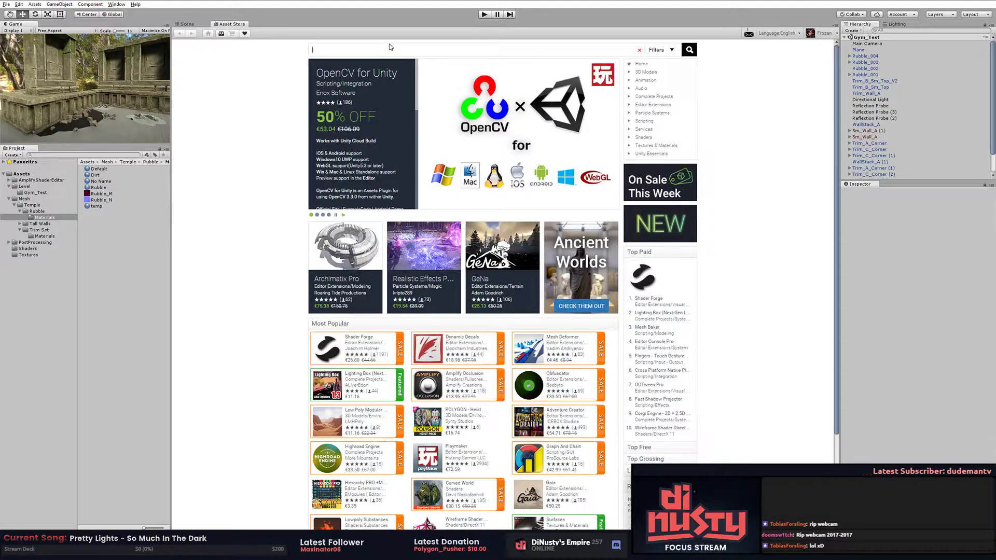
text(amplify)
key(Return)
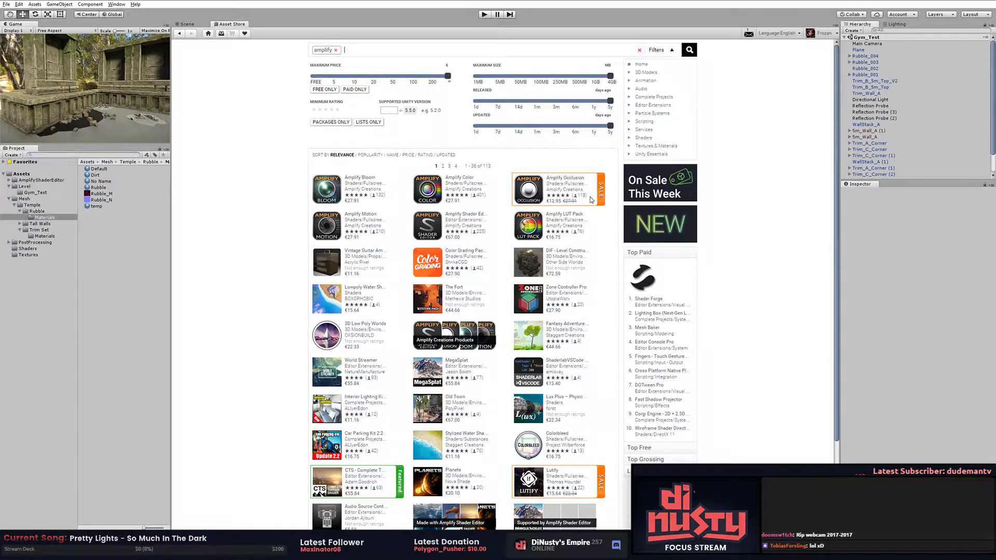
Step: Browse the Amplify Shader Editor product page, then return to orbiting the temple scene
click(511, 222)
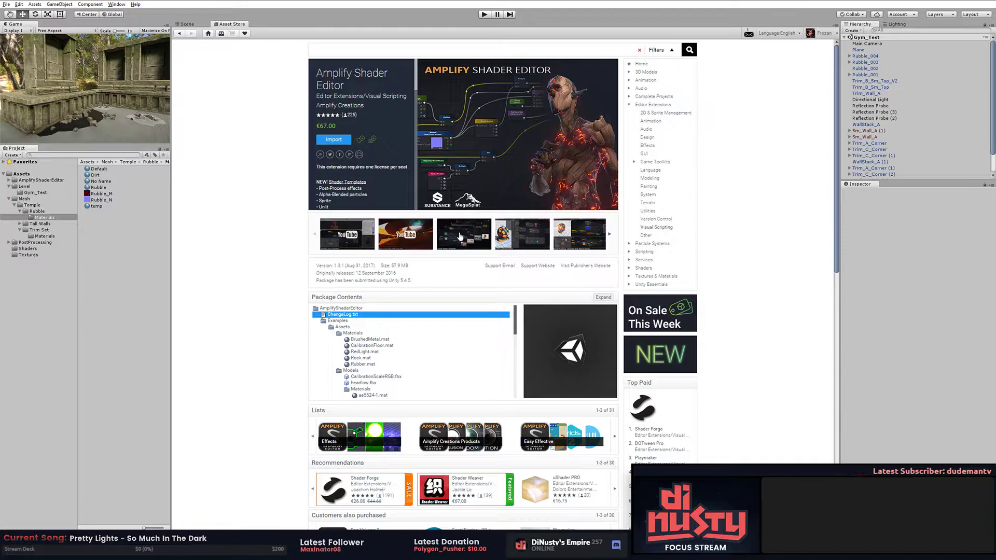
scroll(262, 284, down, 5)
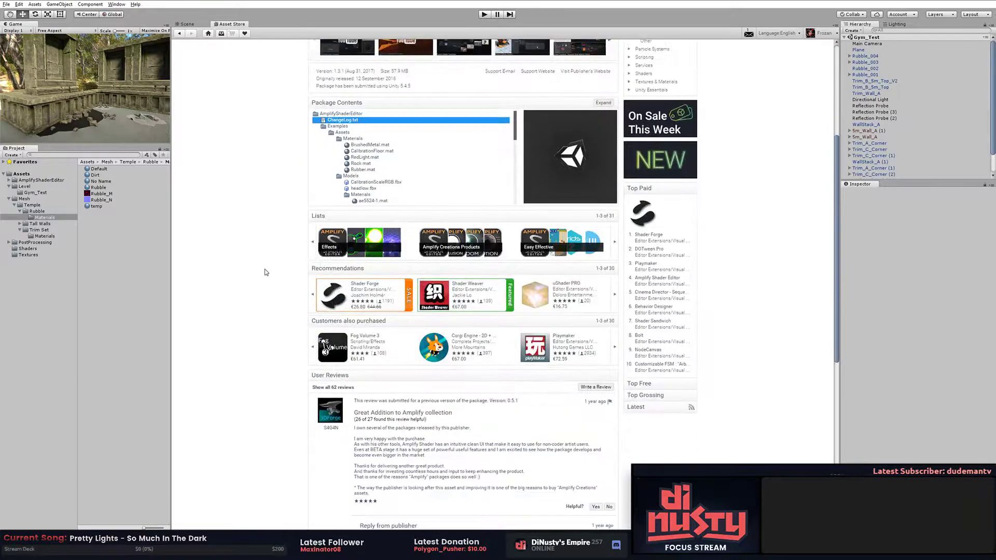
scroll(342, 284, up, 5)
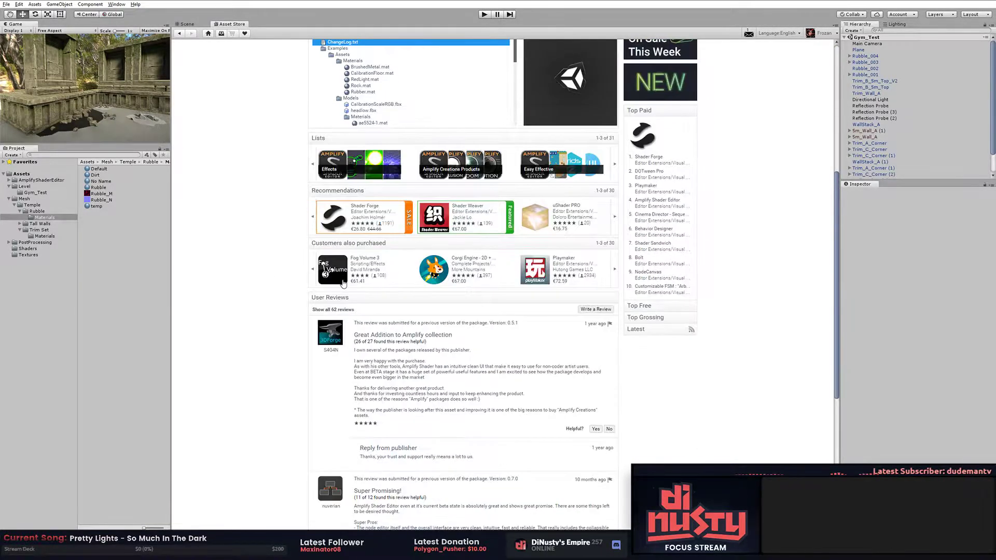
scroll(342, 284, up, 1)
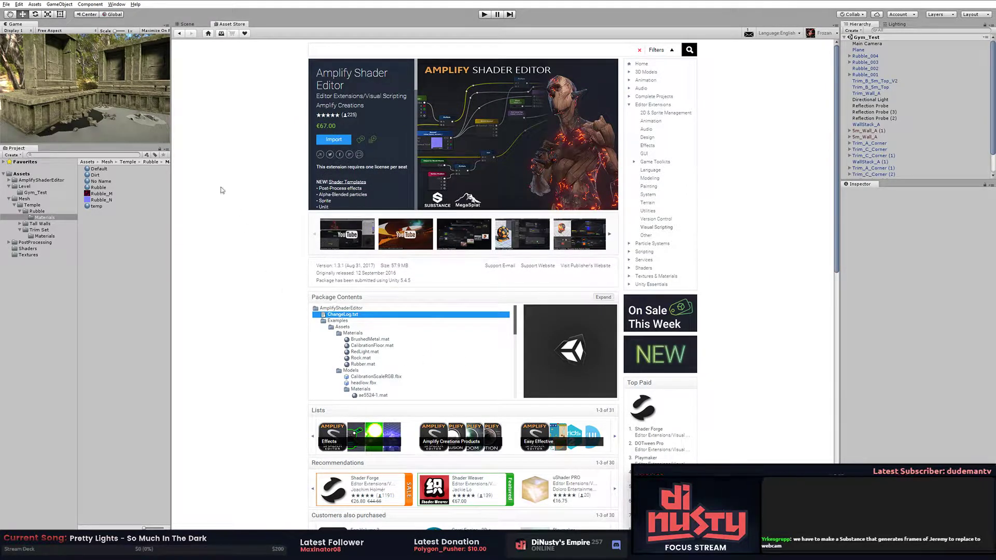
click(185, 24)
right_drag(200, 61, 575, 266)
Step: Select the carved corner base in the scene, then clear the selection
click(575, 265)
click(696, 260)
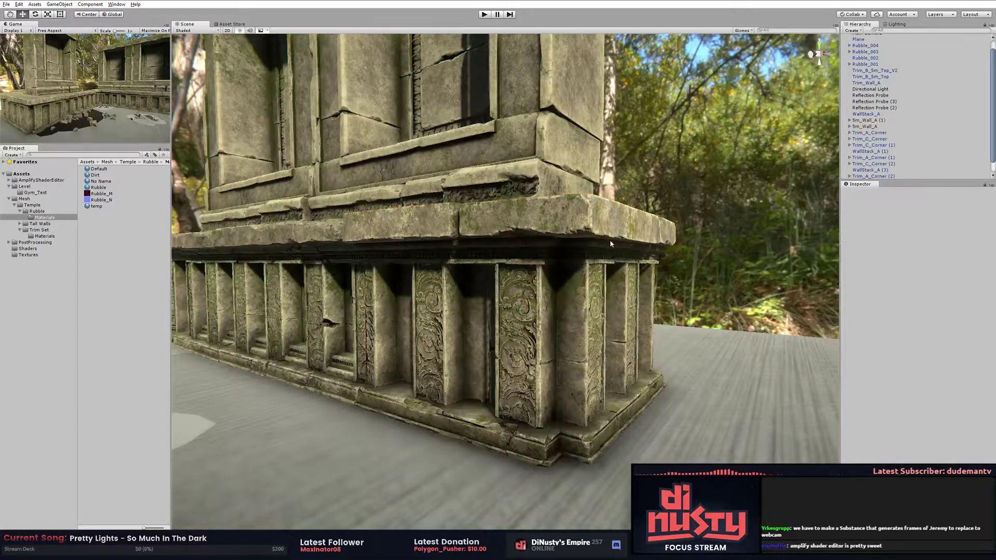
click(611, 244)
click(715, 268)
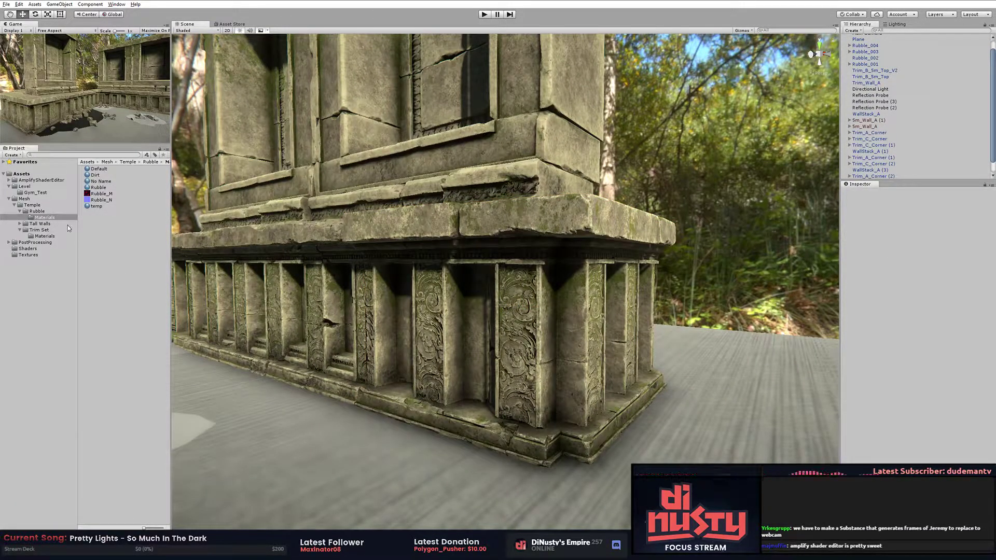
Step: Browse to the Shaders folder and open 2MaterialBlend in Amplify Shader Editor
click(40, 224)
click(45, 236)
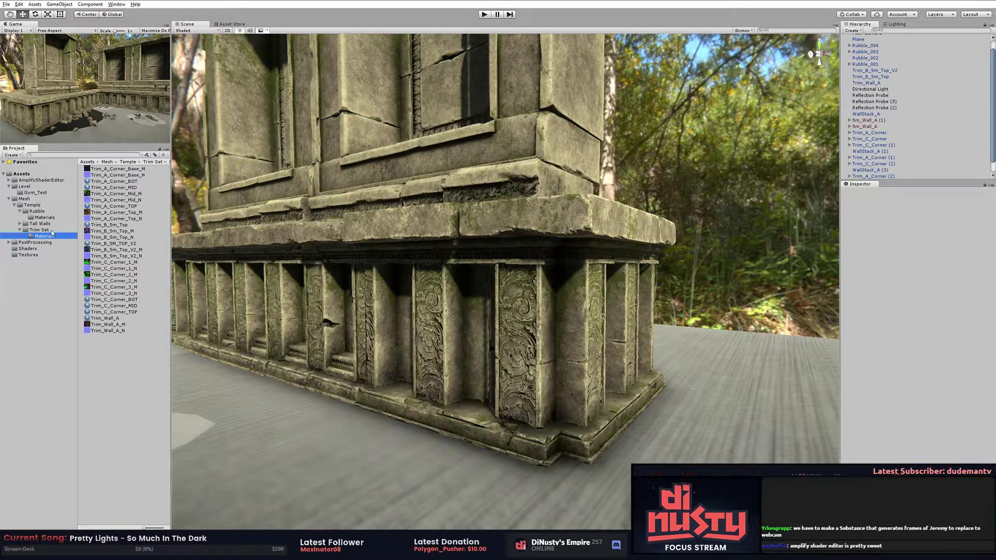
click(35, 249)
click(113, 175)
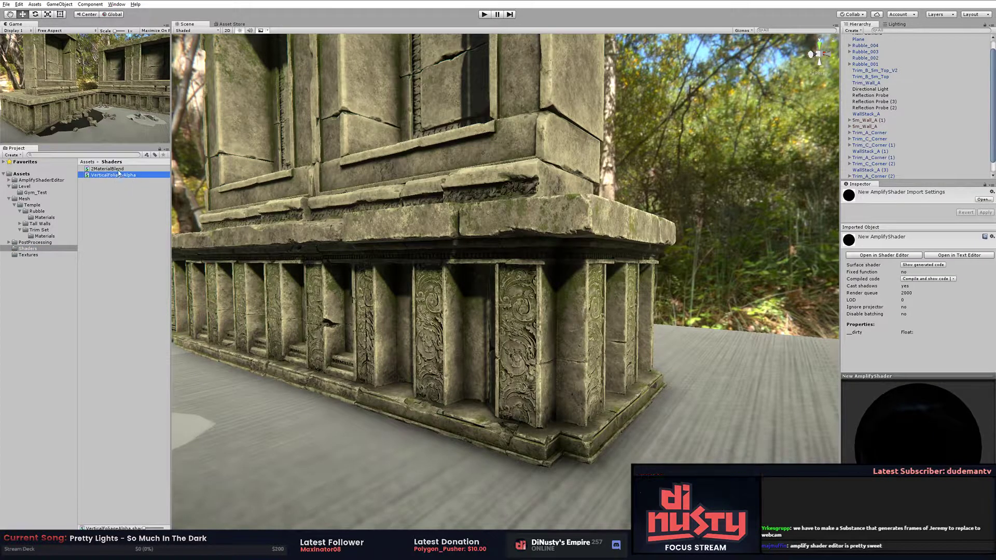
click(121, 169)
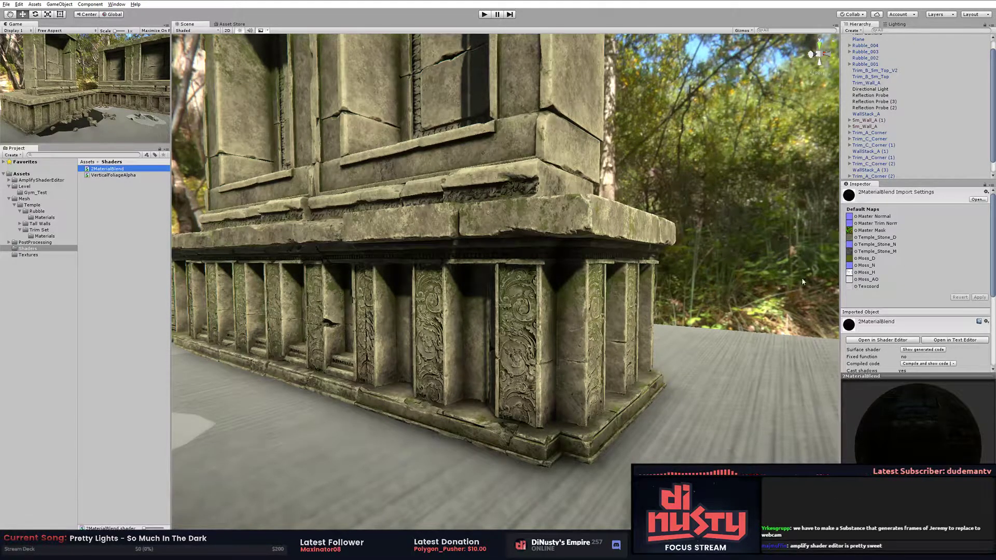
click(881, 343)
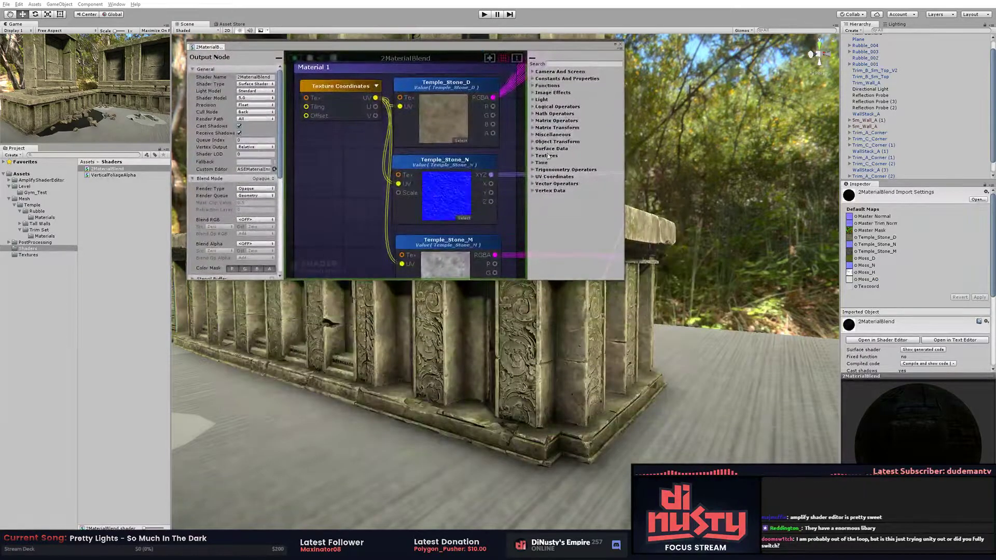
Step: Enlarge the shader editor window and frame the node graph
drag(629, 286, 910, 490)
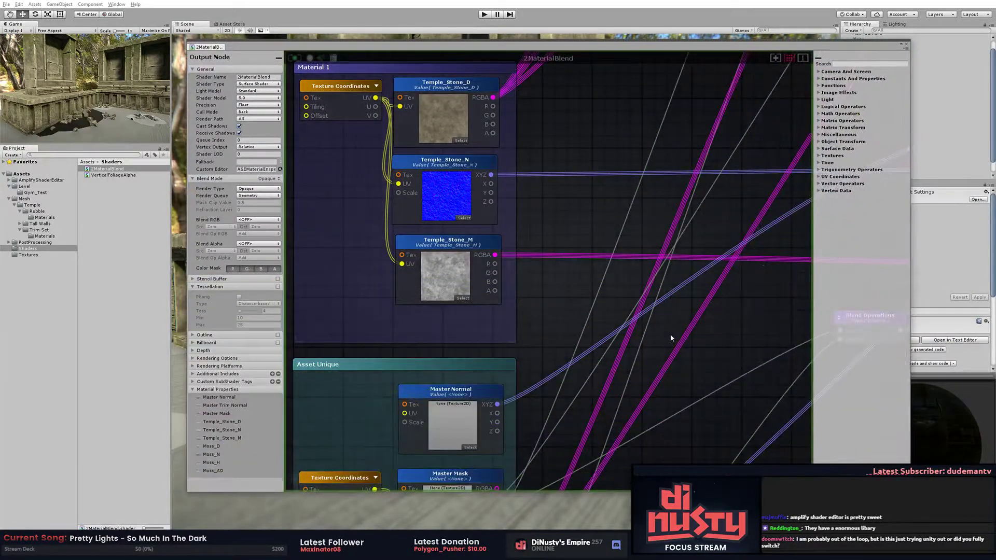
scroll(671, 322, down, 5)
key(f)
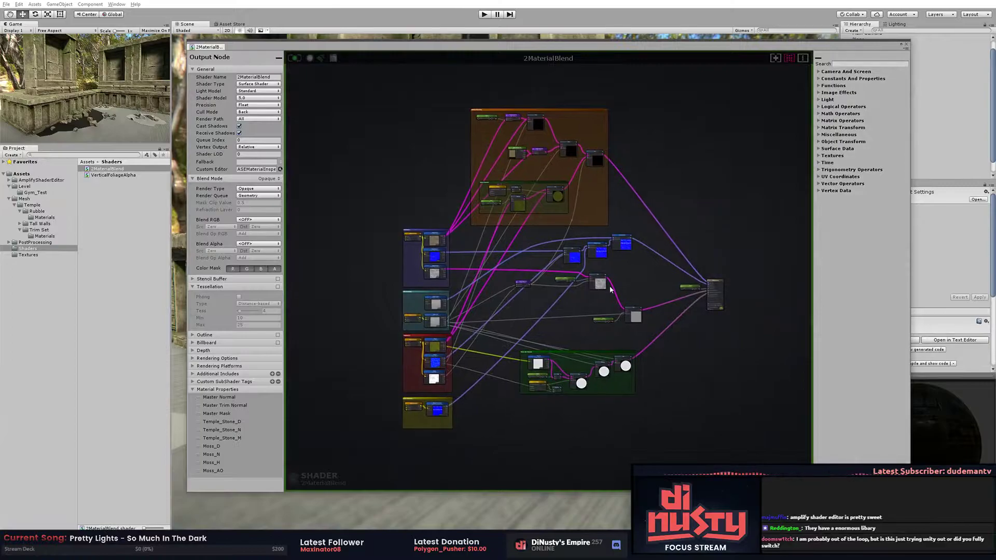
scroll(465, 315, up, 3)
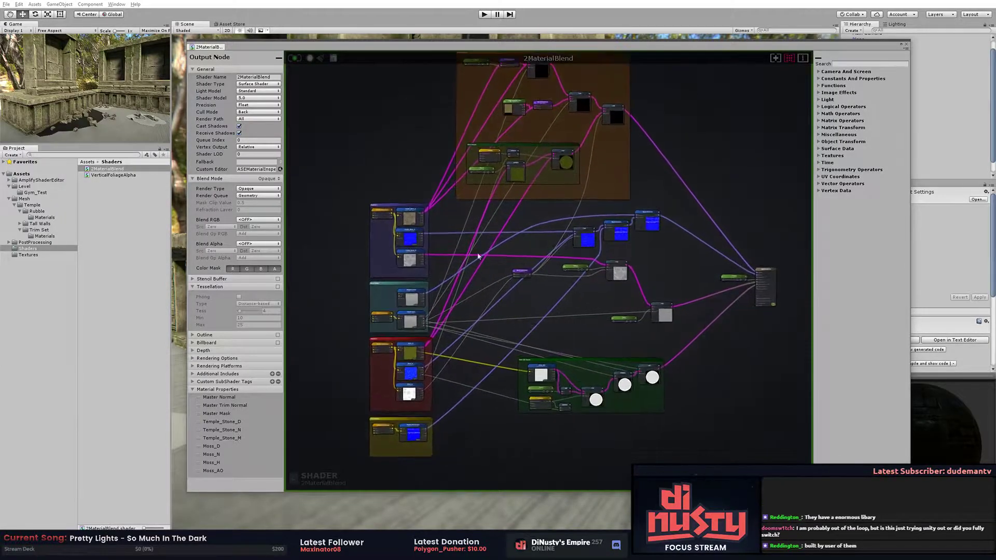
scroll(465, 315, up, 7)
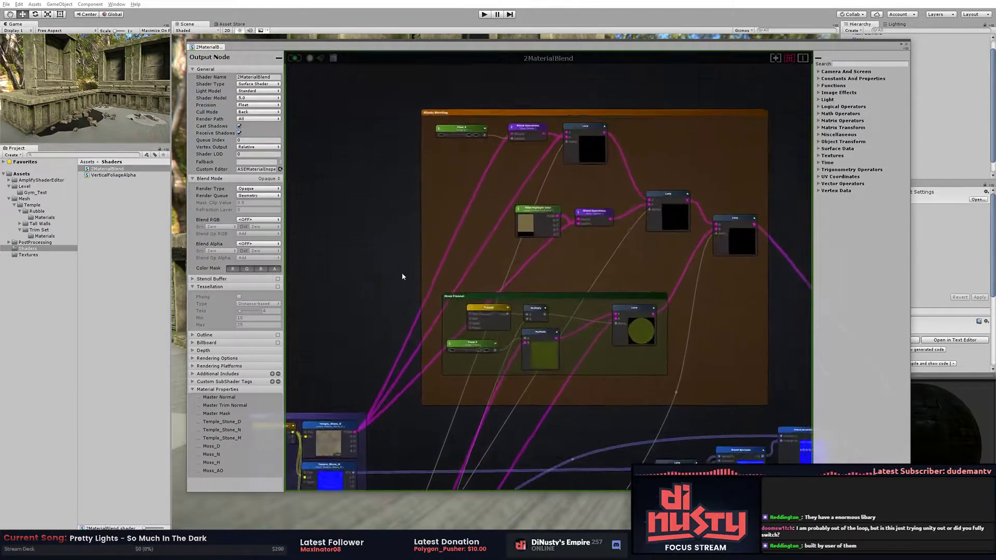
scroll(408, 269, down, 10)
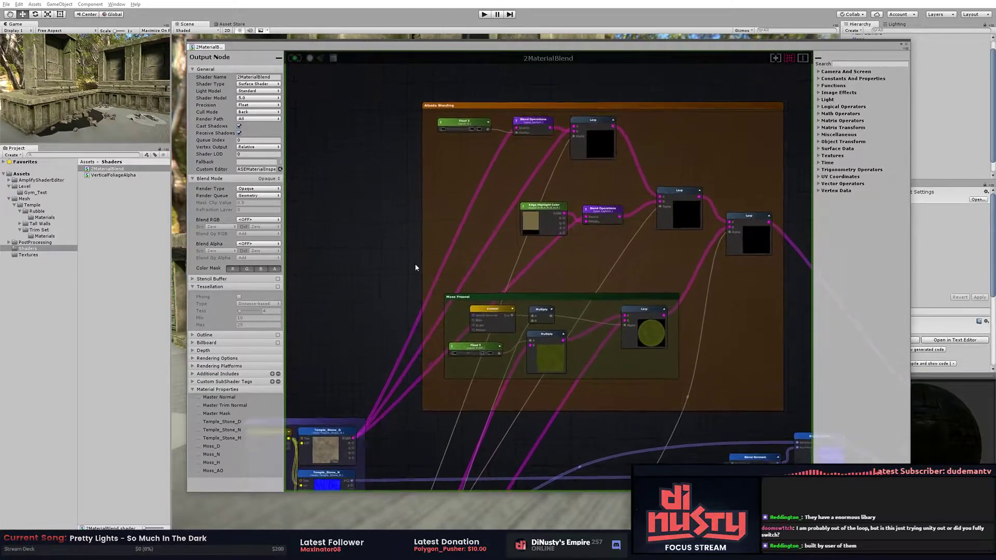
middle_drag(416, 232, 511, 269)
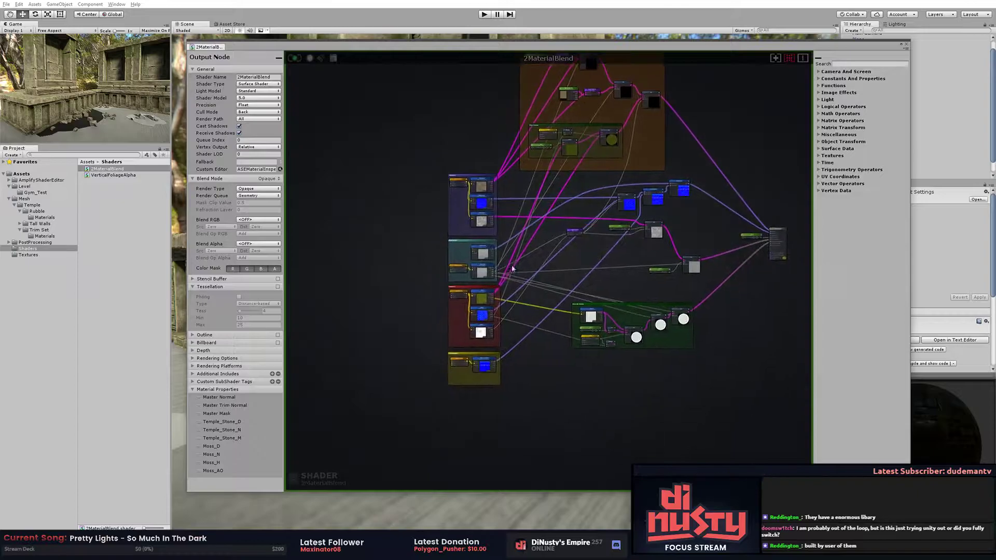
scroll(498, 356, up, 12)
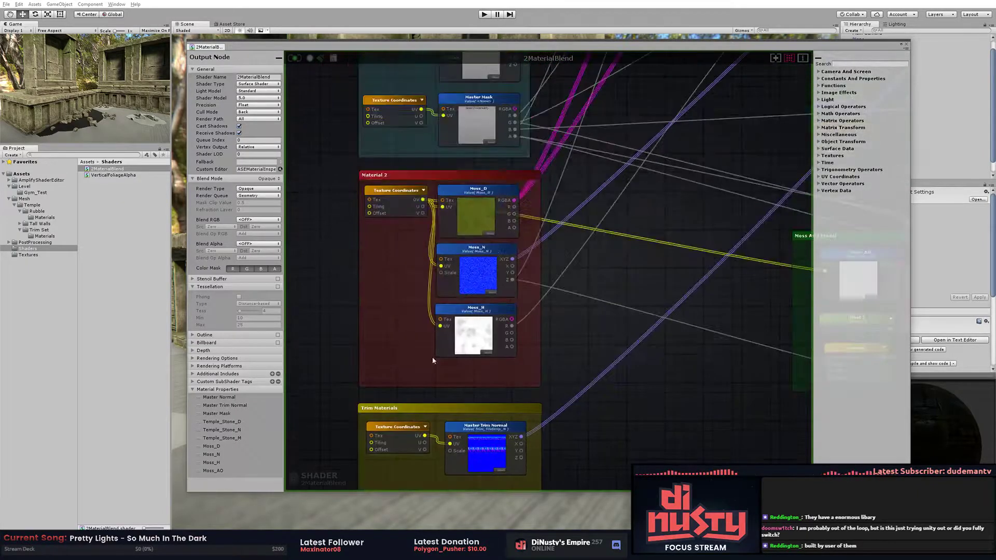
scroll(433, 360, up, 10)
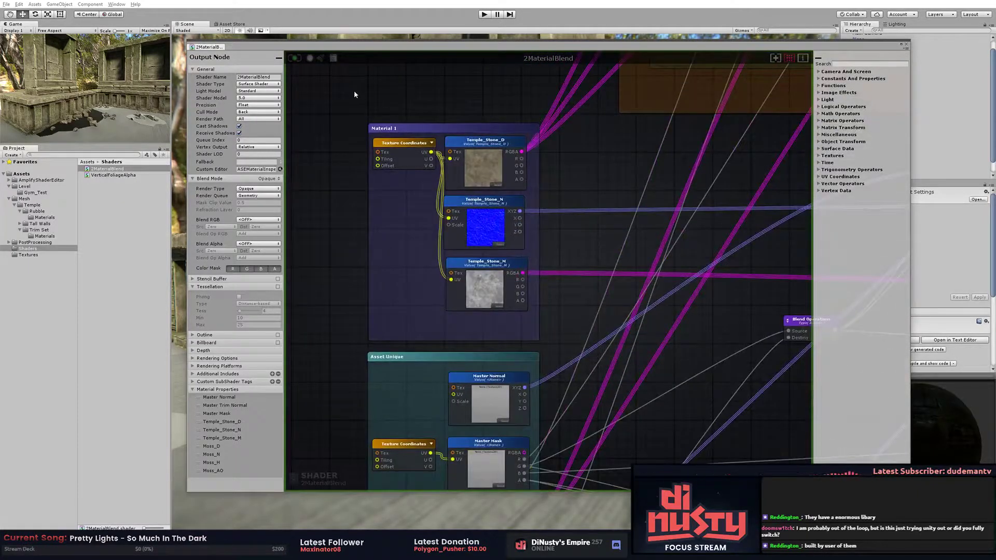
Step: Select the Material 1 group together with its texture nodes
drag(355, 94, 384, 113)
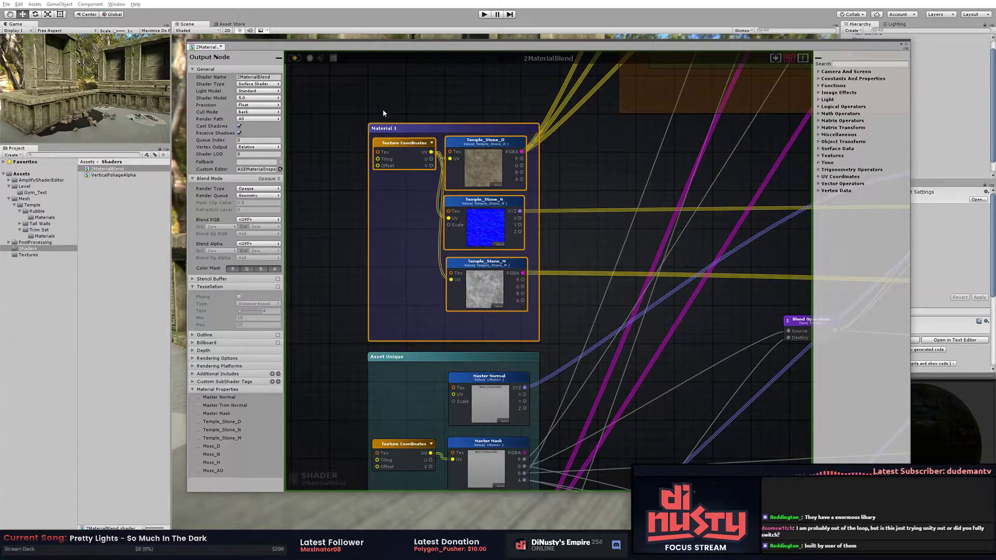
click(383, 112)
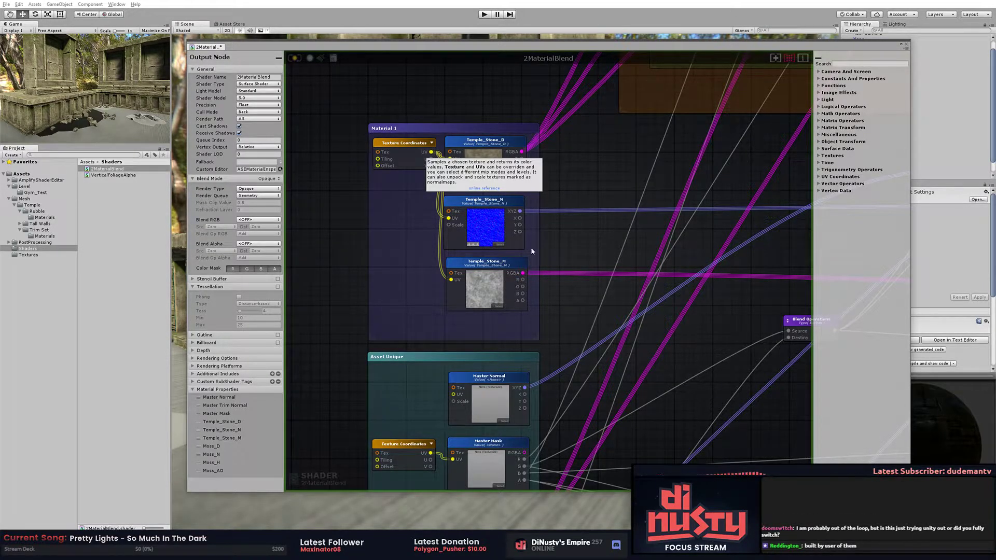
right_drag(585, 327, 572, 291)
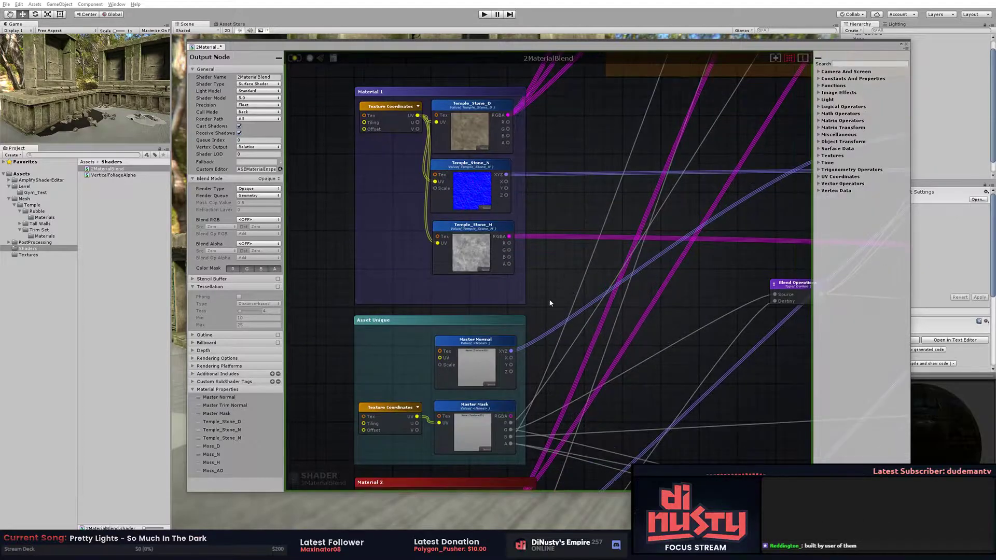
right_drag(557, 182, 568, 209)
drag(338, 91, 568, 313)
click(566, 313)
Step: Locate the Temple_Stone_D texture in the project and open it in Photoshop
click(487, 159)
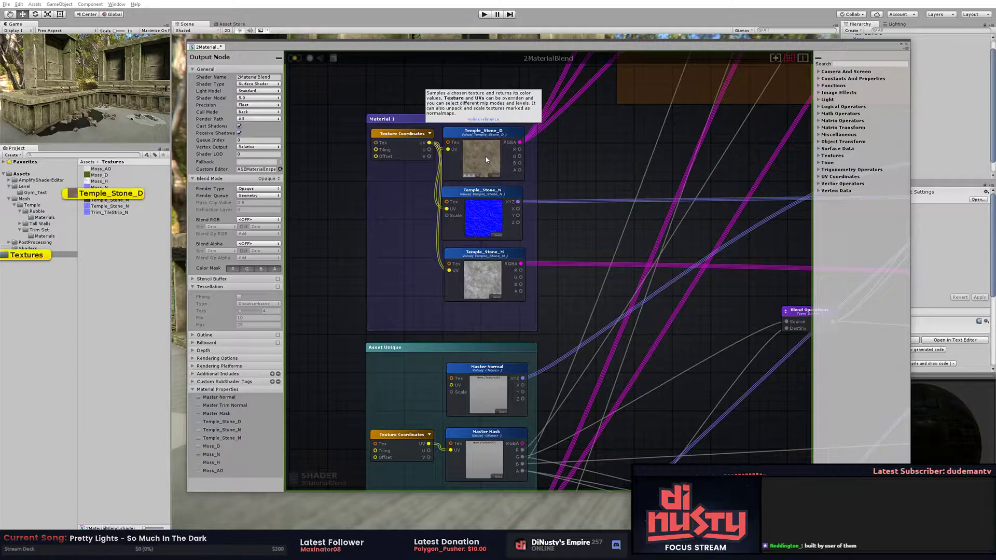
scroll(553, 291, up, 2)
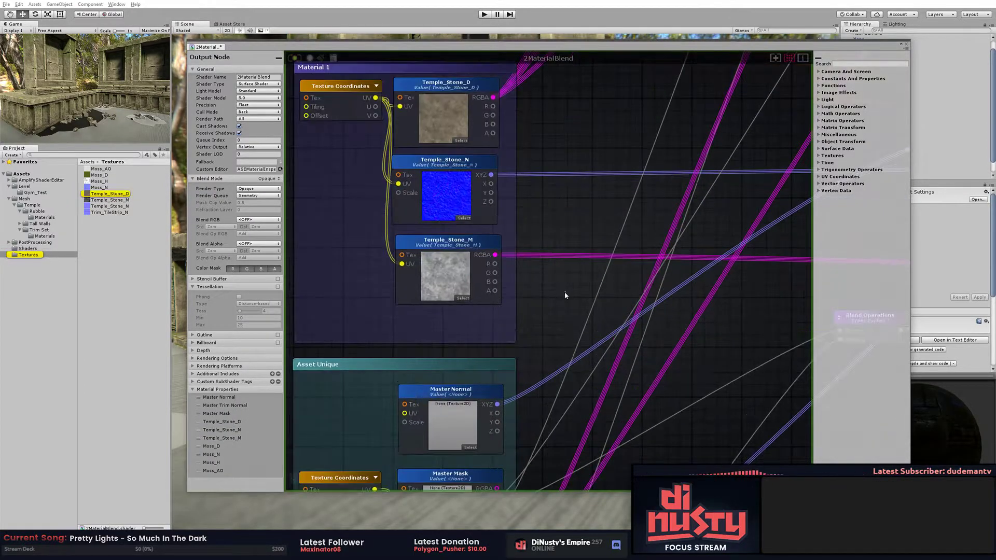
double_click(420, 113)
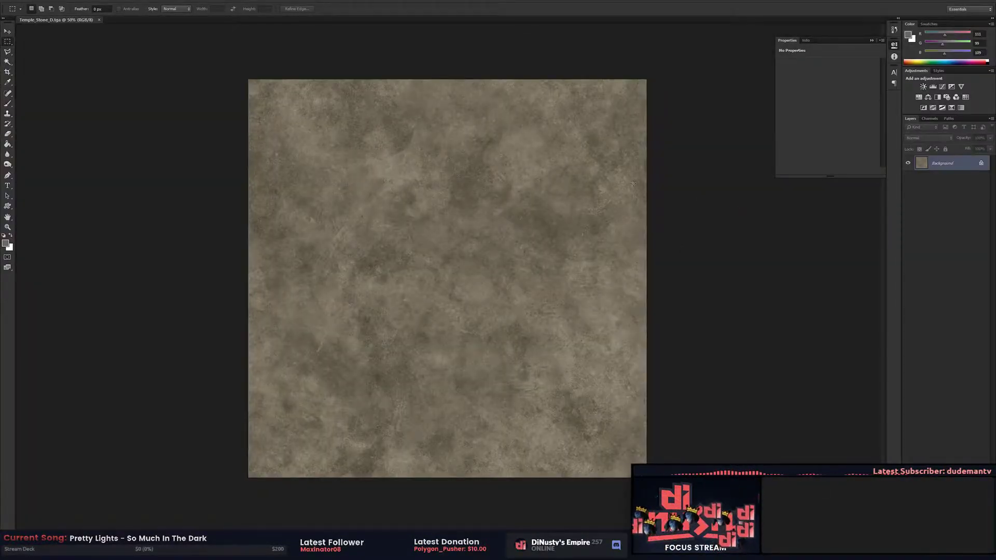
Step: Zoom in on Temple_Stone_D.tga, then switch back to Unity
key(ctrl+plus)
key(ctrl+plus)
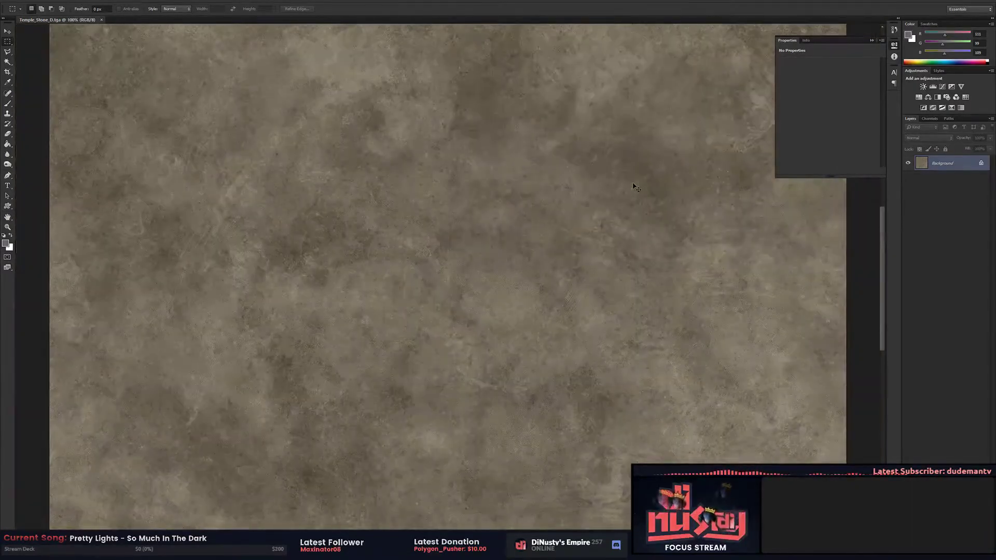
key(alt+Tab)
key(alt+Tab)
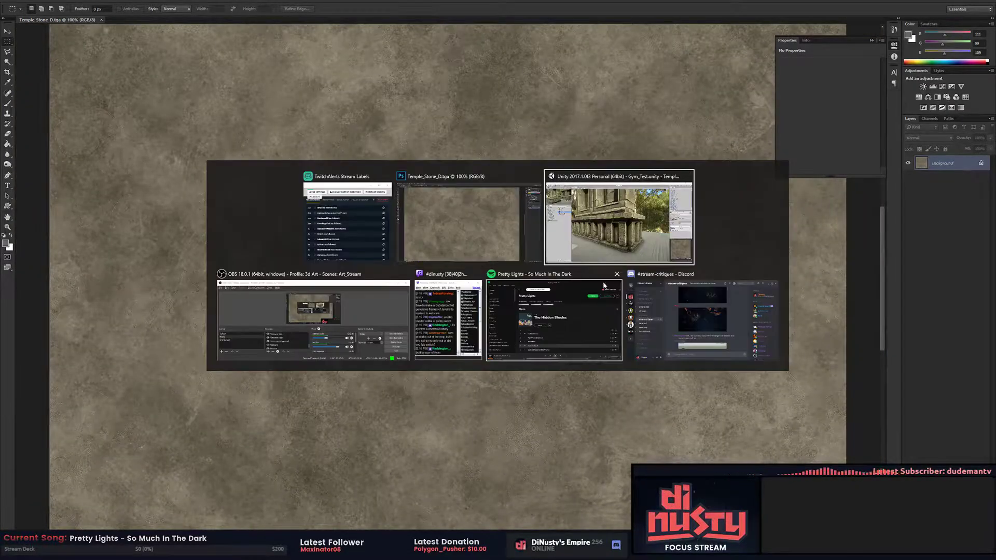
Step: Check Temple_Stone_M and the Material 1 texture coordinate tiling, then pan to Asset Unique
click(421, 256)
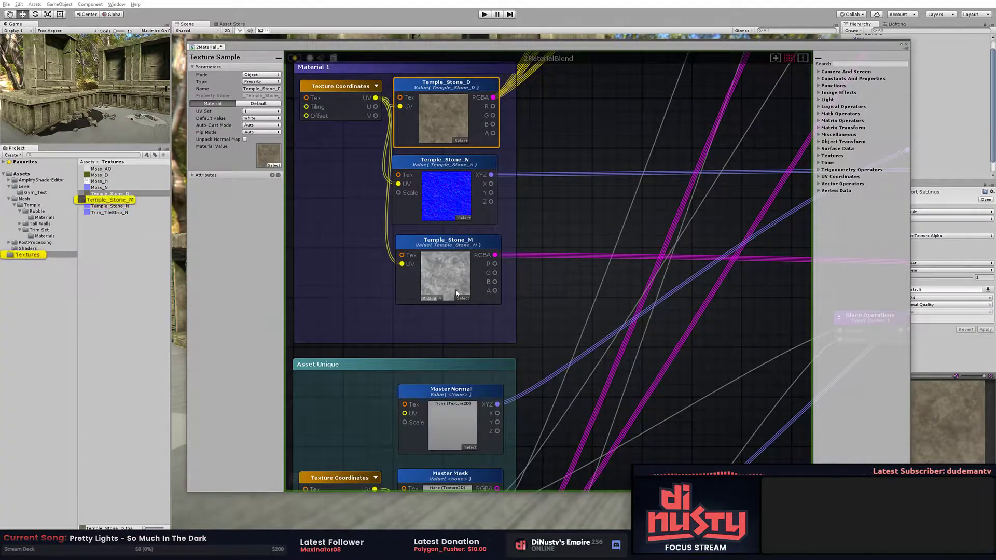
click(338, 115)
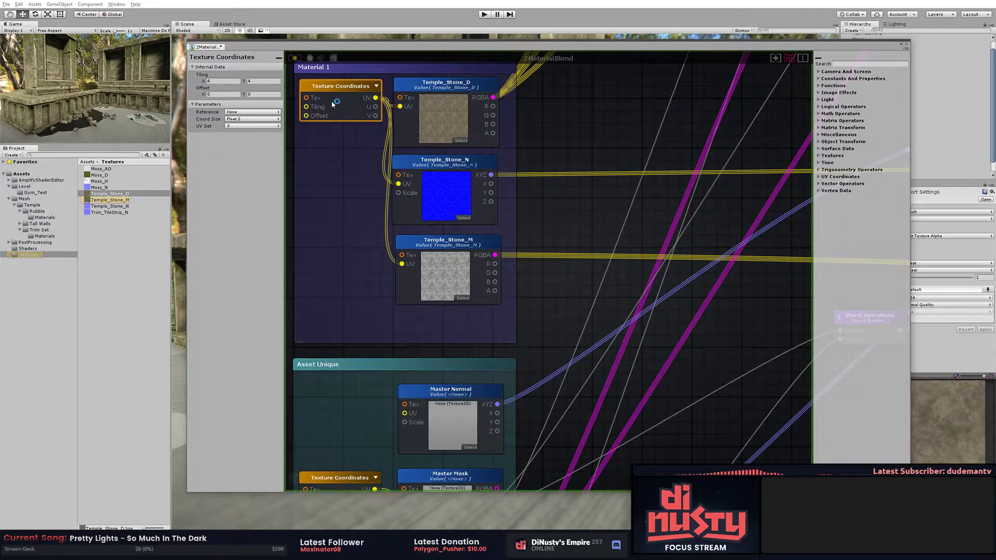
click(599, 311)
middle_drag(600, 309, 618, 312)
click(358, 104)
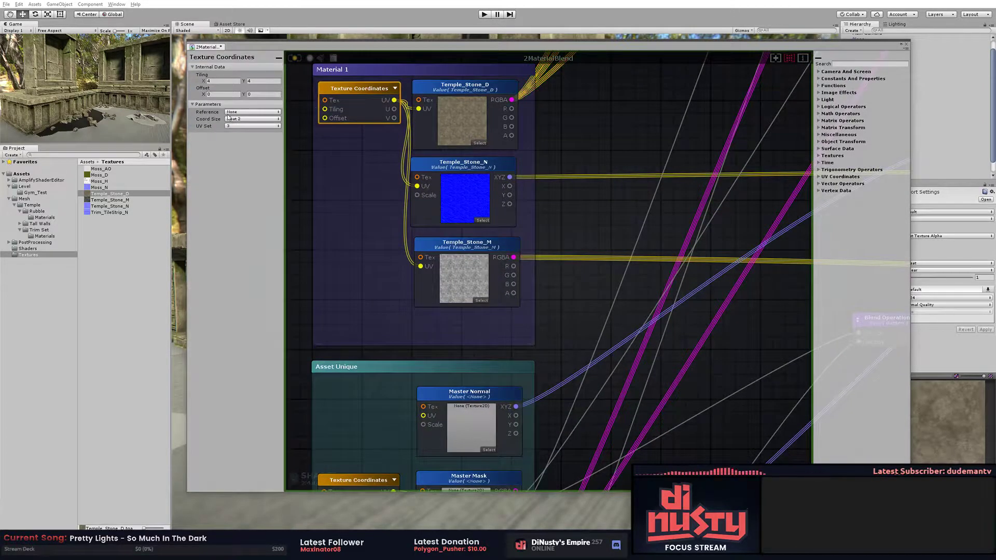
click(326, 173)
scroll(601, 281, down, 3)
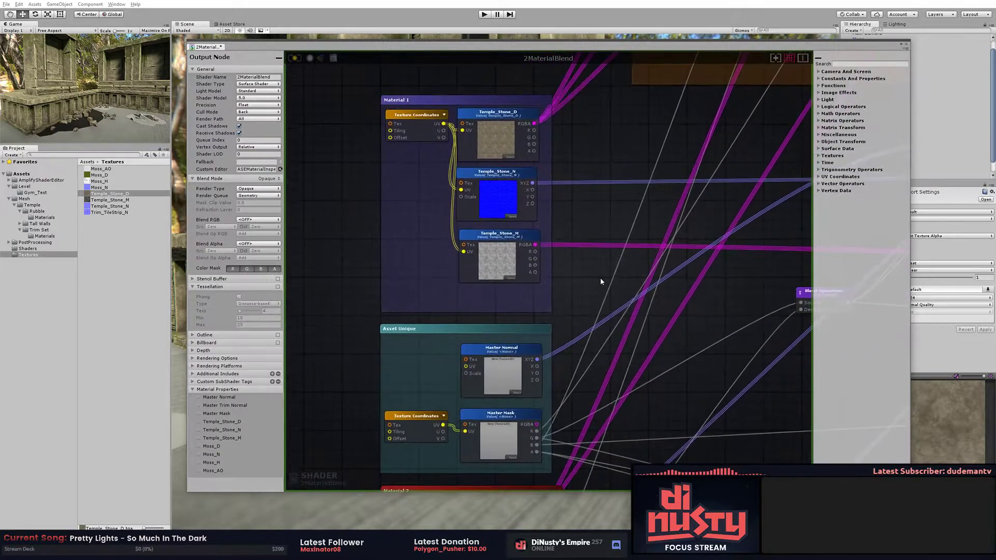
middle_drag(600, 278, 609, 213)
scroll(610, 213, up, 3)
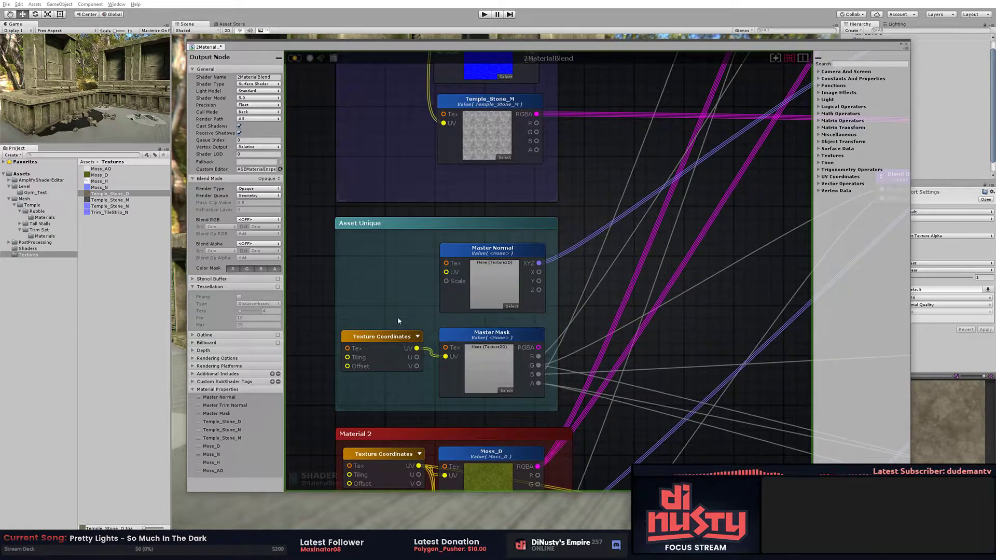
Step: Delete the Asset Unique group's Texture Coordinates node
click(381, 335)
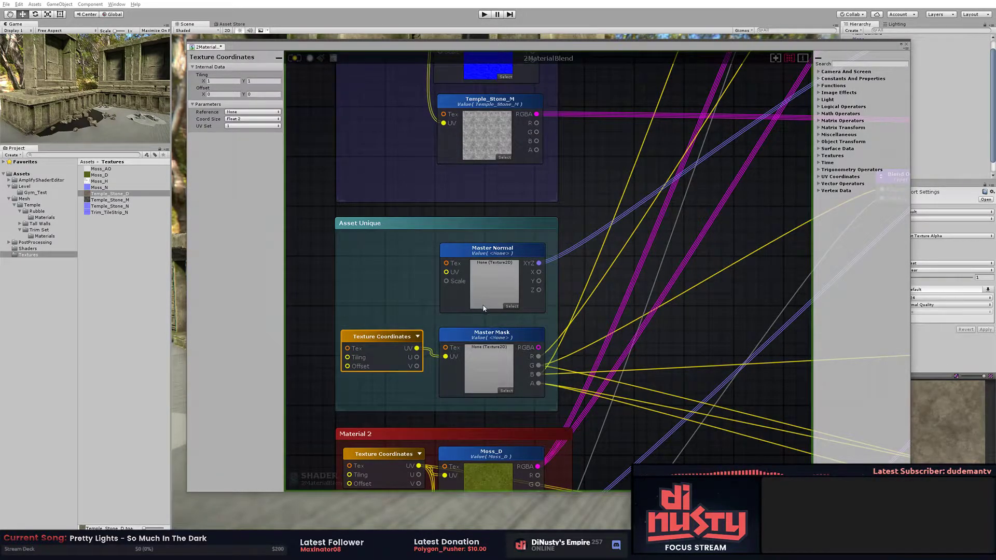
click(462, 295)
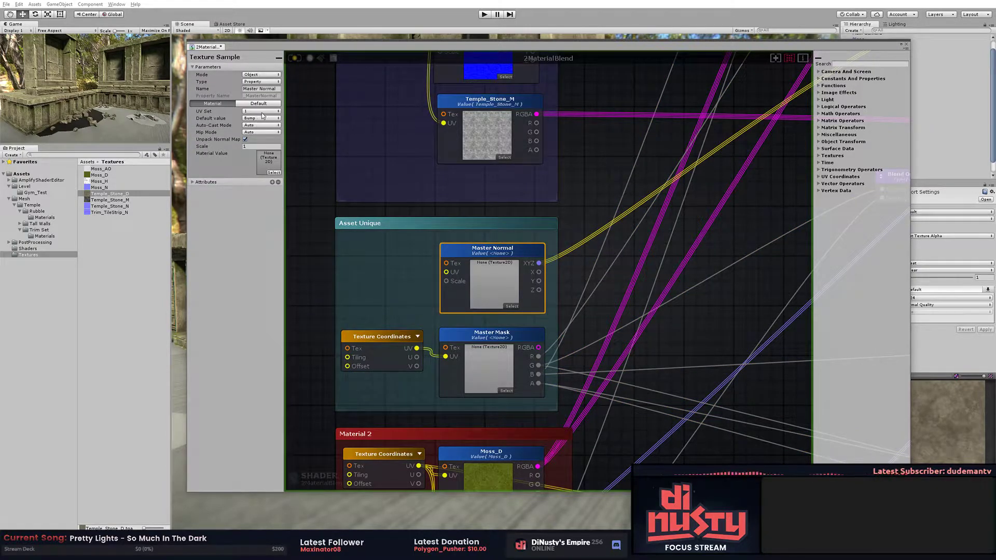
click(385, 338)
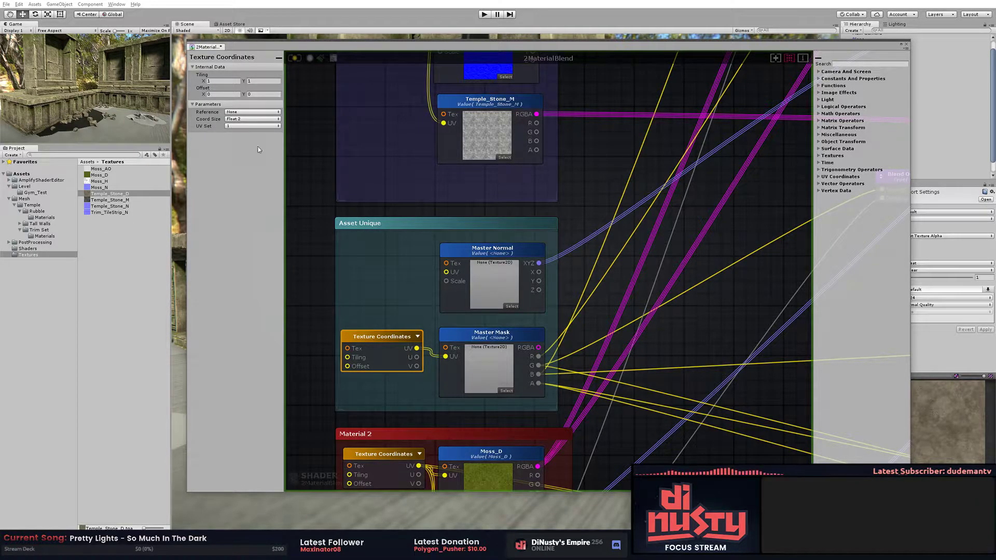
key(Delete)
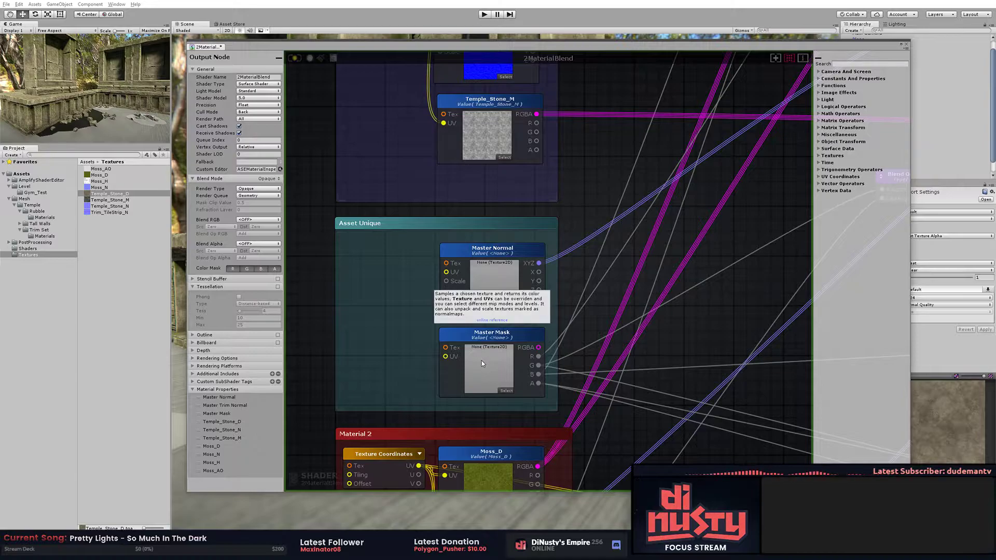
Step: Inspect the Master Mask texture node settings and preview Temple_Stone_M
click(481, 349)
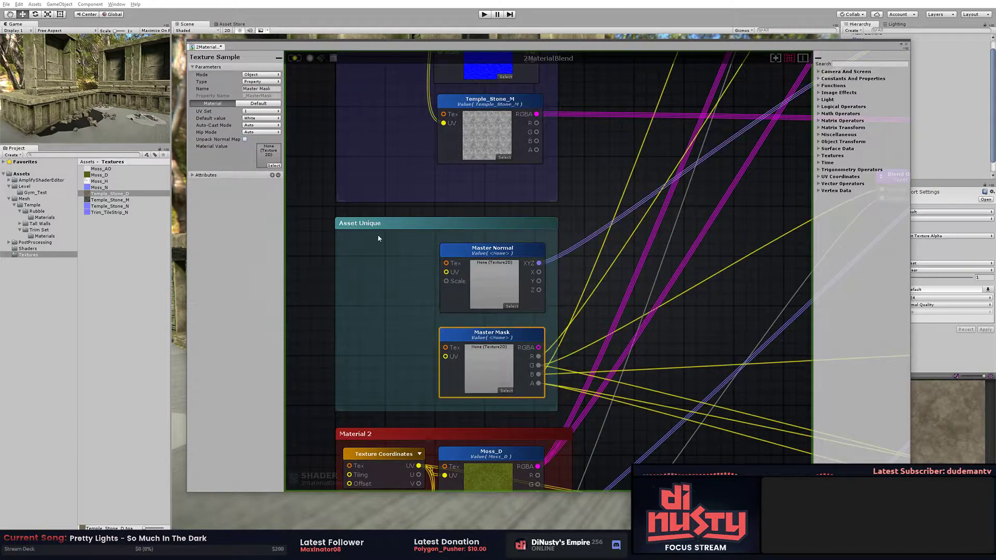
click(395, 300)
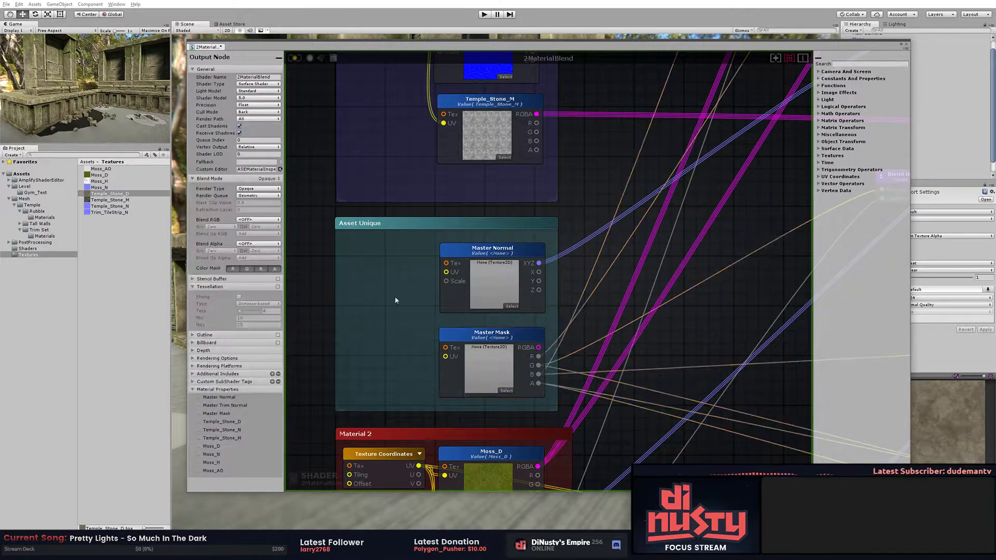
scroll(488, 270, down, 1)
scroll(511, 278, up, 1)
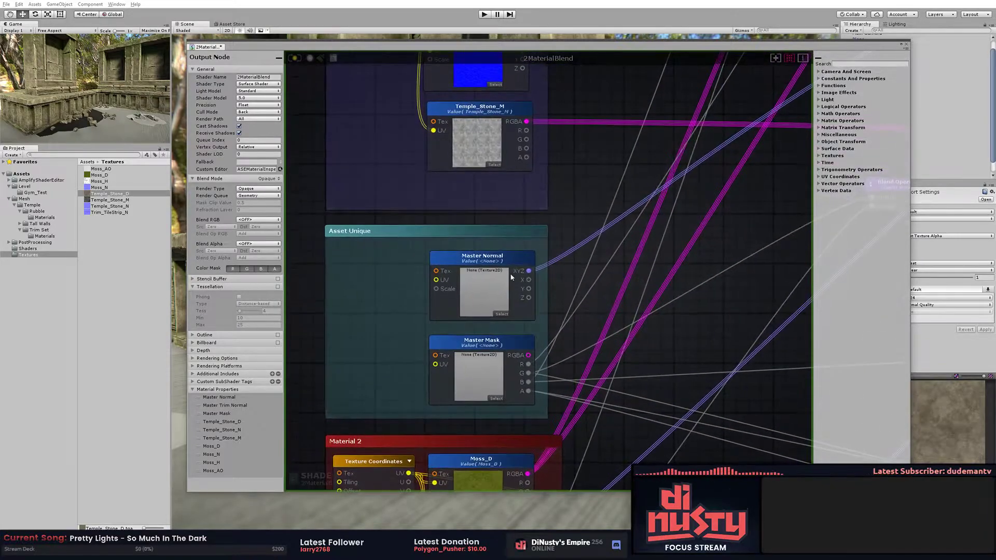
middle_drag(444, 351, 441, 321)
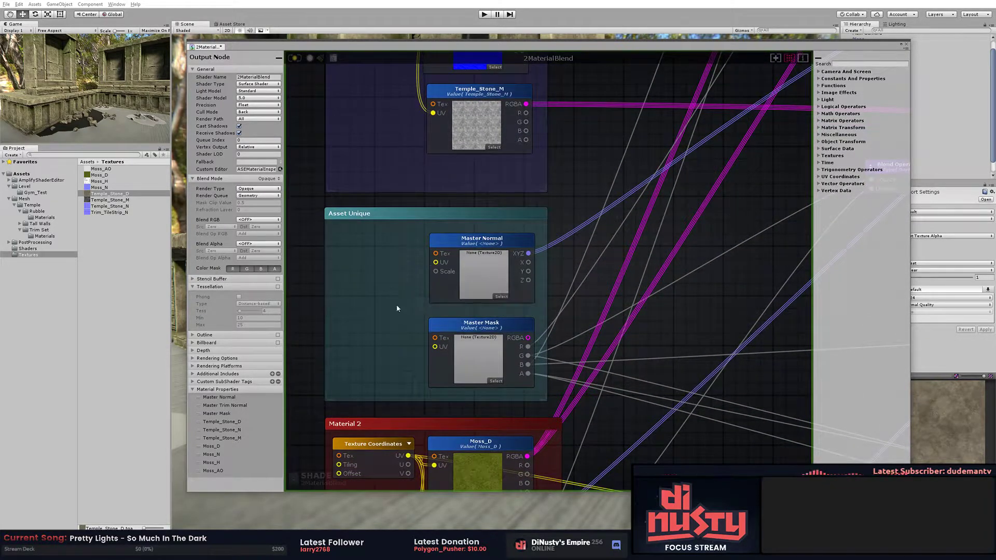
click(110, 200)
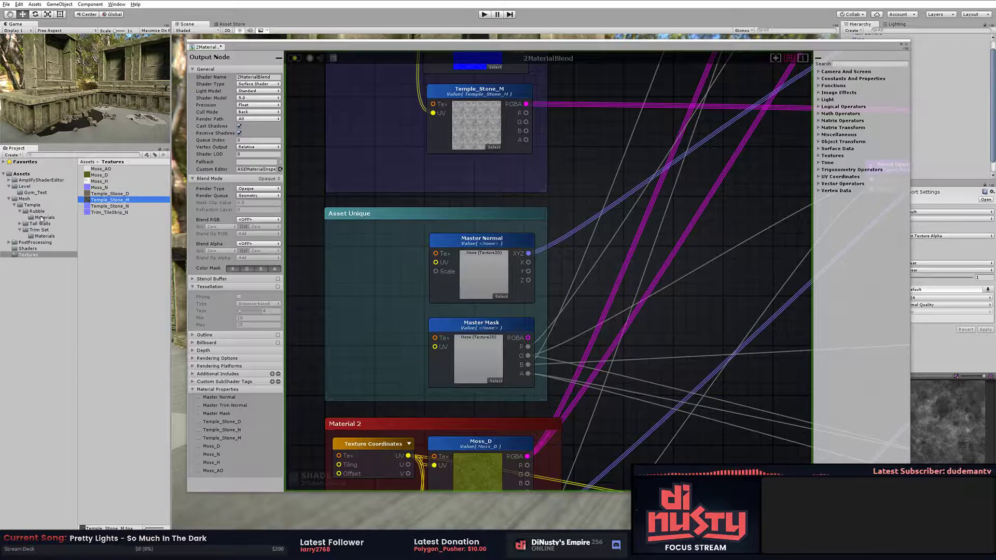
Step: Browse to the Trim Set materials and open Trim_A_Corner_Top_M in Photoshop
click(36, 212)
click(42, 217)
click(32, 205)
click(24, 198)
click(35, 192)
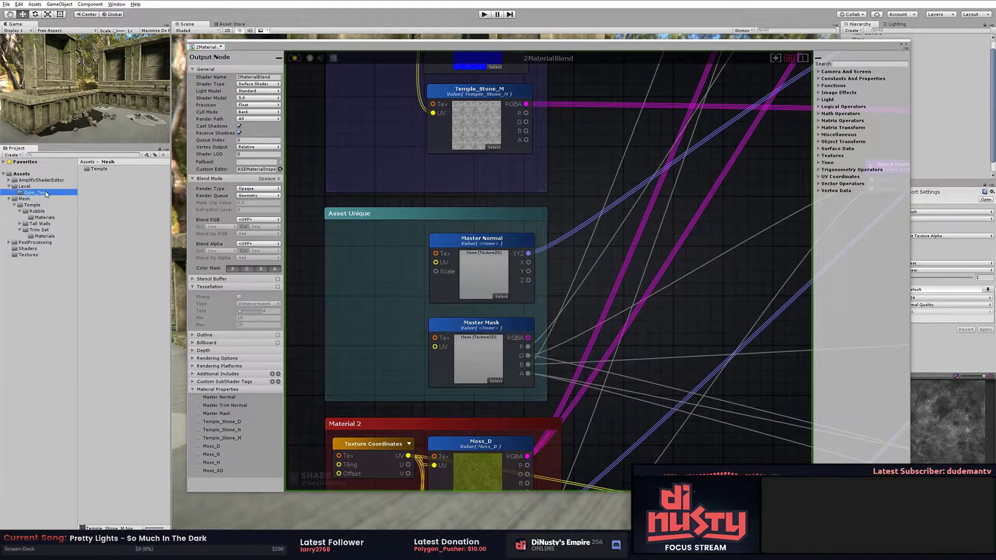
click(42, 238)
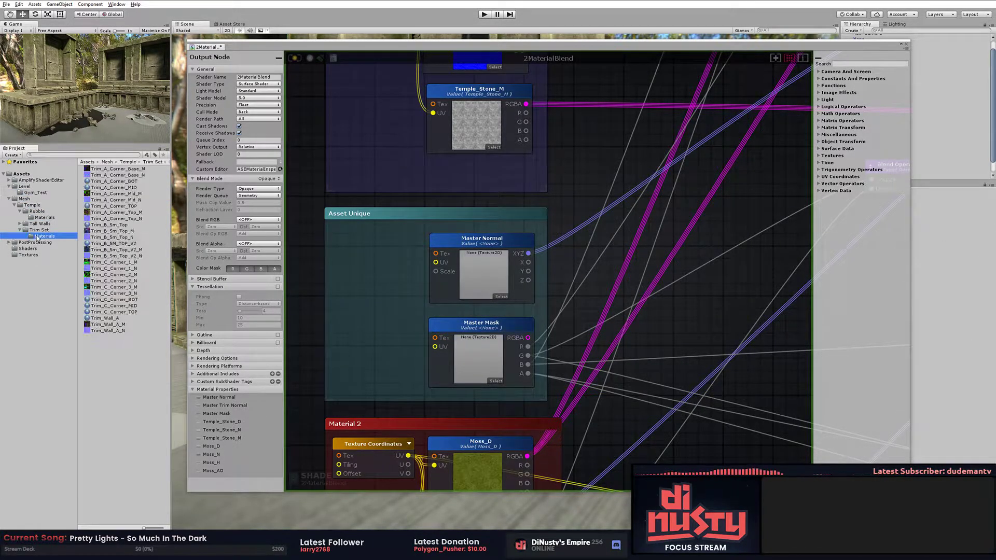
click(114, 195)
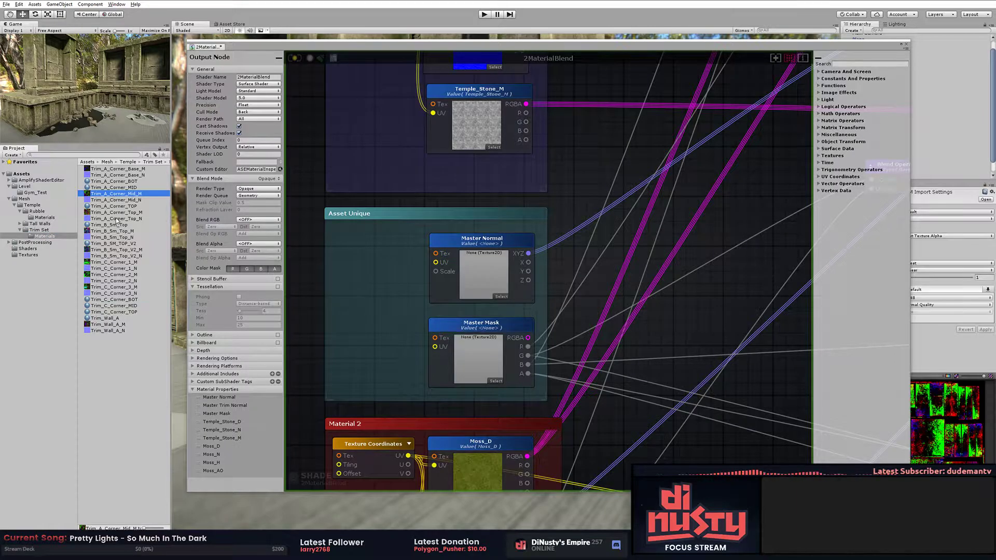
click(115, 218)
click(124, 212)
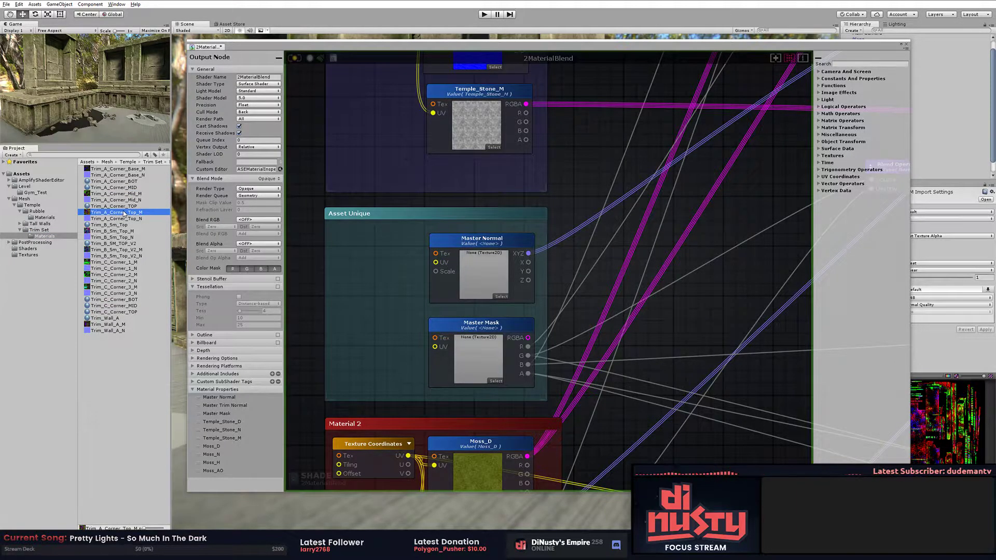
double_click(123, 212)
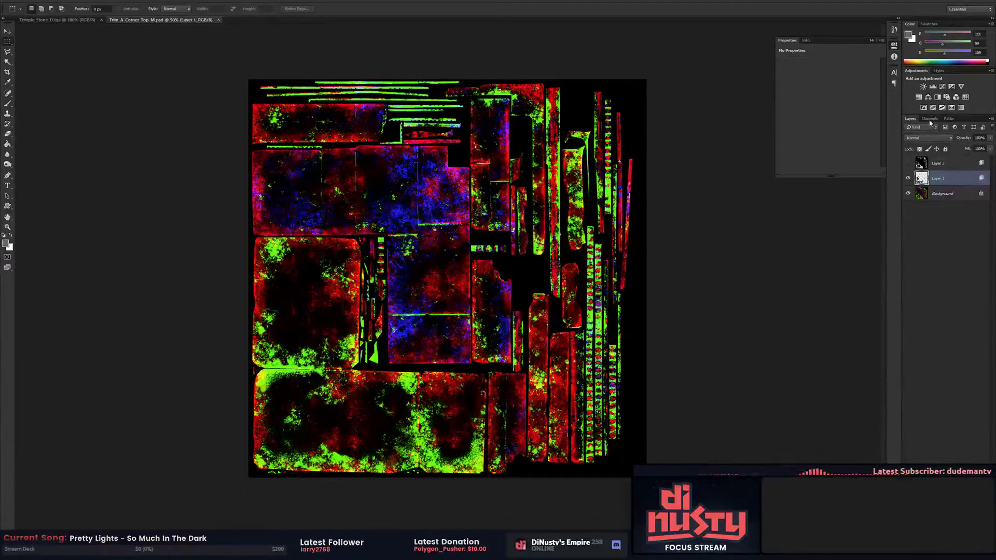
Step: Examine the mask's Red and Green channels in the Channels panel
click(930, 118)
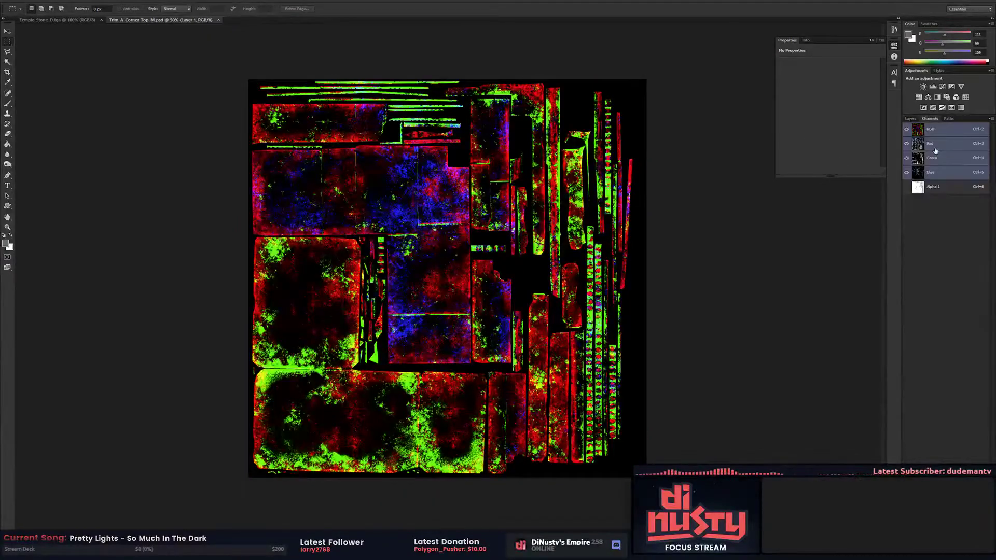
click(922, 140)
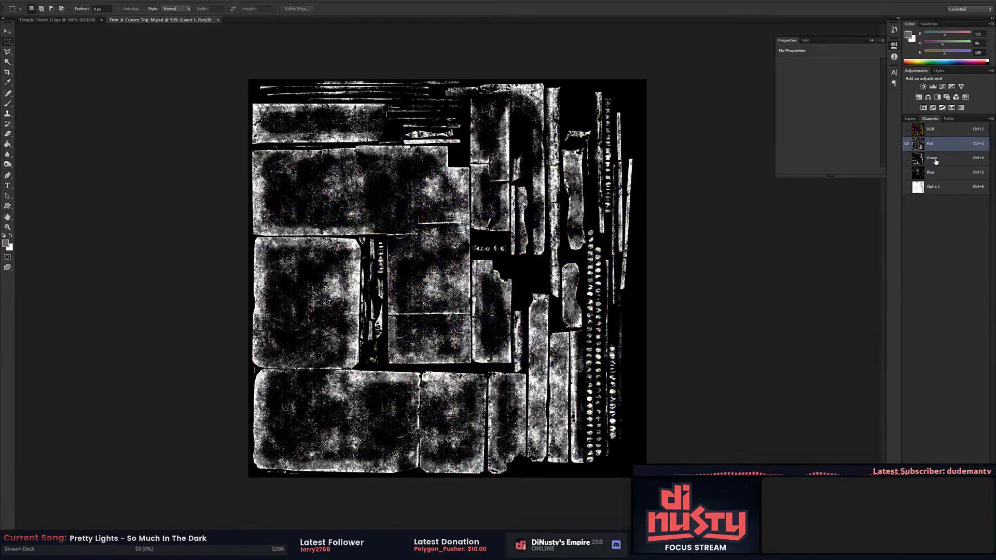
key(ctrl+plus)
key(ctrl+plus)
key(ctrl+plus)
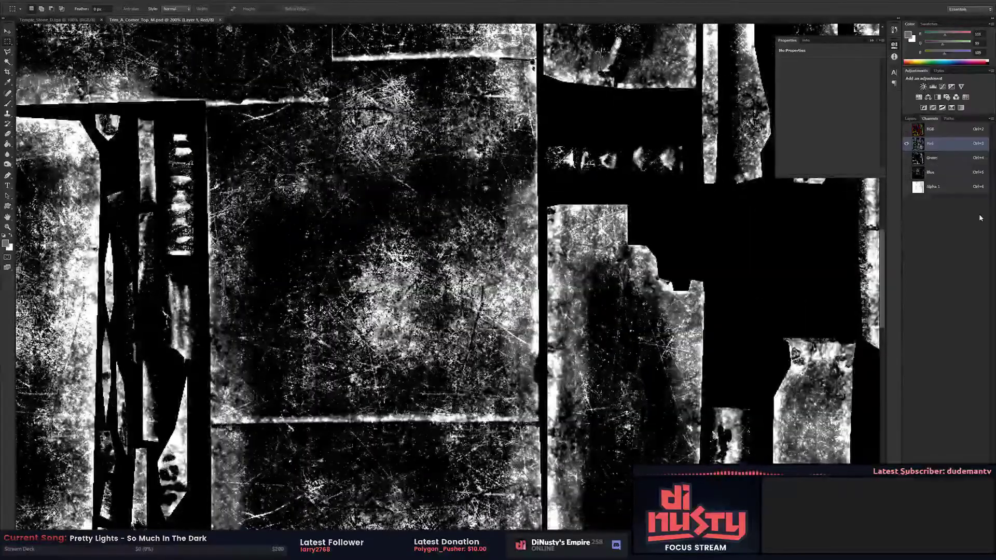
key(ctrl+minus)
drag(670, 297, 663, 231)
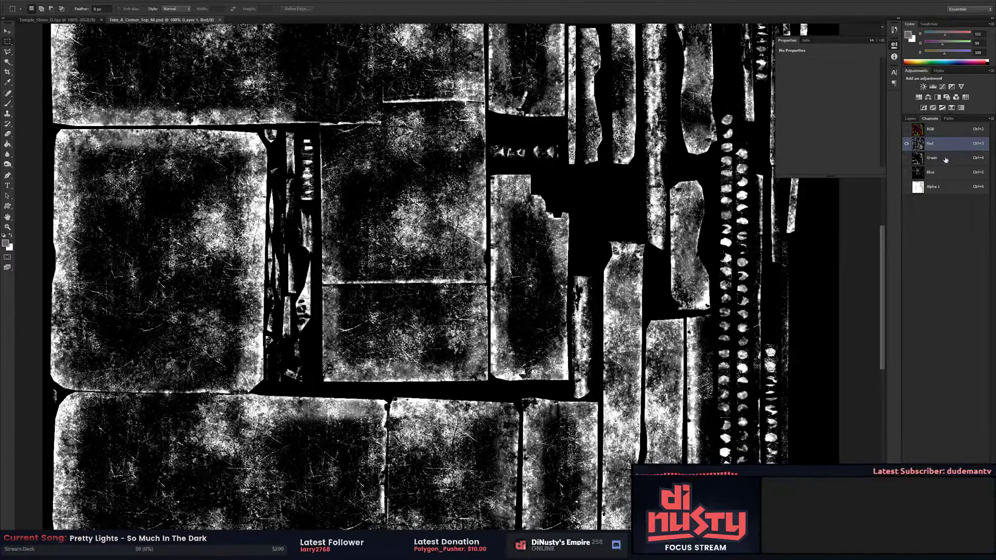
key(ctrl+4)
key(ctrl+minus)
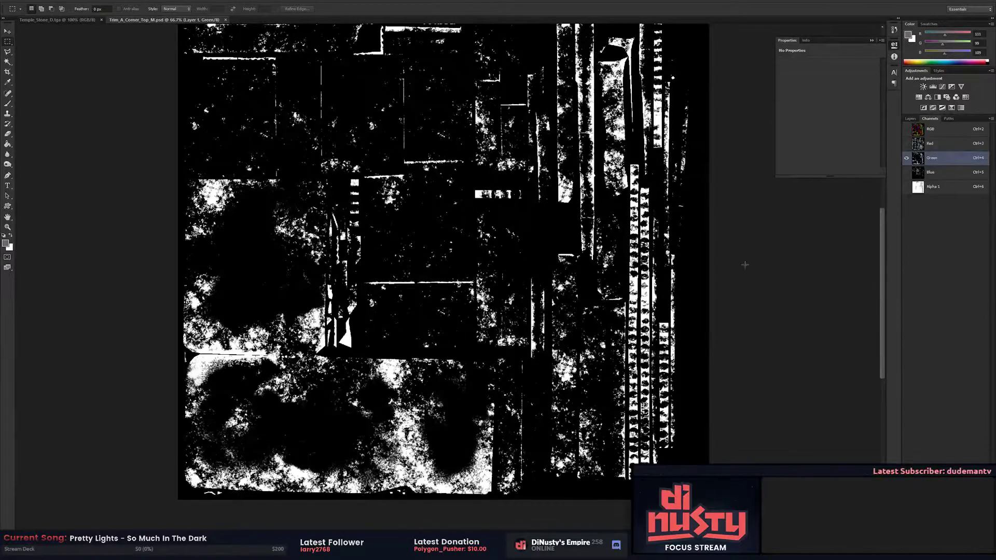
scroll(744, 262, down, 2)
Step: View the Blue and Alpha 1 channels, restore RGB, and return to Unity
click(932, 172)
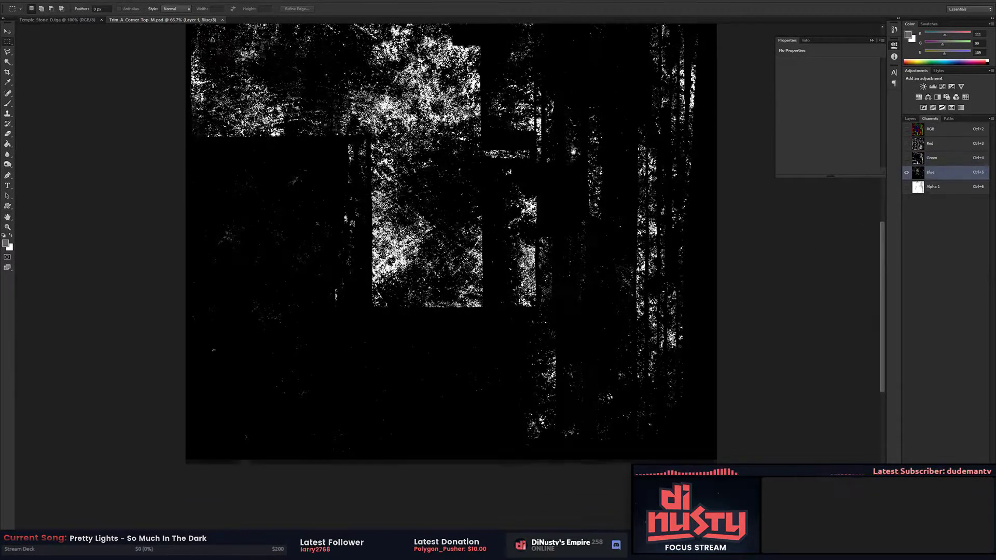
scroll(467, 280, up, 2)
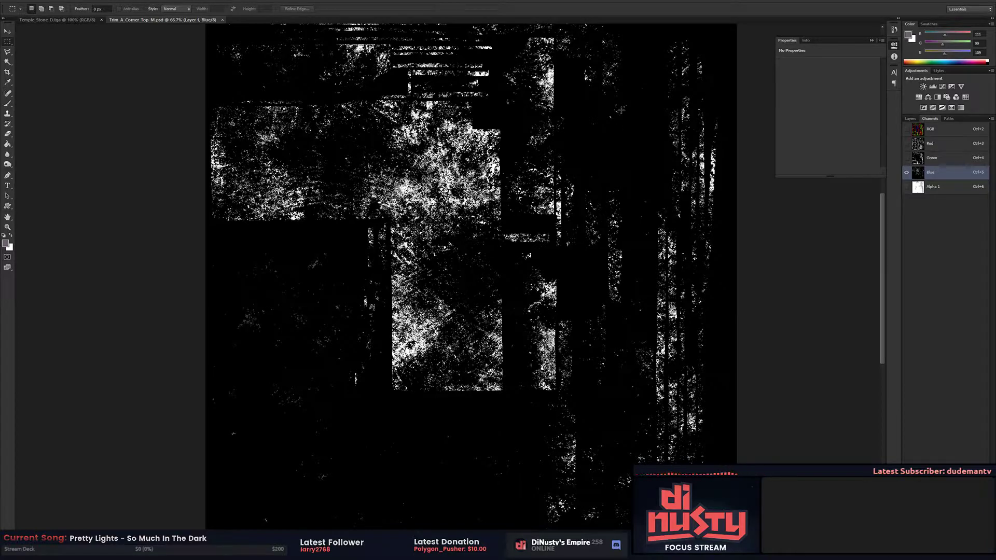
click(954, 187)
key(ctrl+minus)
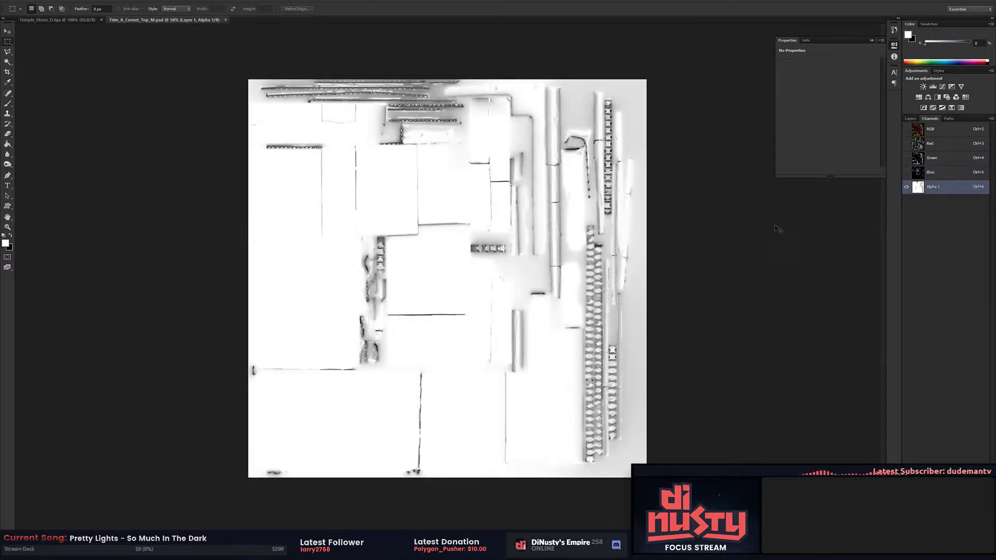
click(924, 133)
key(alt+Tab)
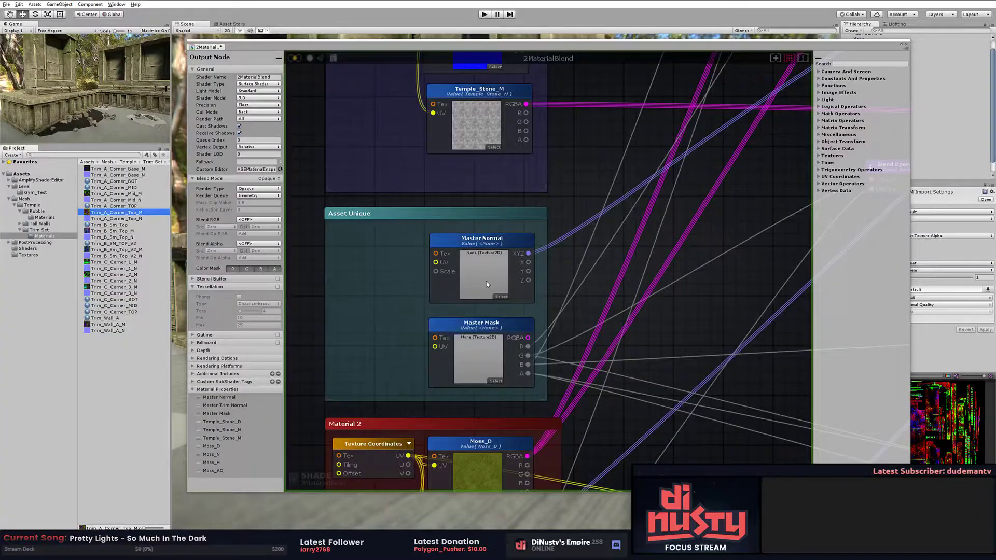
Step: Pan to the Material 2 group, locate its Moss_D texture, and switch to Photoshop
scroll(602, 335, down, 5)
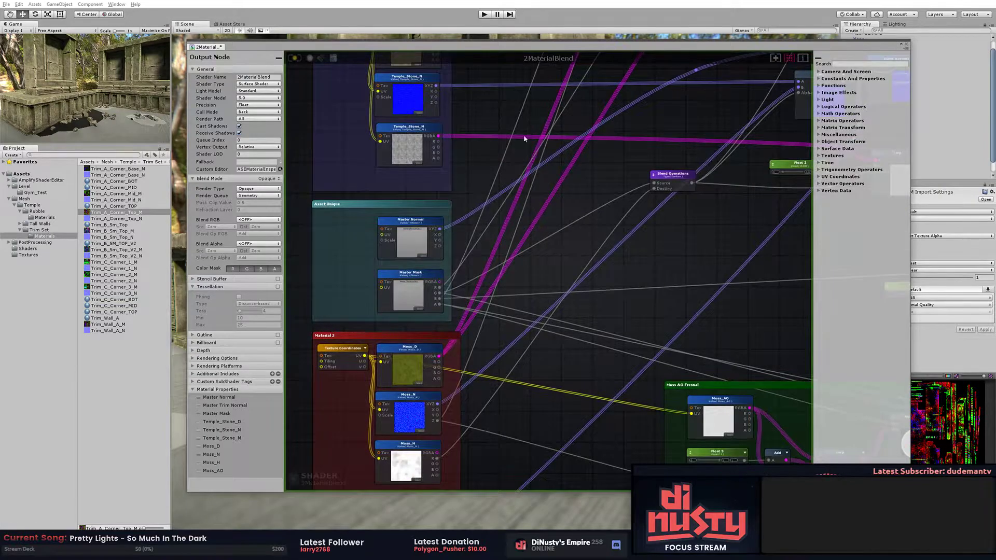
scroll(524, 139, down, 6)
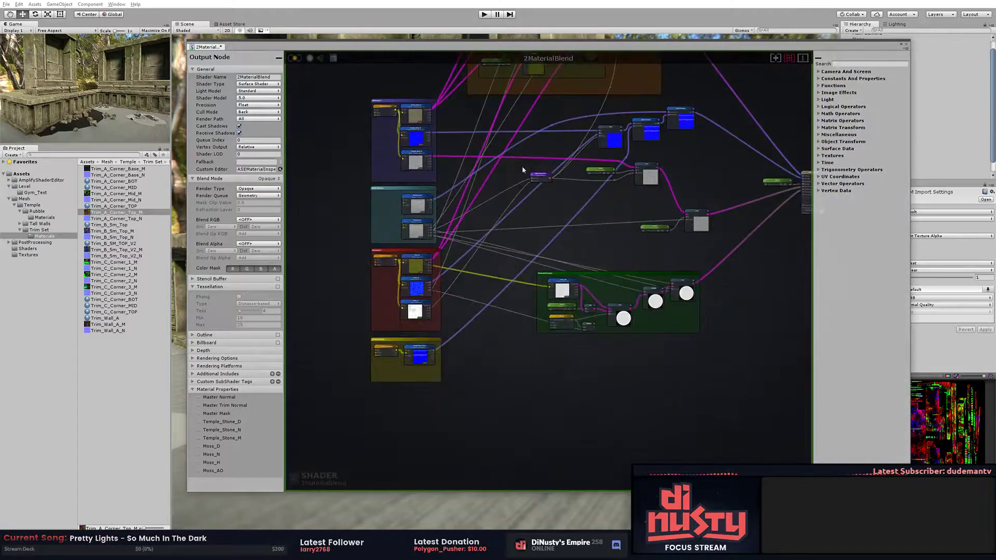
middle_drag(582, 283, 619, 275)
scroll(619, 275, up, 6)
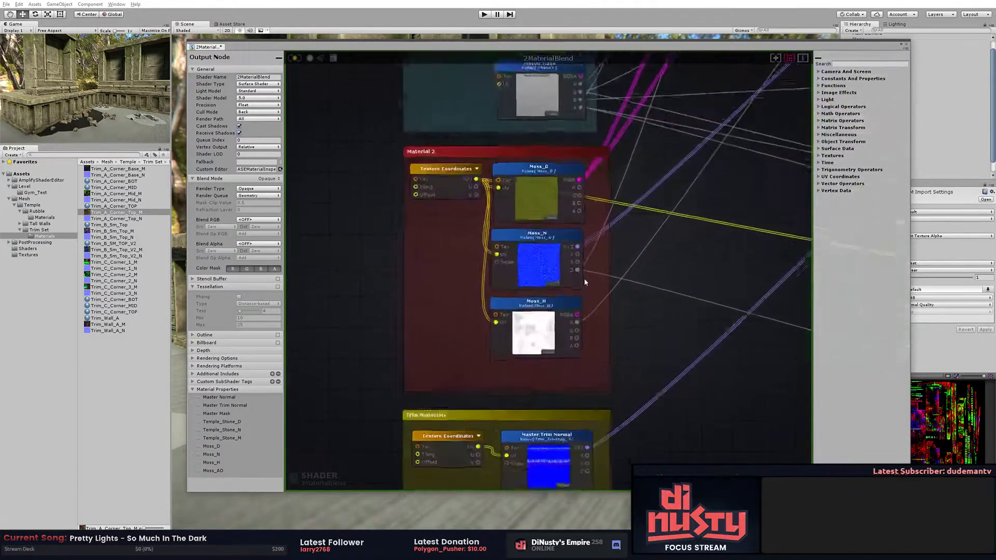
click(587, 189)
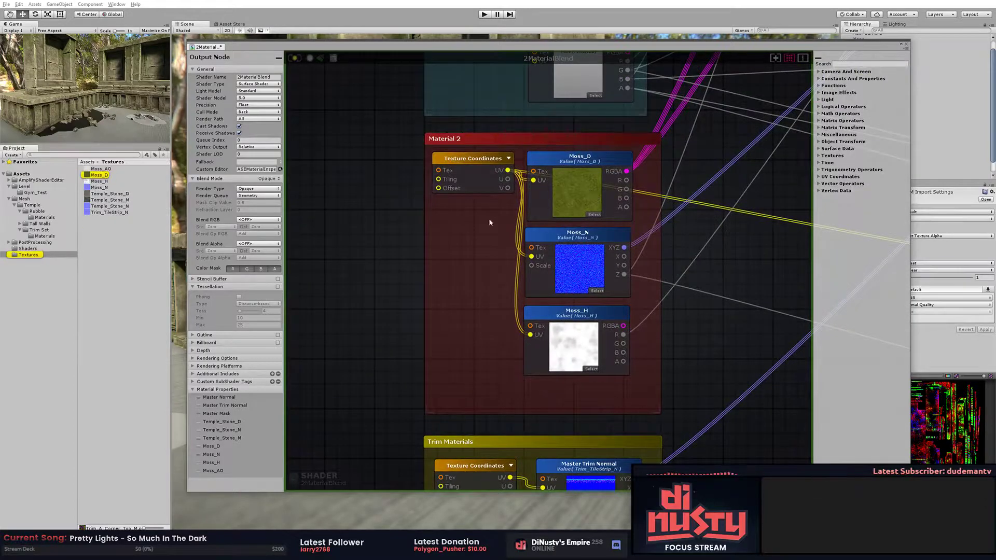
key(alt+Tab)
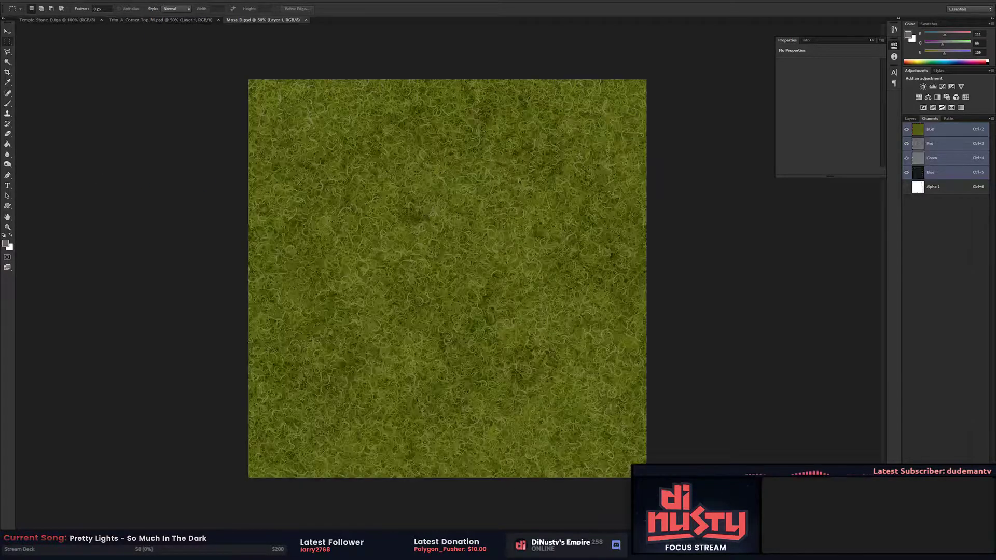
Step: Zoom into Moss_D.psd, preview Moss_N in Unity, and end back in Unity
alt+scroll(401, 232, up, 3)
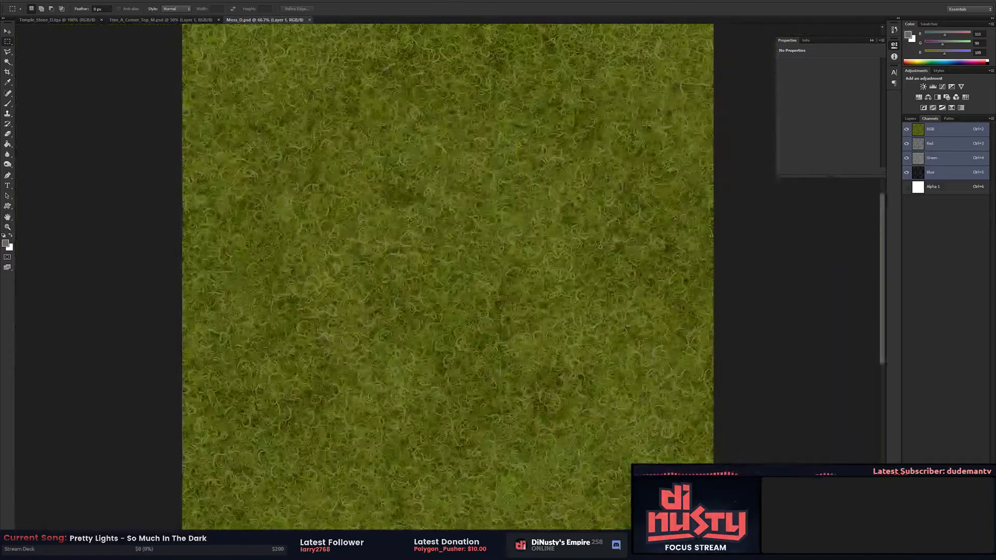
key(alt+Tab)
click(105, 187)
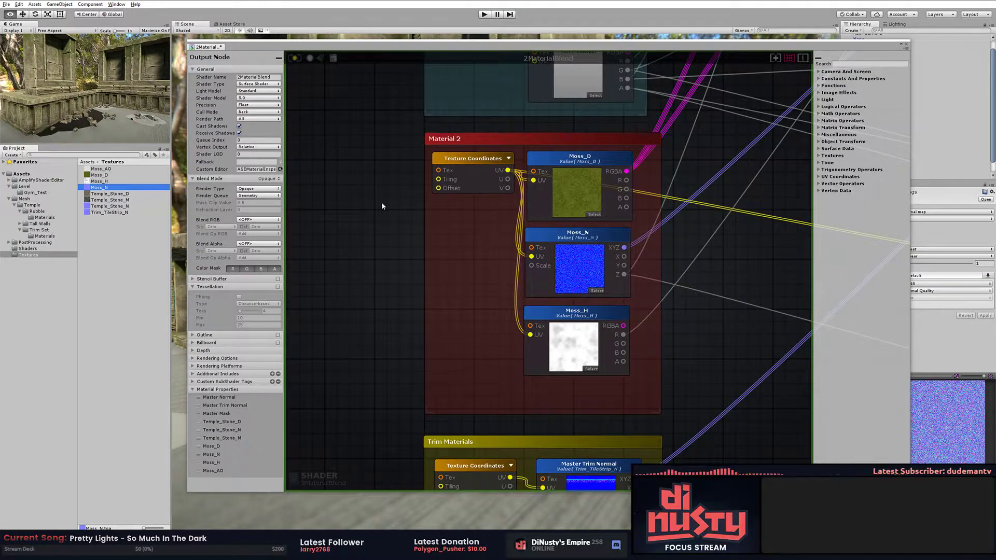
key(alt+Tab)
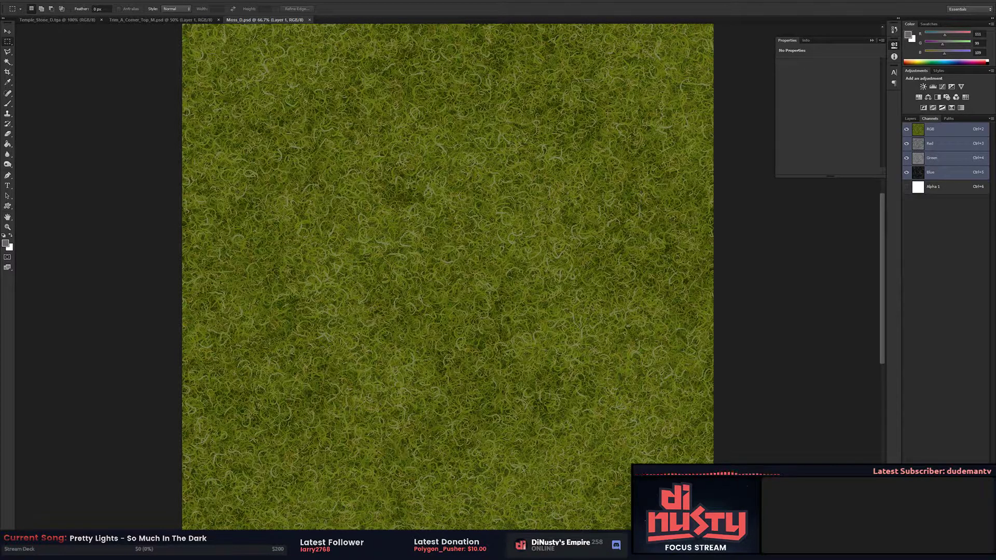
key(alt+Tab)
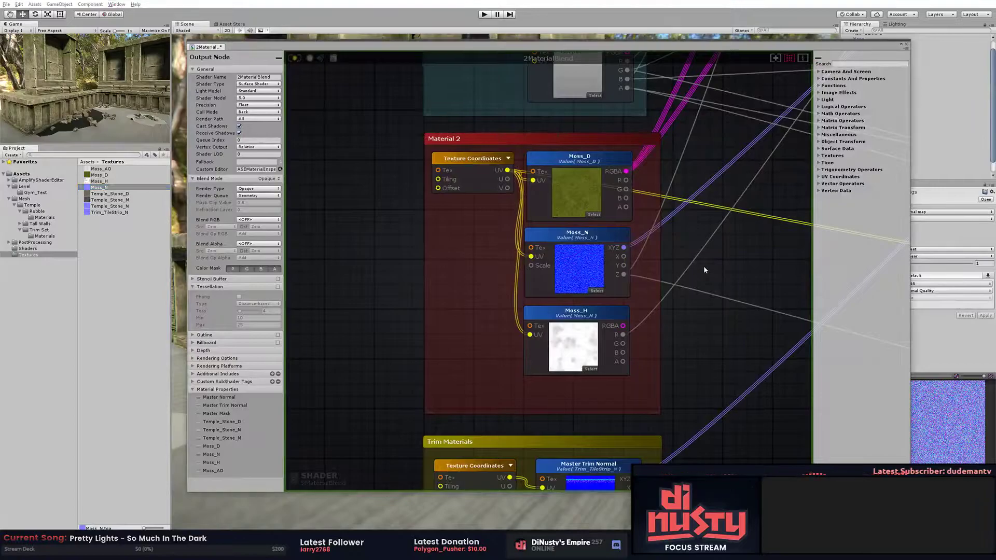
Step: Frame the Trim Materials group and locate its Trim_TileStrip_N normal texture
scroll(703, 269, down, 5)
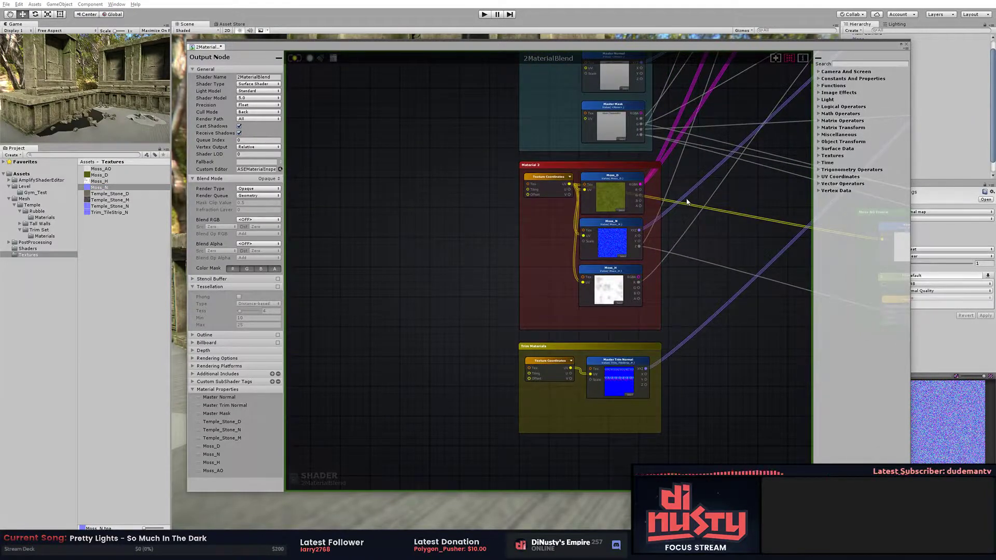
middle_drag(709, 247, 625, 207)
scroll(625, 207, up, 3)
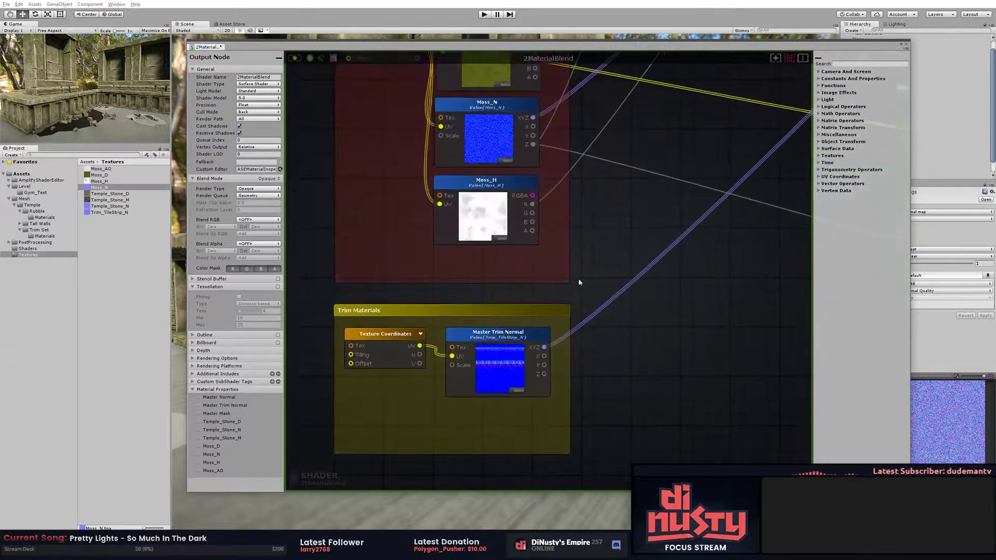
middle_drag(488, 223, 531, 154)
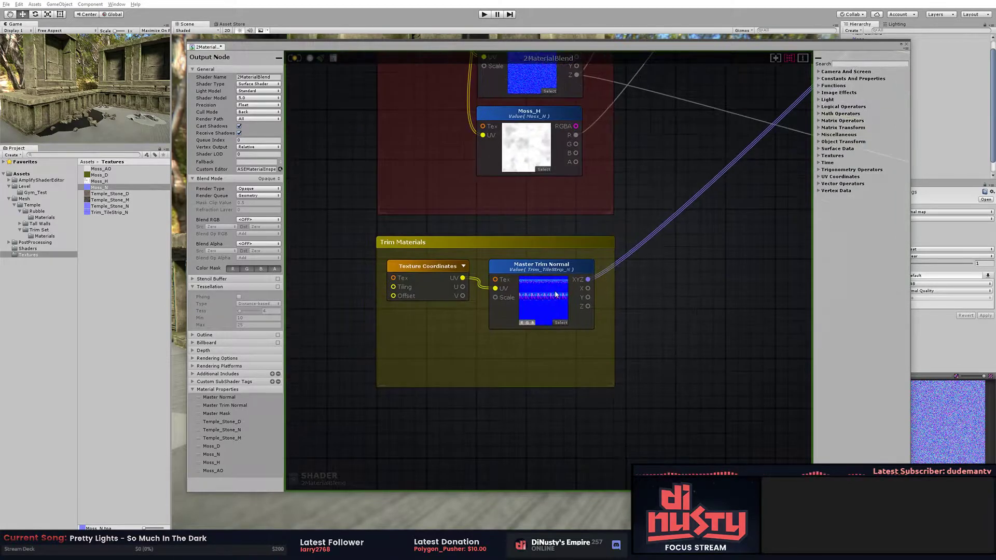
click(553, 297)
Step: Open Trim_TileStrip_N in Photoshop at 66.7%, mark a region, then return to Unity
double_click(114, 213)
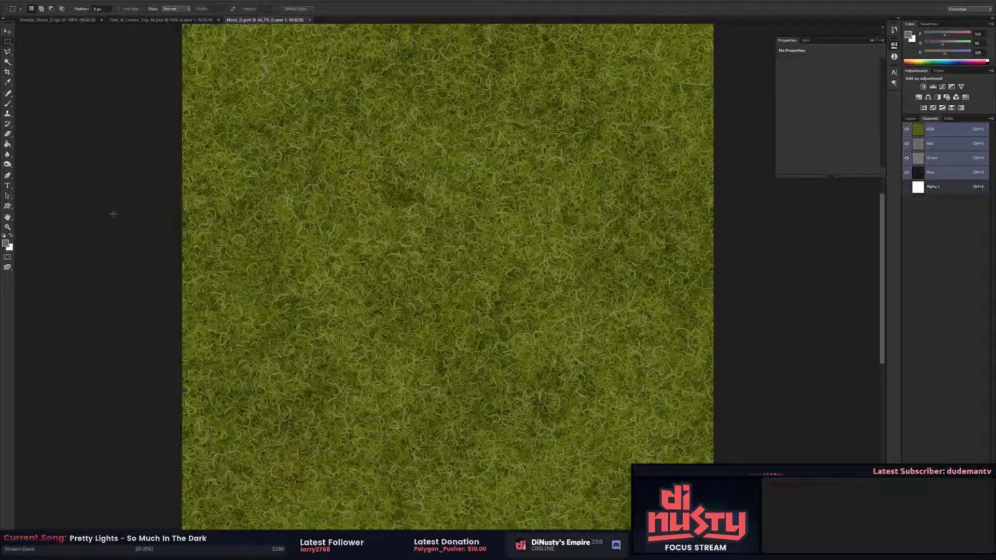
key(ctrl+plus)
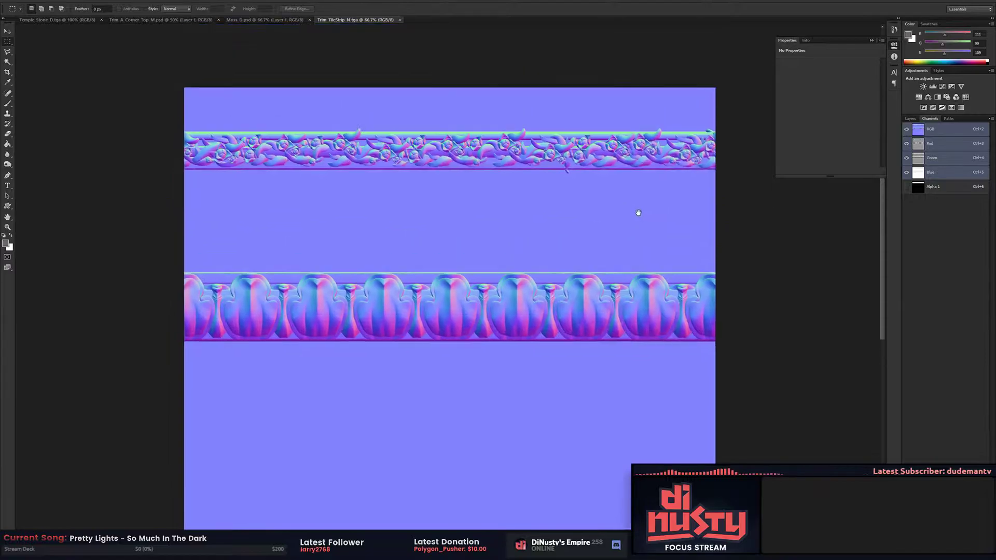
mouse_move(194, 193)
mouse_down()
mouse_move(423, 228)
mouse_move(795, 231)
mouse_move(577, 193)
mouse_move(182, 193)
mouse_up()
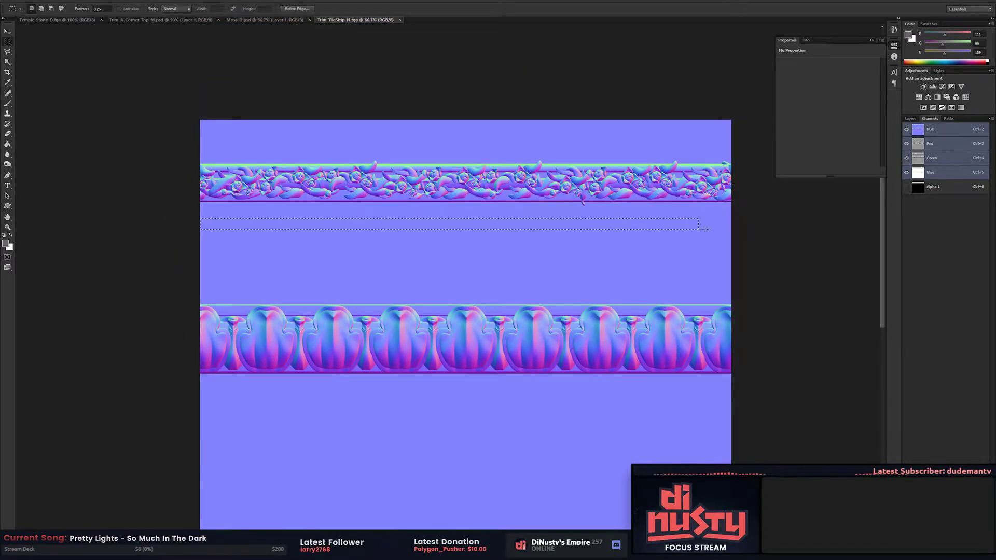
key(alt+Tab)
scroll(507, 237, down, 4)
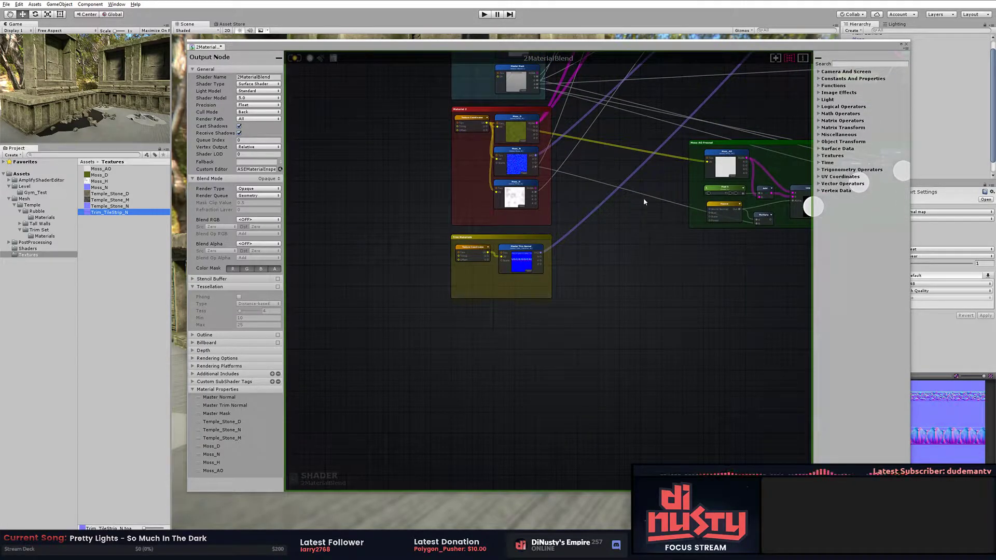
Step: Frame all node groups of the 2MaterialBlend graph and locate the trim normal texture
key(f)
right_drag(643, 251, 517, 255)
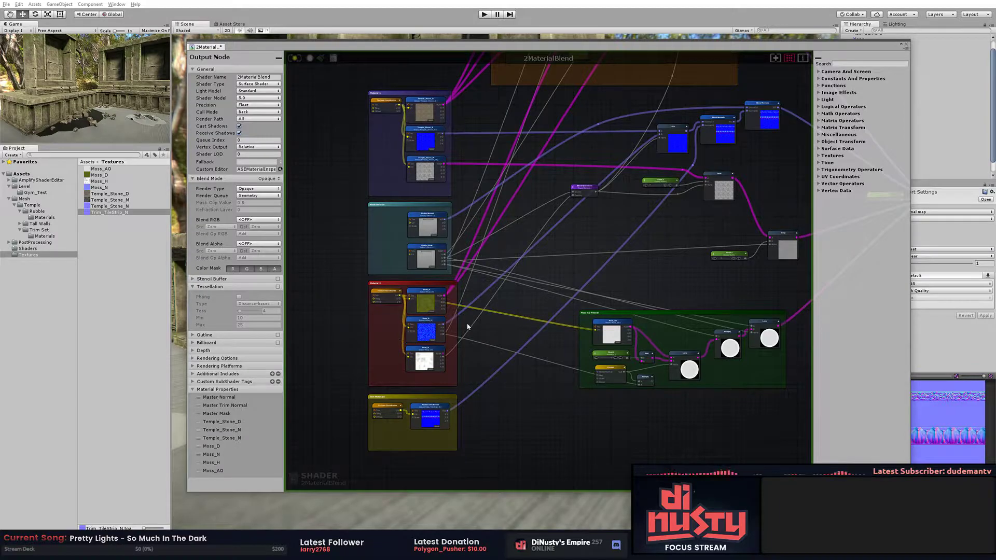
mouse_move(438, 103)
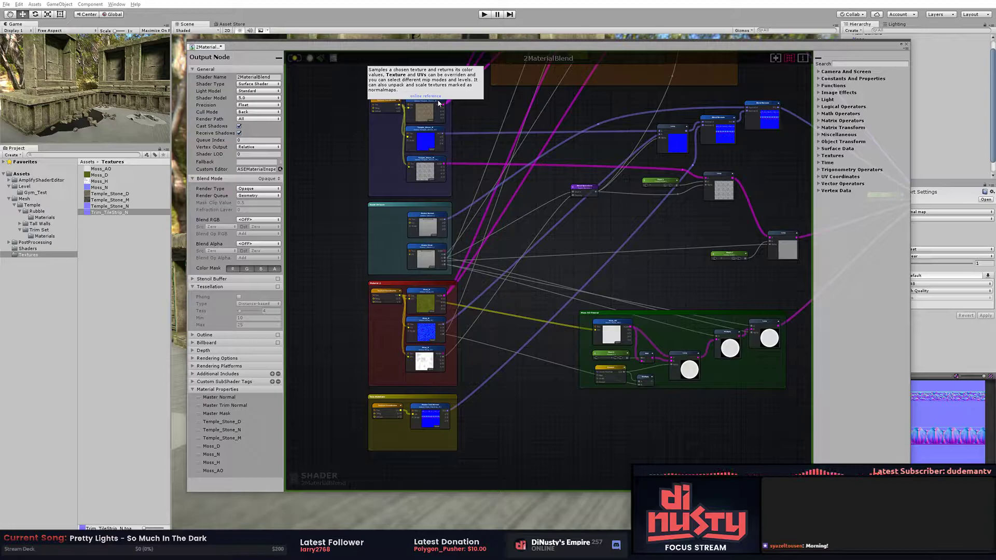
click(434, 421)
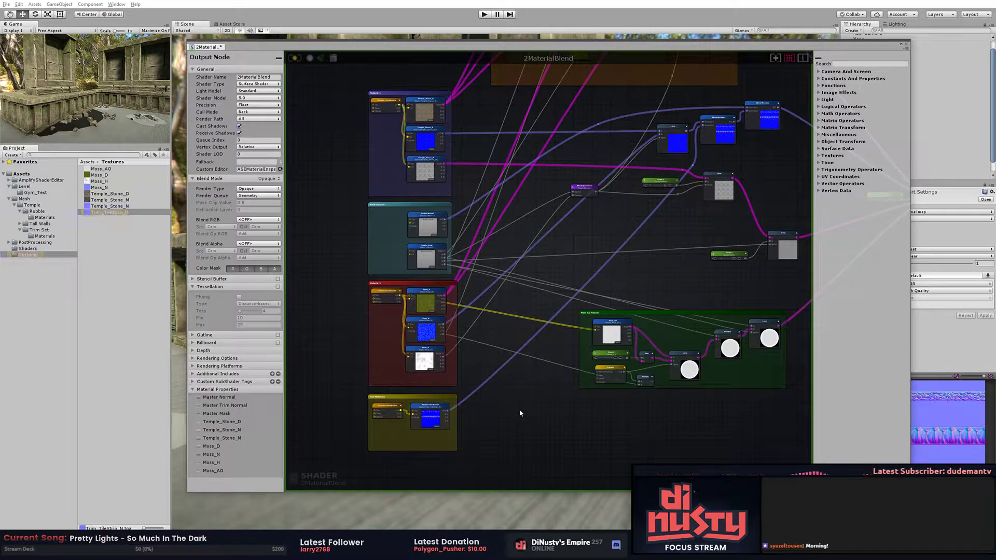
Step: Box-select the two Asset Unique group nodes, then the Material 2 group nodes
drag(328, 209, 467, 271)
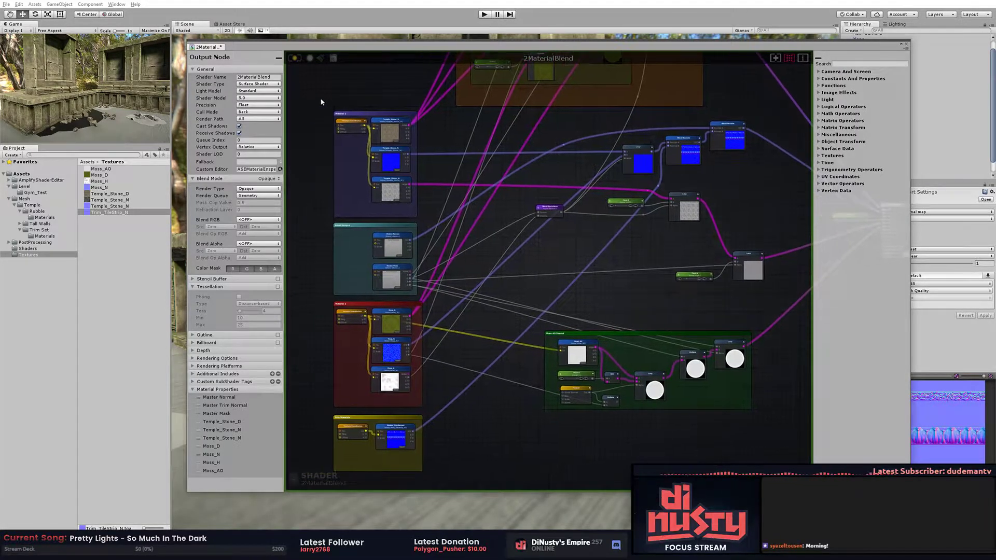
key(ctrl+a)
click(437, 394)
drag(412, 381, 324, 328)
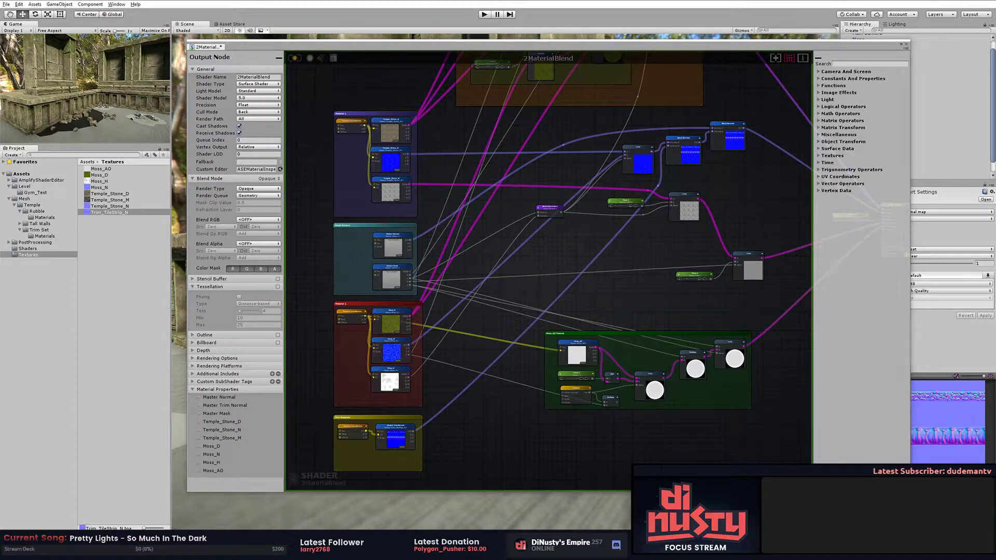
Step: Lower the shader editor and fly the scene camera to face the carved temple wall
drag(877, 45, 848, 300)
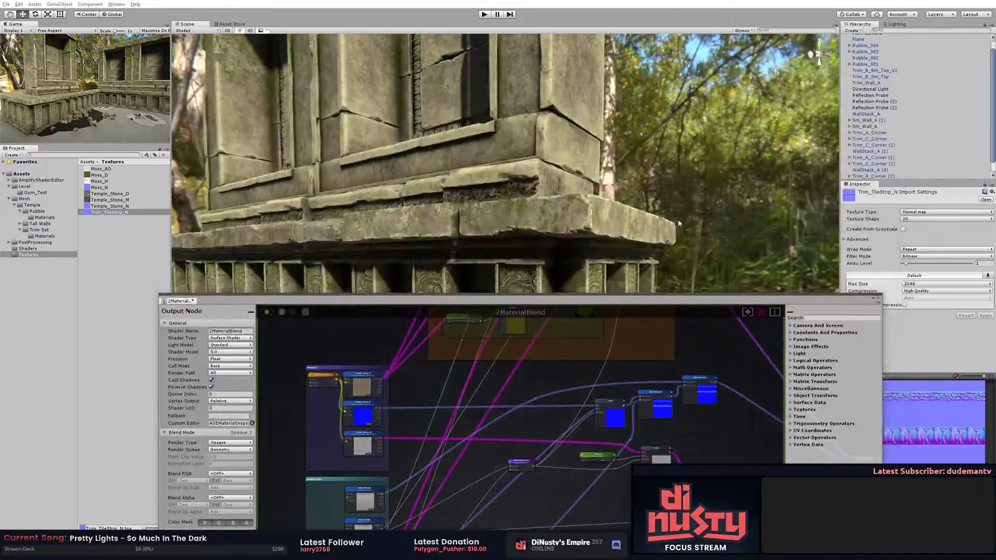
right_drag(644, 244, 567, 163)
right_drag(629, 168, 540, 179)
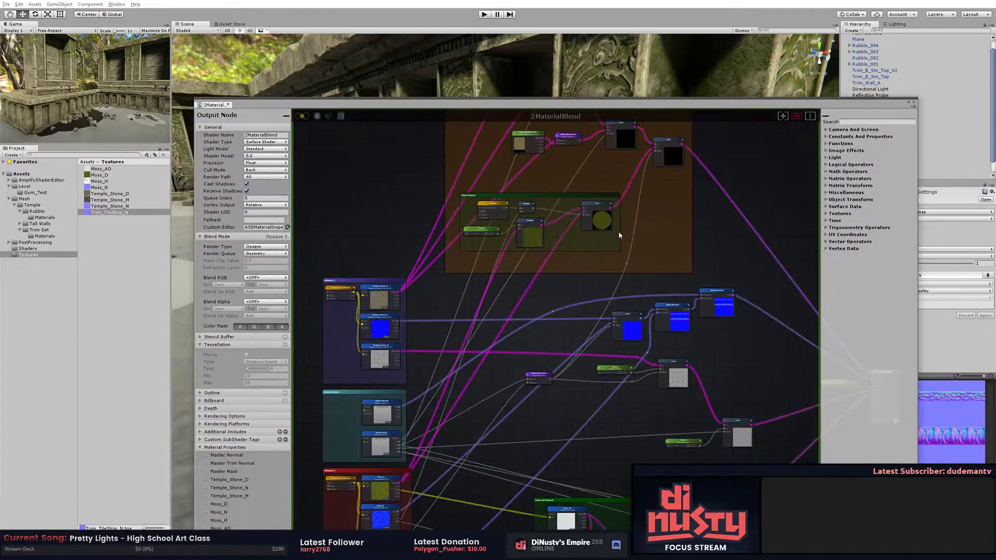
Step: Pan through the Material 1 and Albedo Blending groups and select the final blend Lerp
right_drag(619, 235, 593, 324)
scroll(507, 196, up, 3)
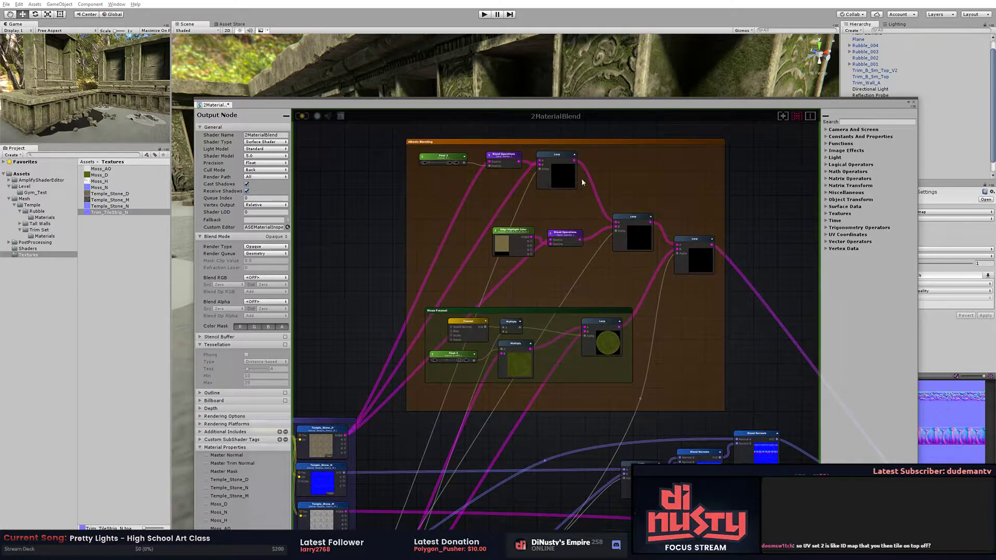
right_drag(407, 414, 516, 233)
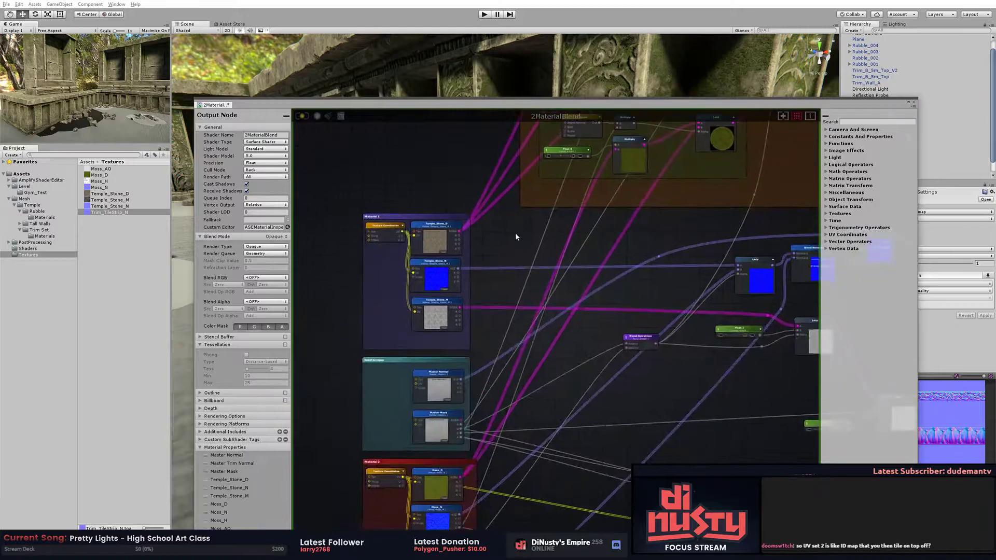
right_drag(622, 240, 528, 447)
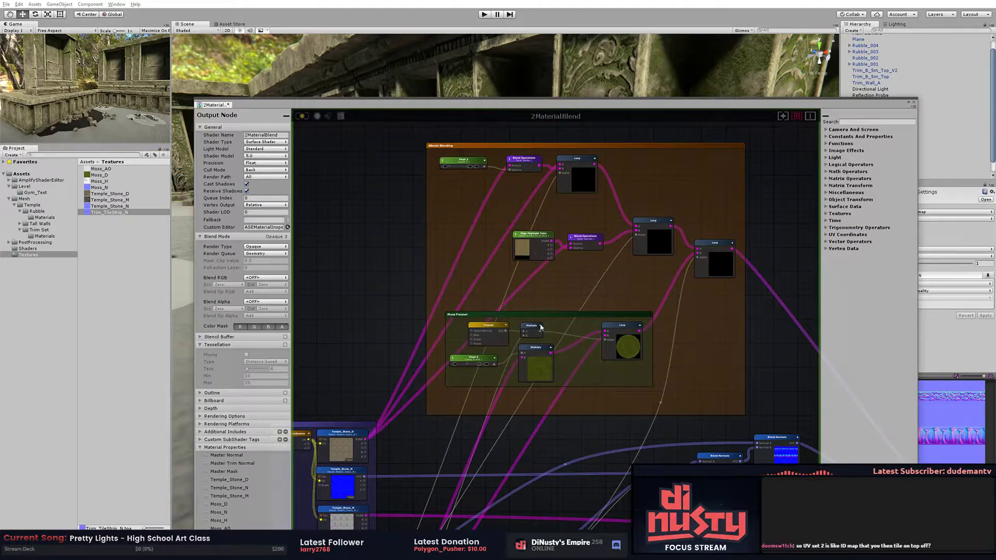
right_drag(707, 281, 690, 263)
scroll(688, 290, up, 3)
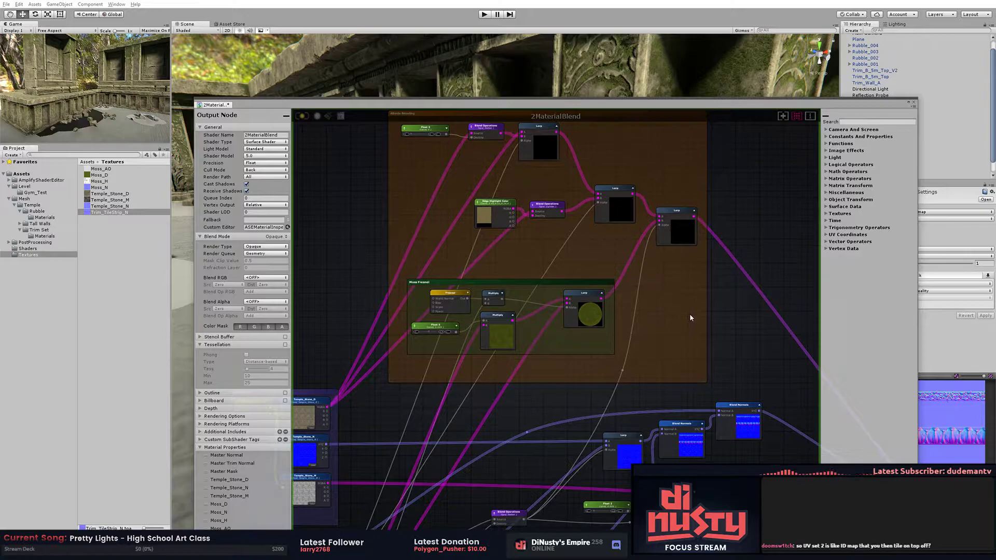
click(680, 201)
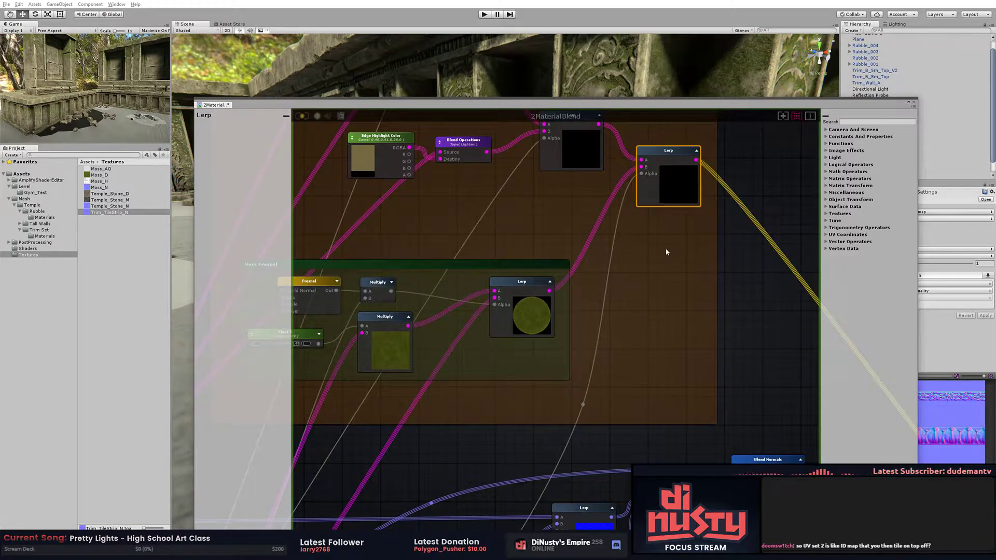
Step: Zoom in and centre the Moss Fresnel group on the canvas
right_drag(542, 335, 627, 285)
scroll(516, 316, up, 2)
click(615, 309)
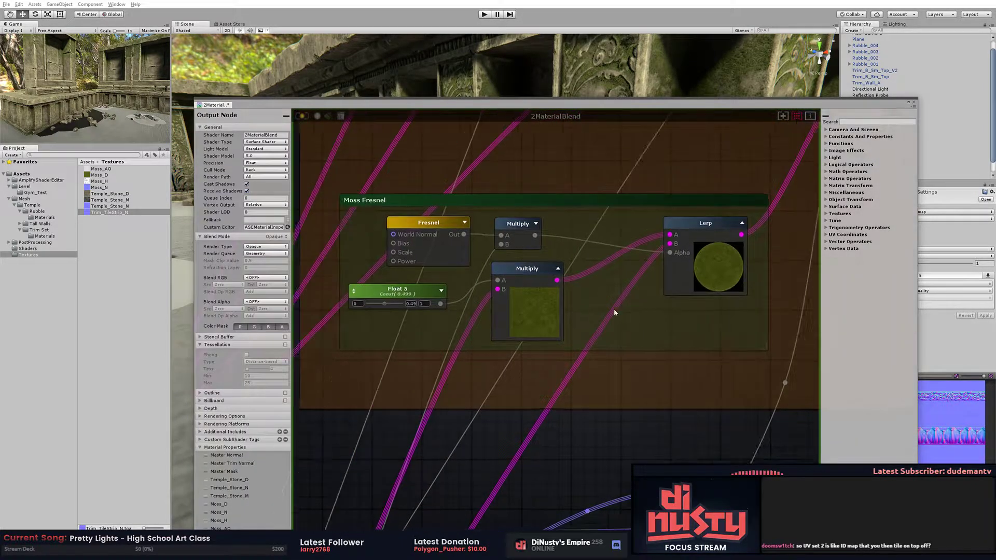
right_drag(498, 252, 436, 265)
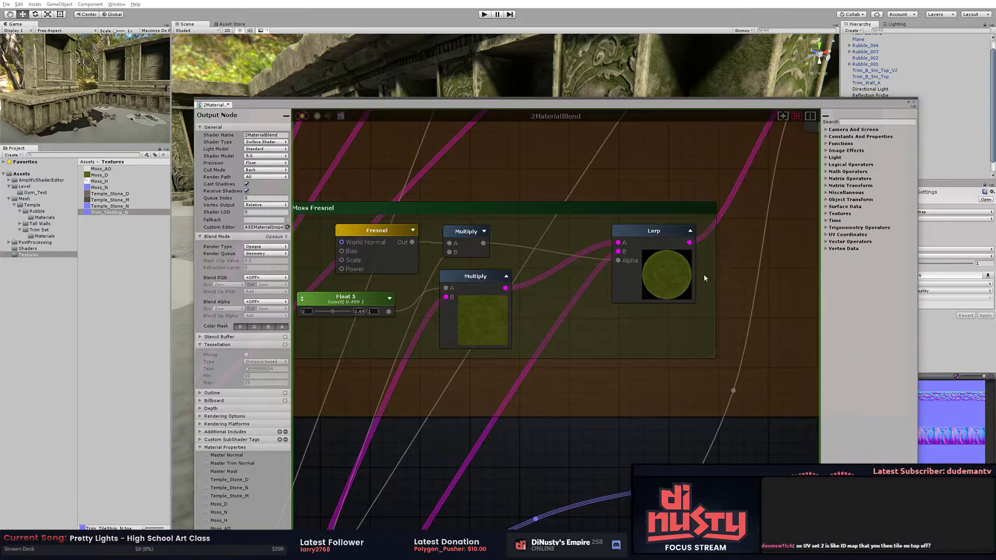
Step: Lower the shader editor and fly around the mossy temple ledge, corner and wall
drag(693, 113, 595, 410)
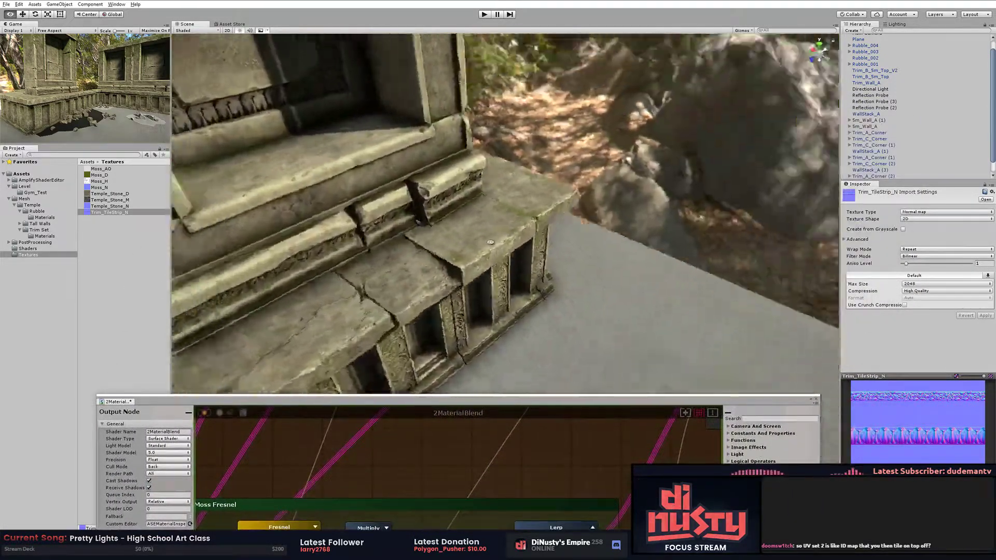
right_drag(490, 242, 438, 180)
click(351, 211)
click(444, 264)
click(410, 226)
click(402, 225)
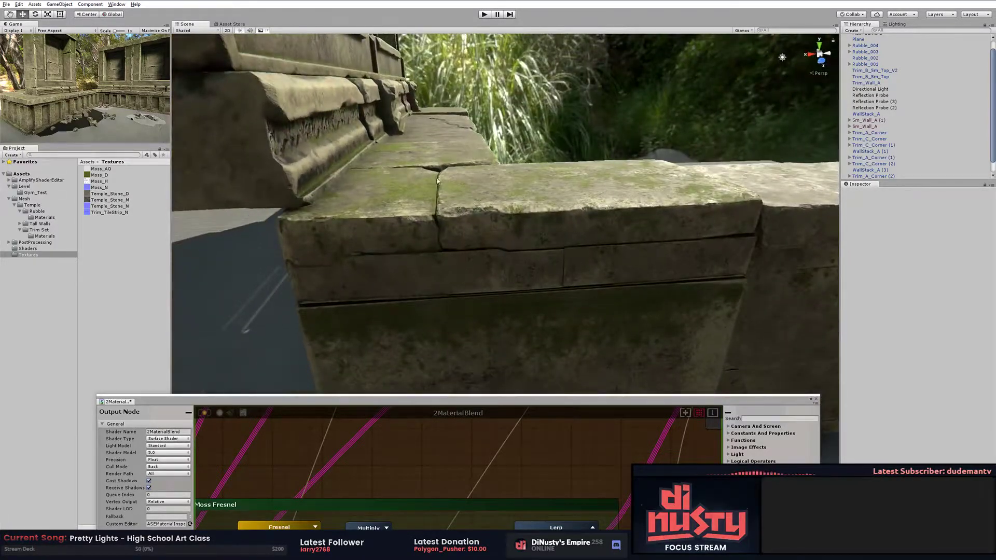
right_drag(581, 175, 363, 197)
Step: Bring the shader graph back up and frame the Moss AO Fresnal group
key(alt+Tab)
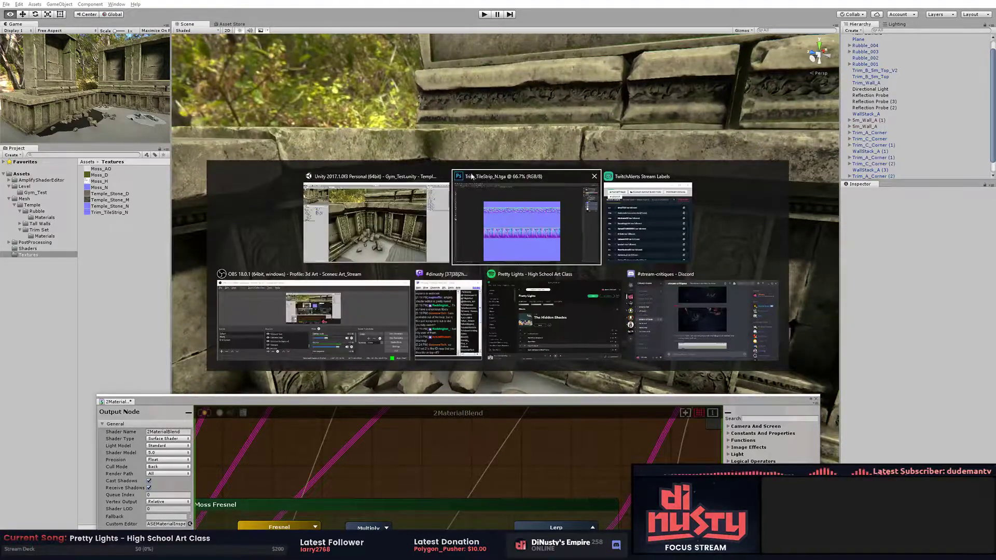
drag(478, 402, 486, 86)
scroll(534, 357, down, 8)
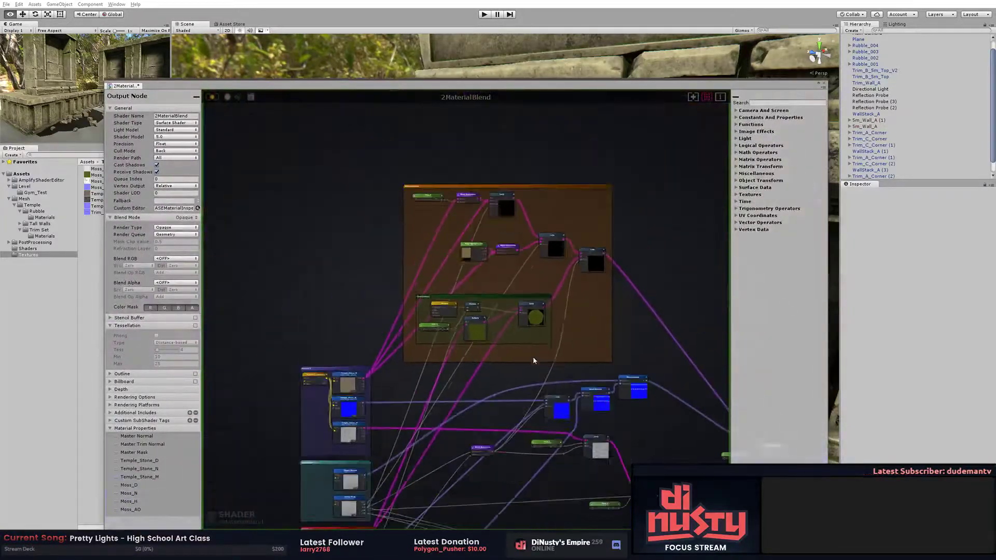
scroll(512, 367, up, 8)
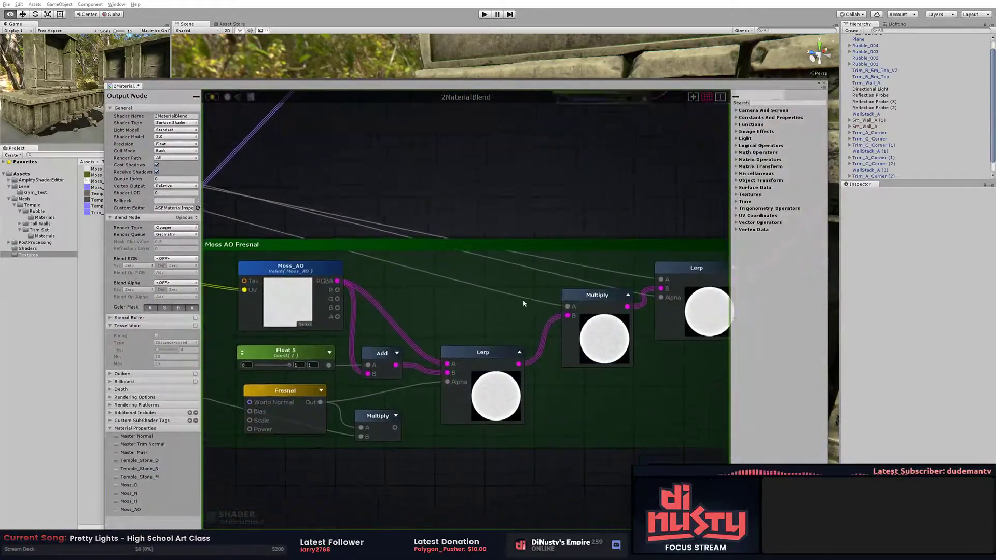
right_drag(345, 285, 338, 281)
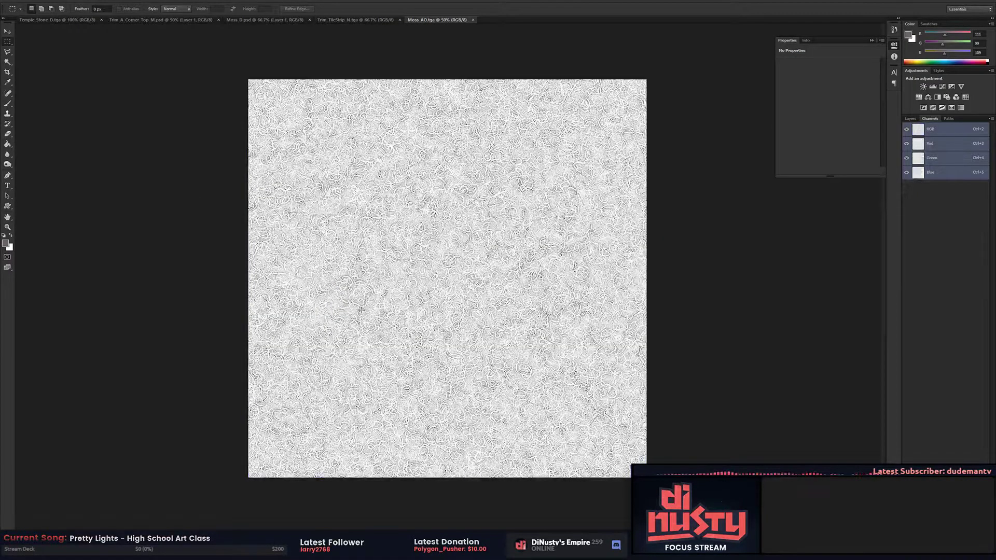
Step: Zoom the Moss_AO texture in Photoshop to 300% to examine it close up
alt+scroll(484, 278, up, 5)
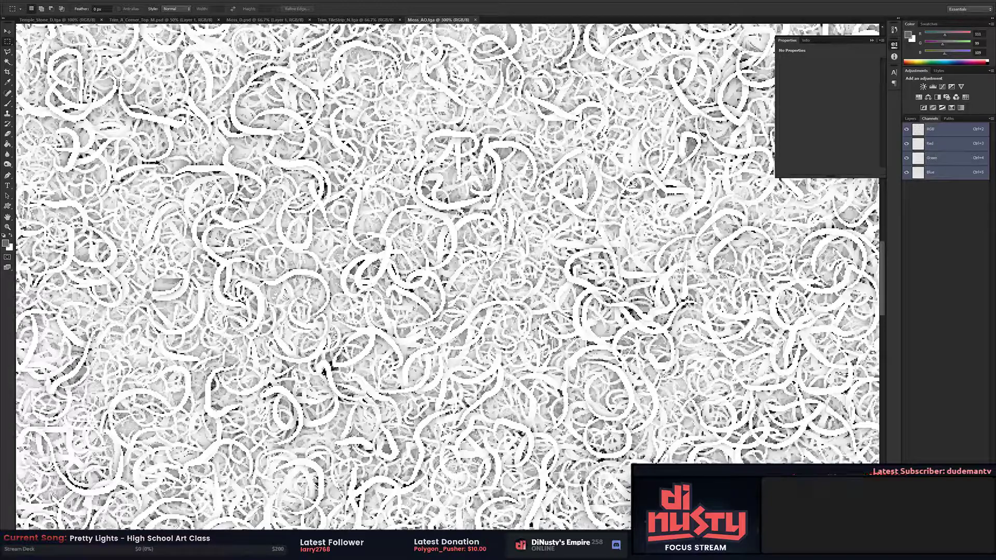
Step: Back in Unity, pan and zoom around the Moss AO Fresnal group to the Moss_AO node
key(alt+Tab)
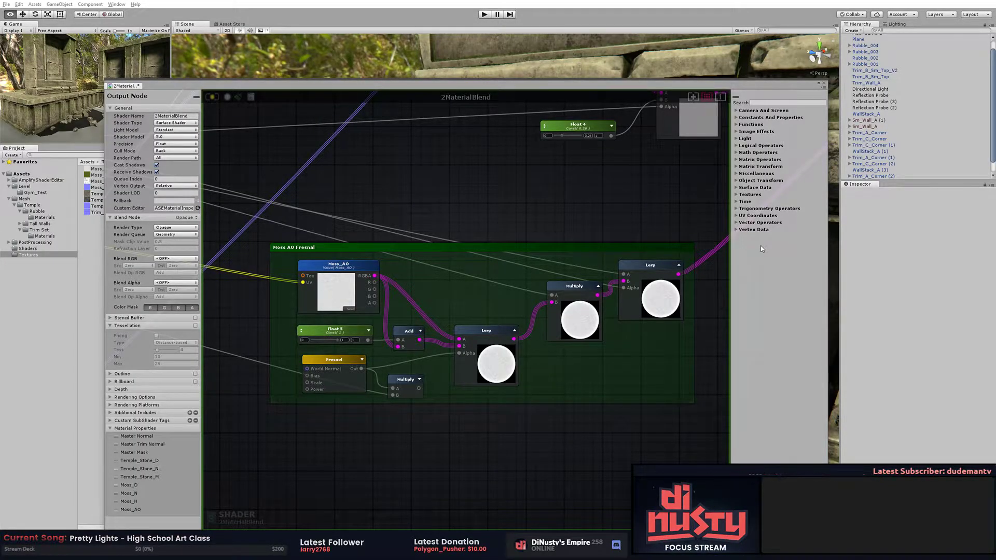
scroll(552, 215, down, 3)
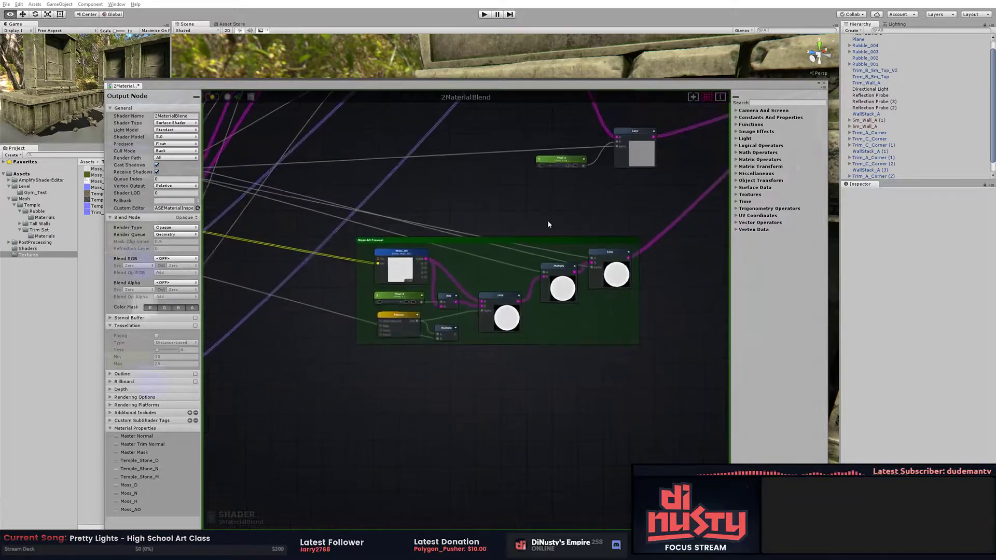
scroll(596, 222, up, 6)
middle_drag(427, 187, 502, 157)
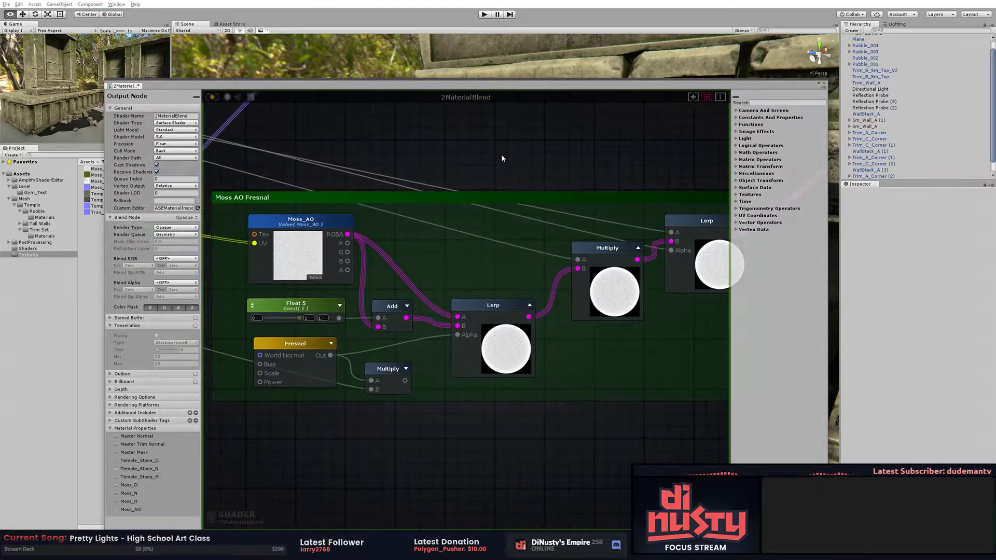
middle_drag(527, 248, 497, 251)
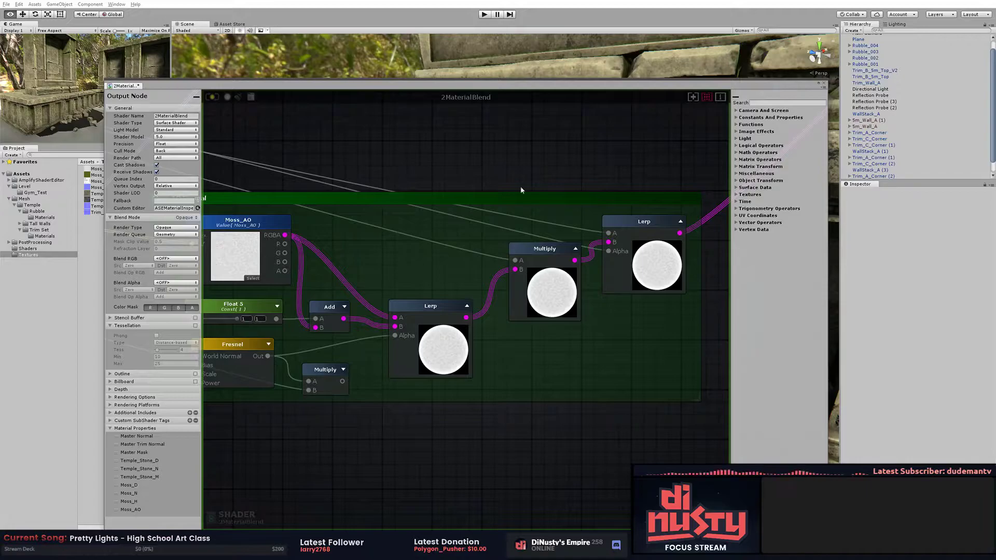
middle_drag(497, 186, 543, 175)
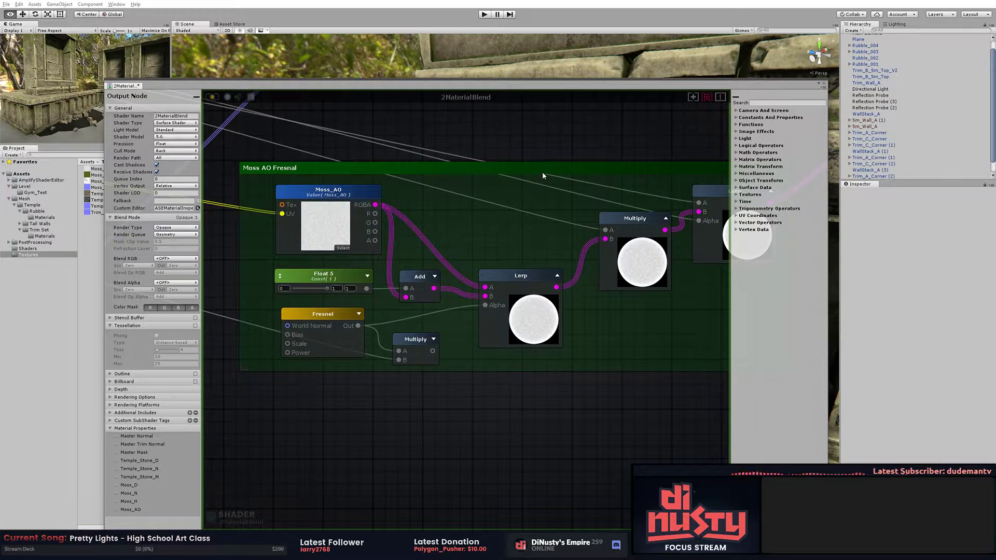
middle_drag(543, 172, 469, 177)
scroll(469, 176, down, 2)
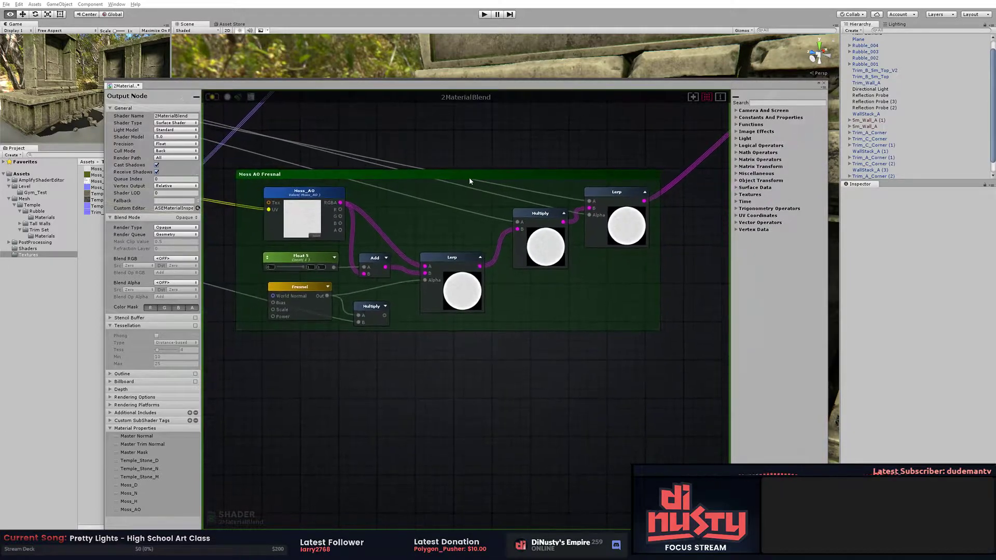
scroll(469, 176, down, 2)
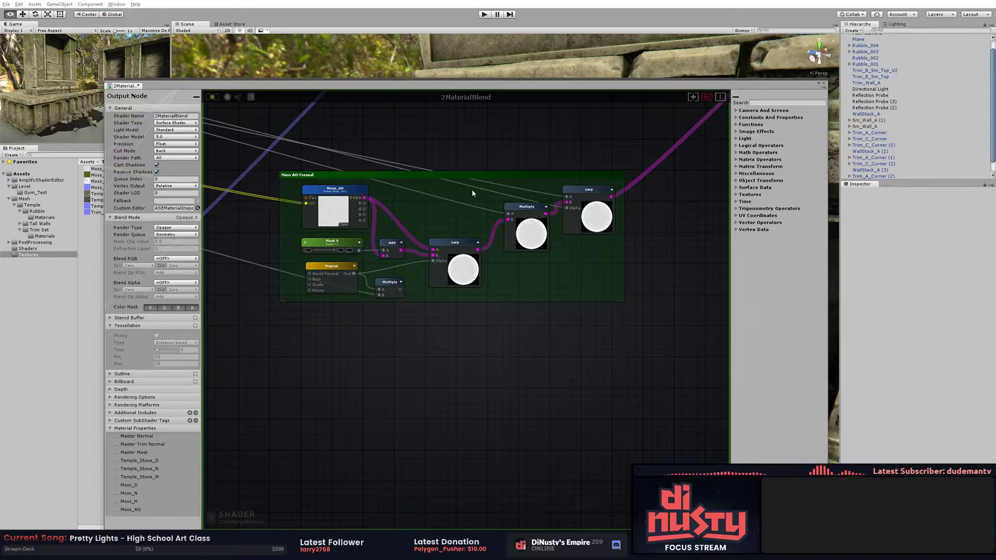
scroll(594, 211, up, 2)
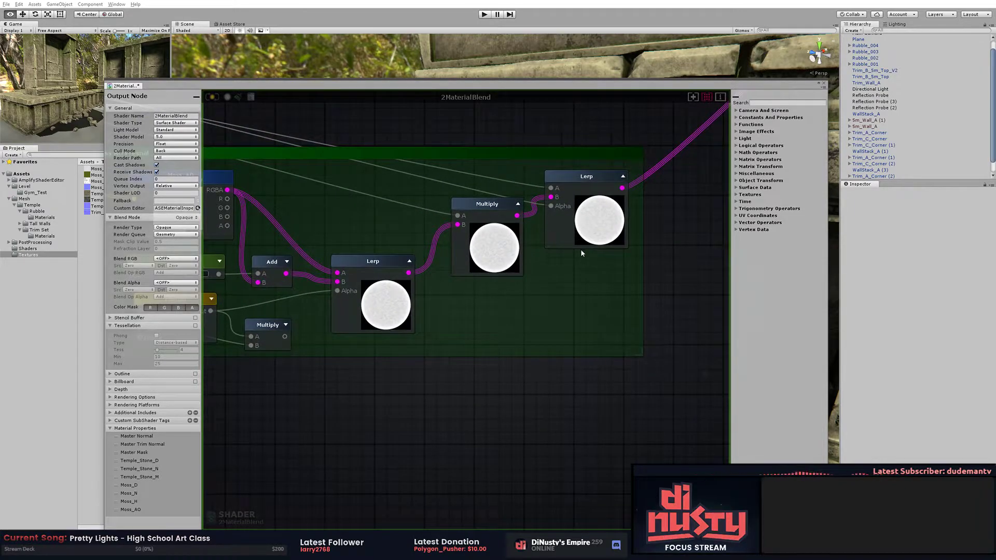
middle_drag(577, 254, 600, 351)
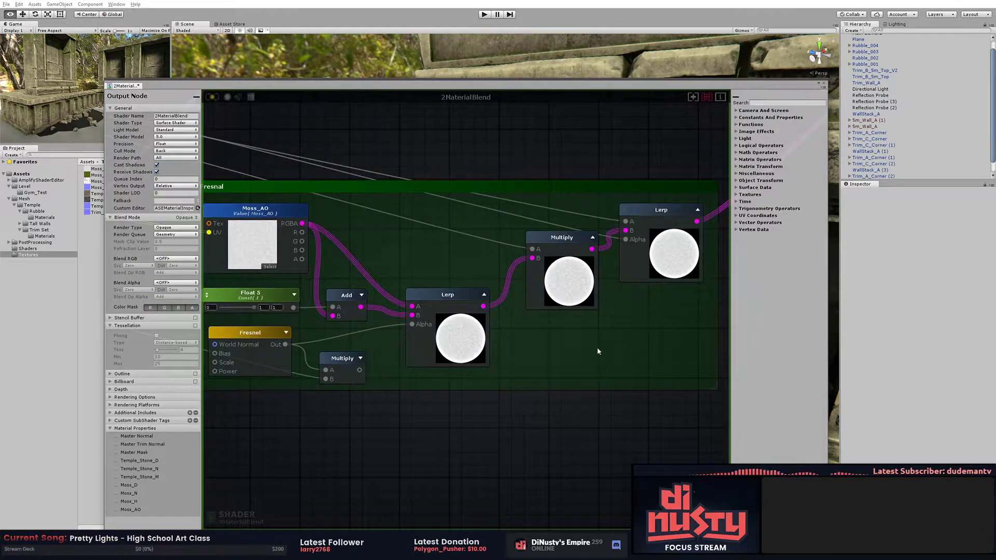
scroll(602, 348, down, 1)
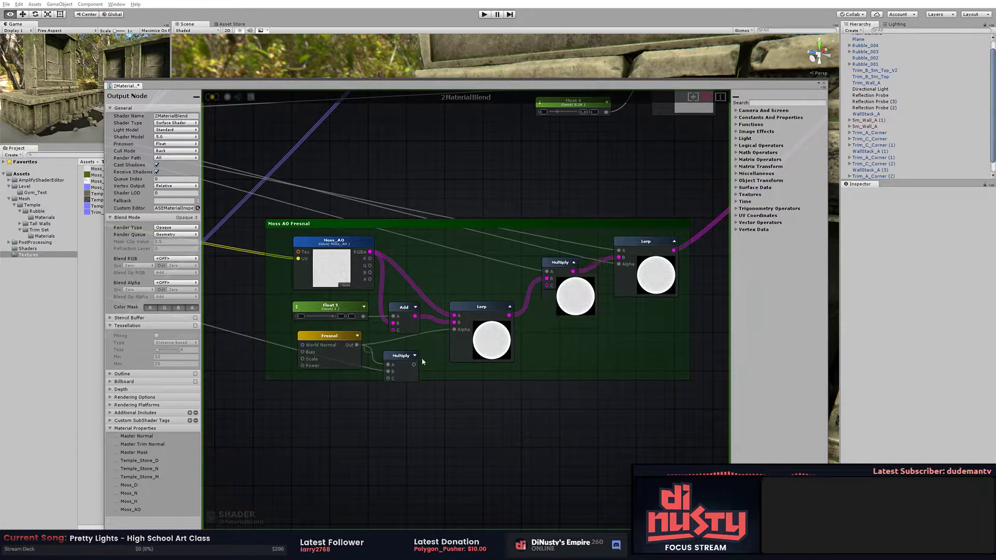
Step: Inspect the right Lerp's Alpha wire and select the middle and right Lerp nodes
drag(619, 264, 627, 324)
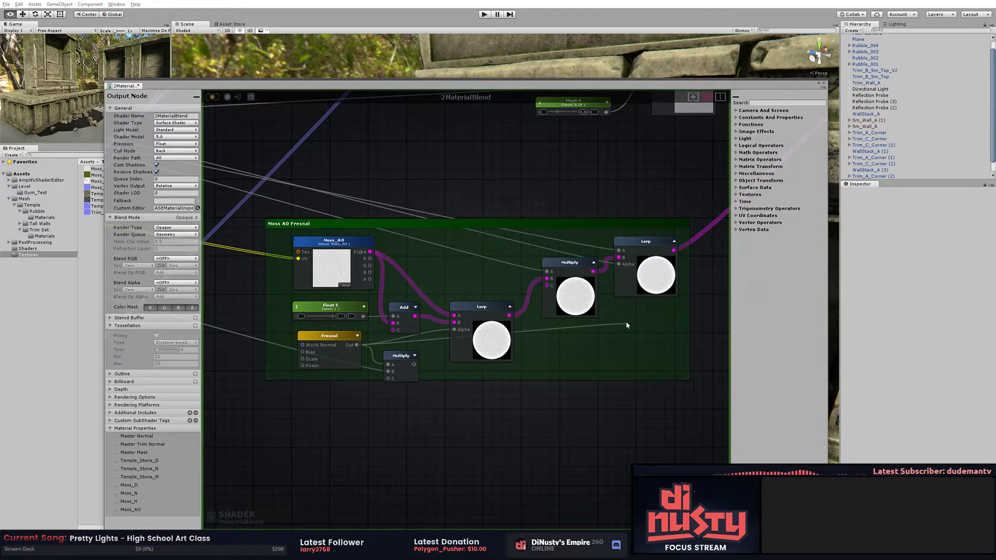
drag(626, 322, 625, 321)
key(Escape)
click(511, 350)
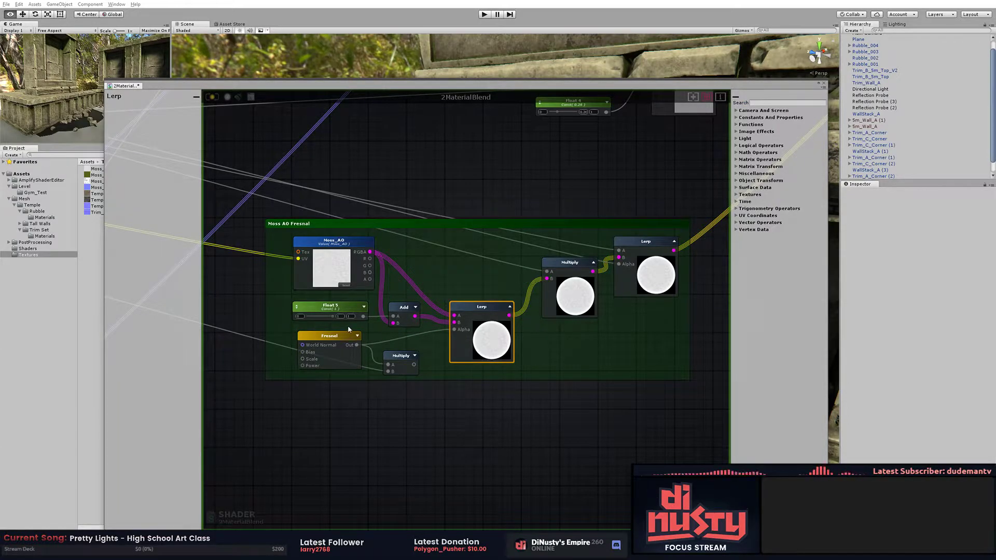
click(641, 282)
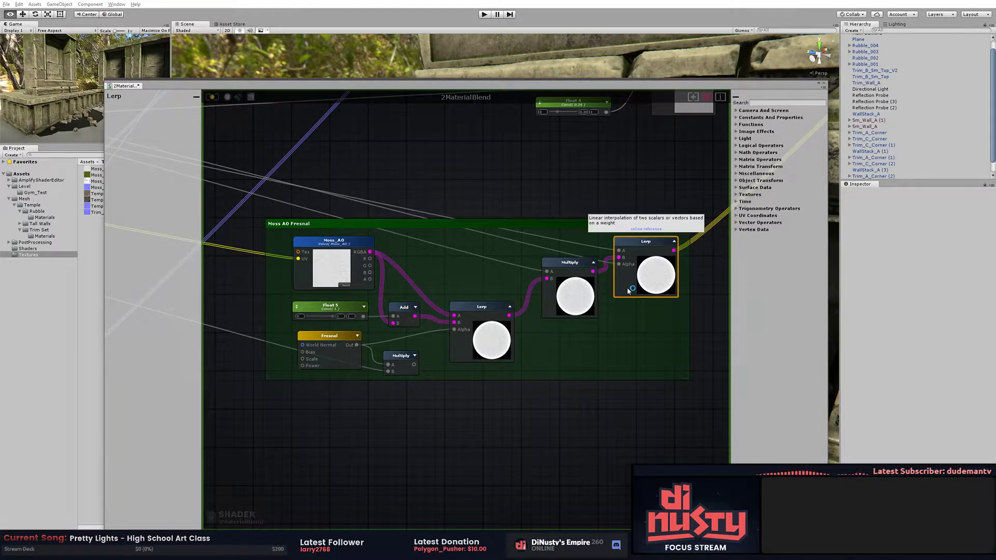
click(643, 332)
Step: Lower the shader editor and fly the scene camera toward the mossy temple wall
scroll(666, 291, up, 2)
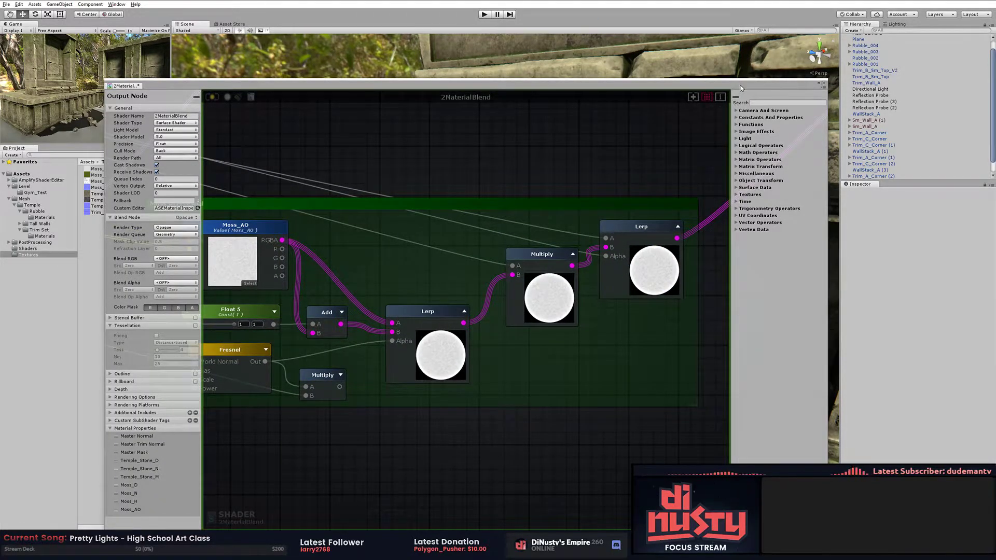
drag(741, 88, 686, 453)
right_drag(457, 260, 496, 209)
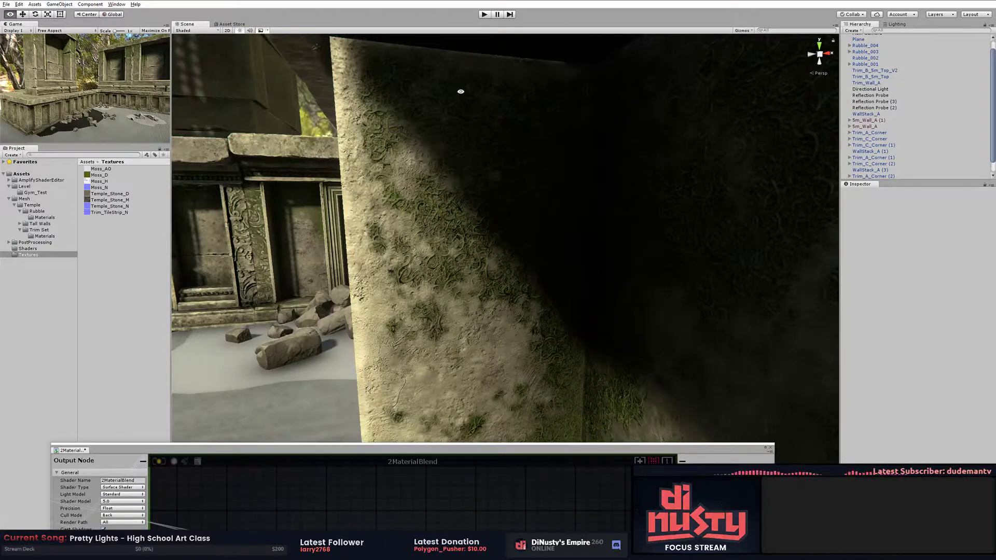
right_drag(548, 103, 580, 176)
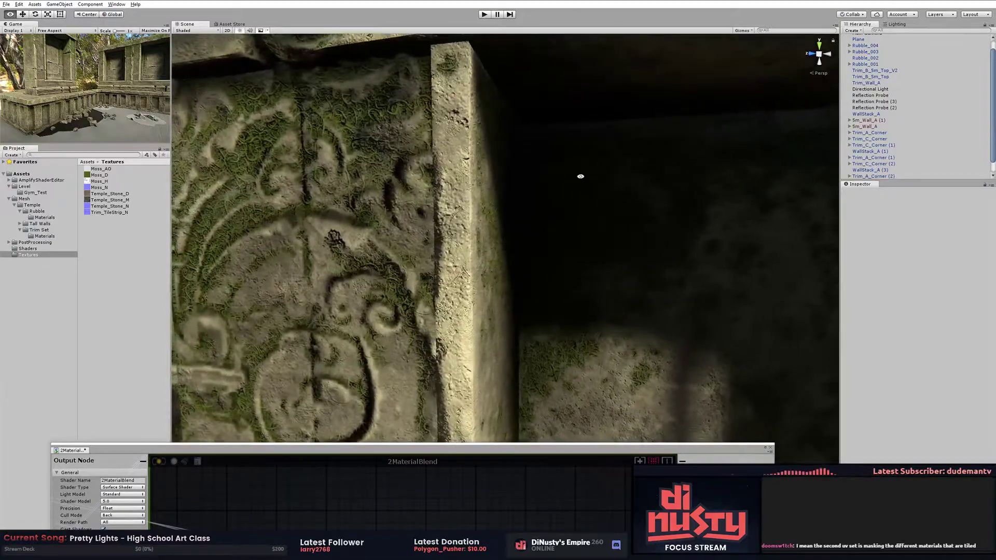
scroll(553, 200, down, 5)
middle_drag(521, 200, 534, 217)
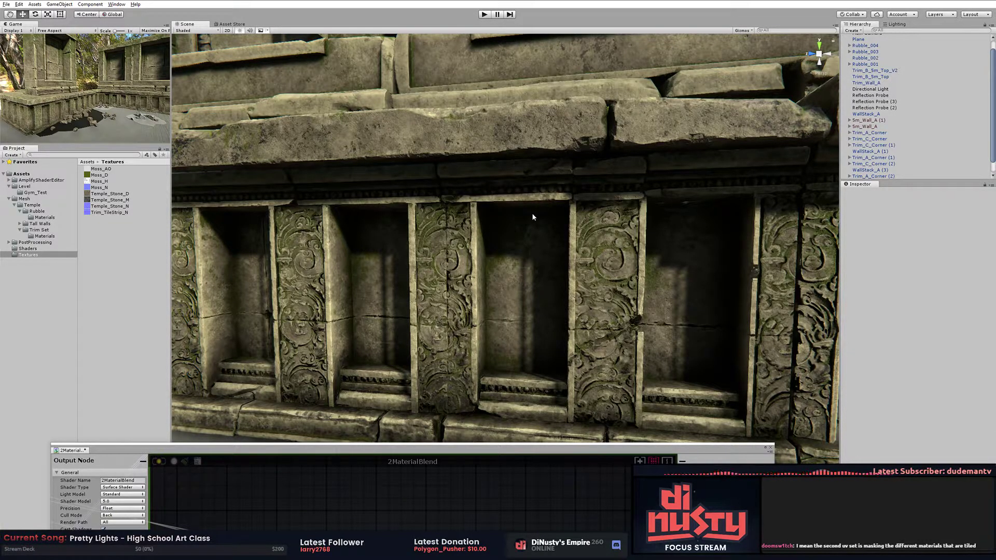
scroll(600, 254, down, 3)
alt+drag(600, 254, 699, 317)
scroll(699, 317, up, 6)
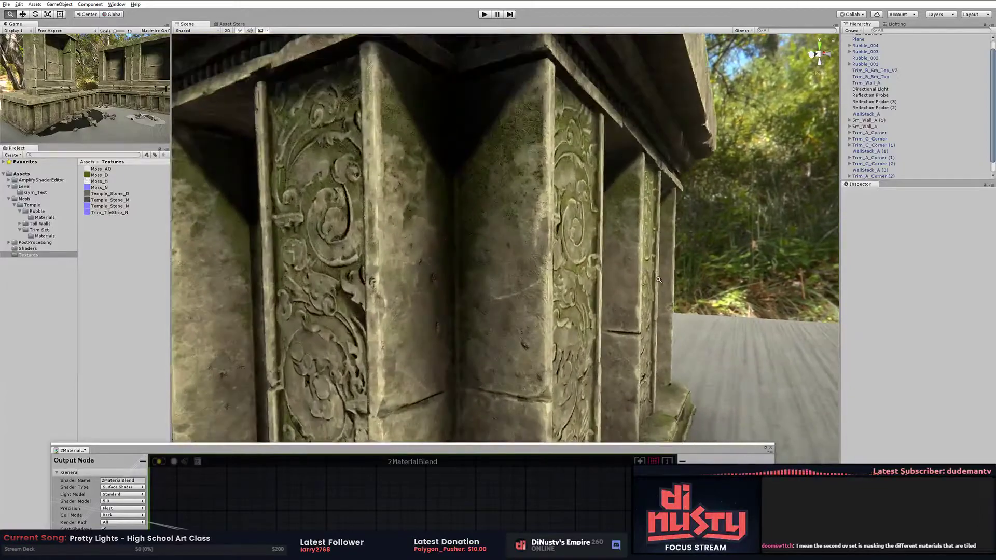
scroll(648, 289, up, 6)
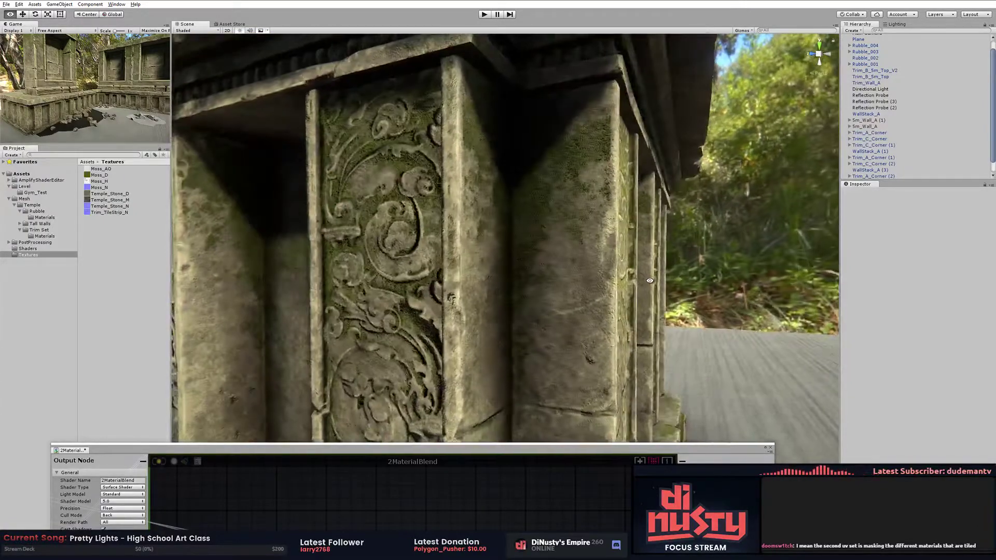
scroll(642, 289, down, 5)
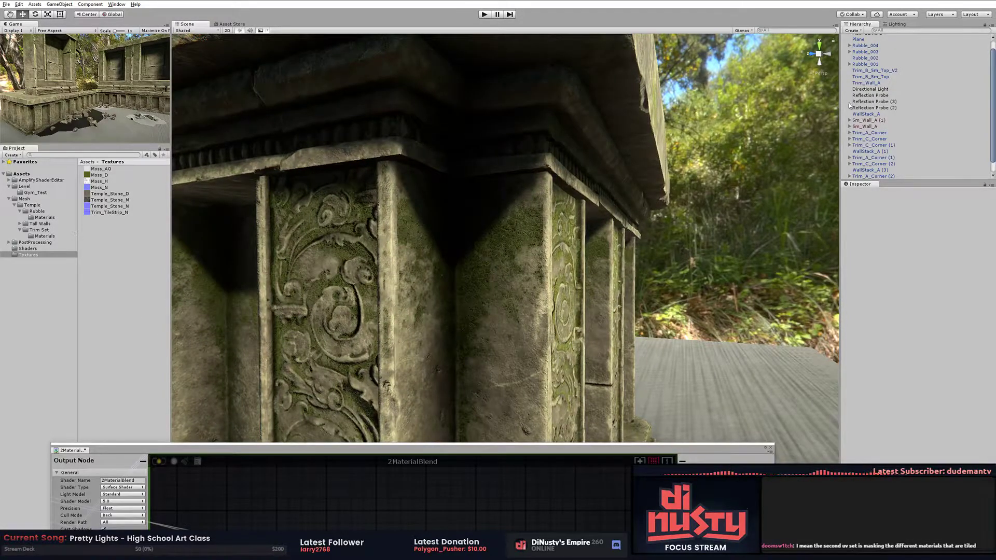
Step: Browse the Mesh and Gym_Test folders and select the Temple PostPros Profile
click(41, 225)
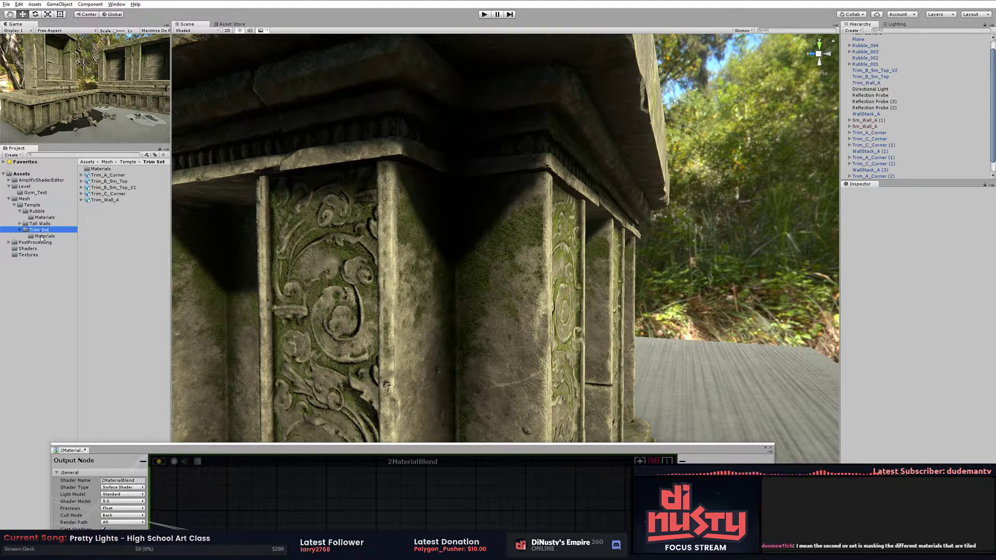
click(42, 230)
click(42, 199)
click(42, 193)
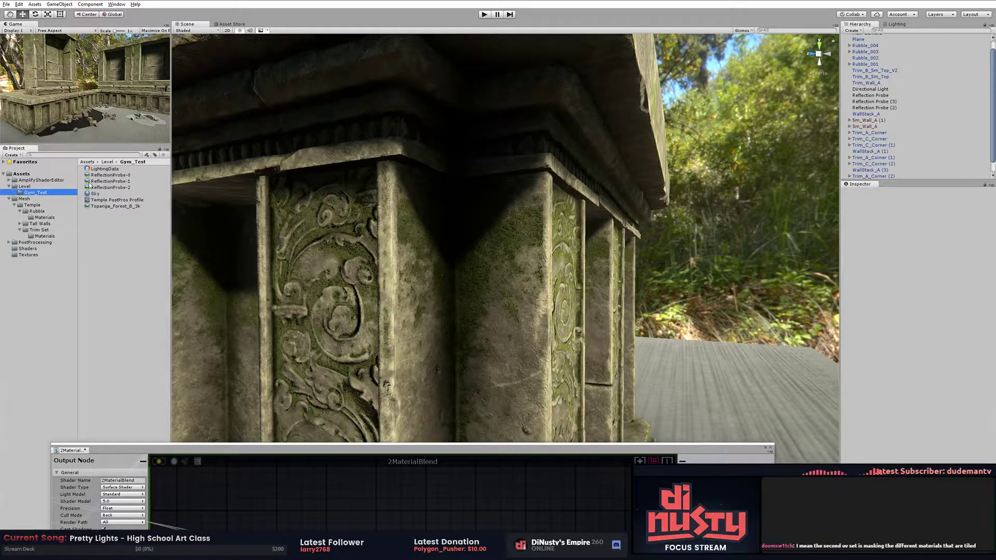
click(96, 194)
click(112, 200)
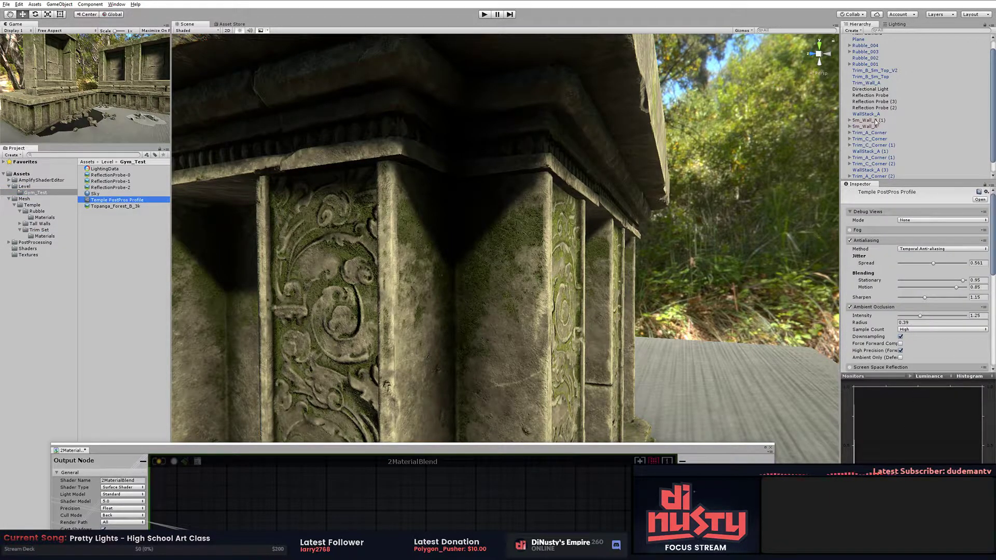
Step: Uncheck Ambient Occlusion in the profile and fly close to compare the mossy pillar
click(850, 307)
click(709, 235)
scroll(709, 236, up, 2)
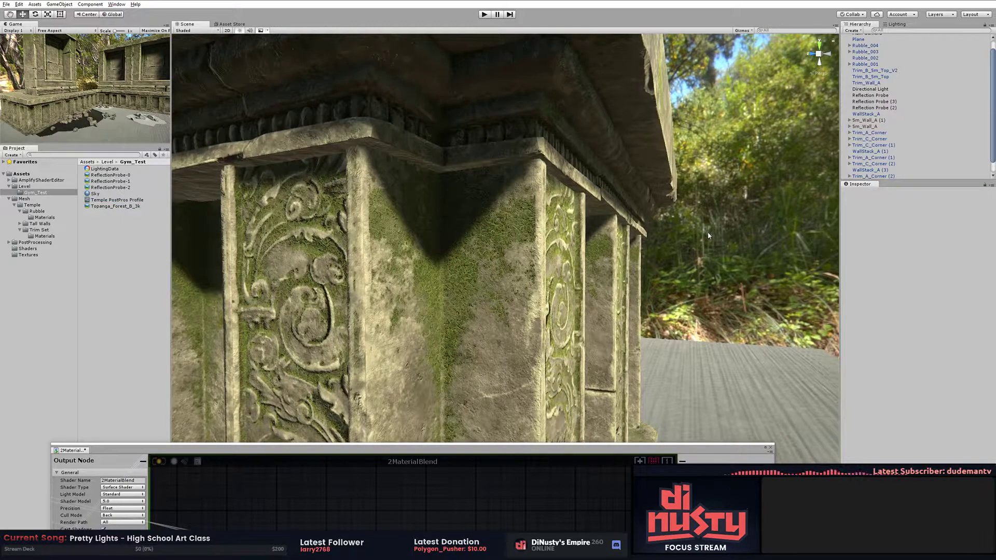
click(110, 194)
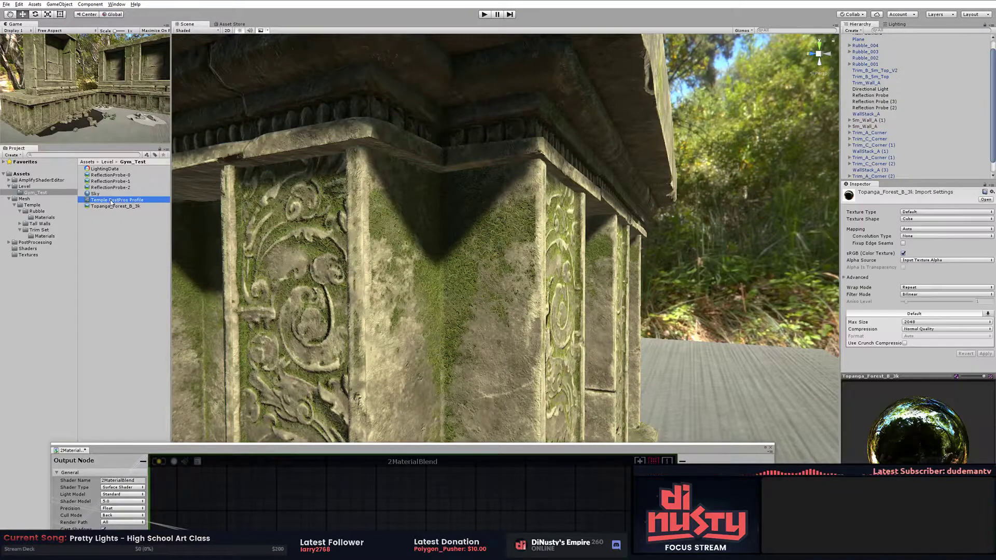
click(740, 193)
right_drag(741, 193, 602, 272)
right_drag(540, 251, 457, 243)
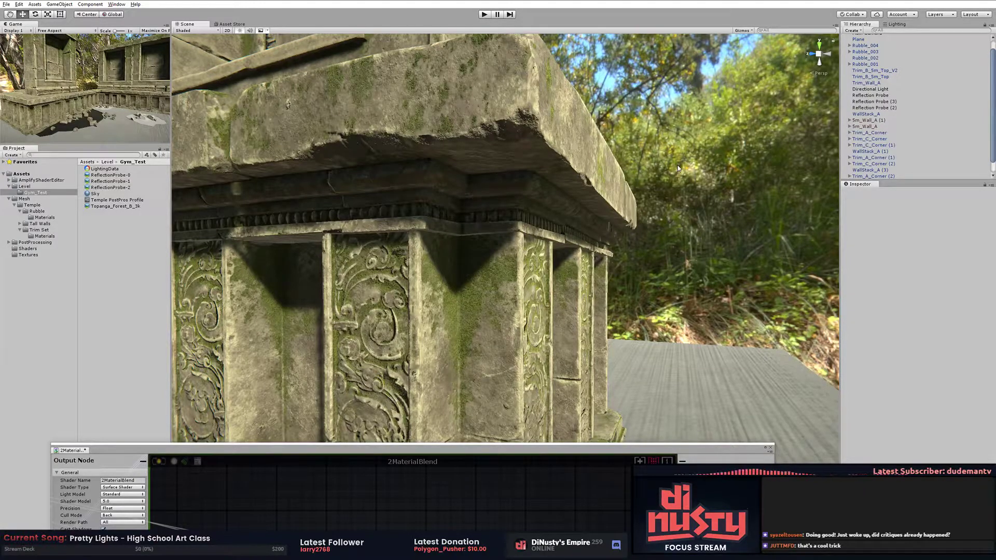
alt+right_drag(678, 168, 563, 222)
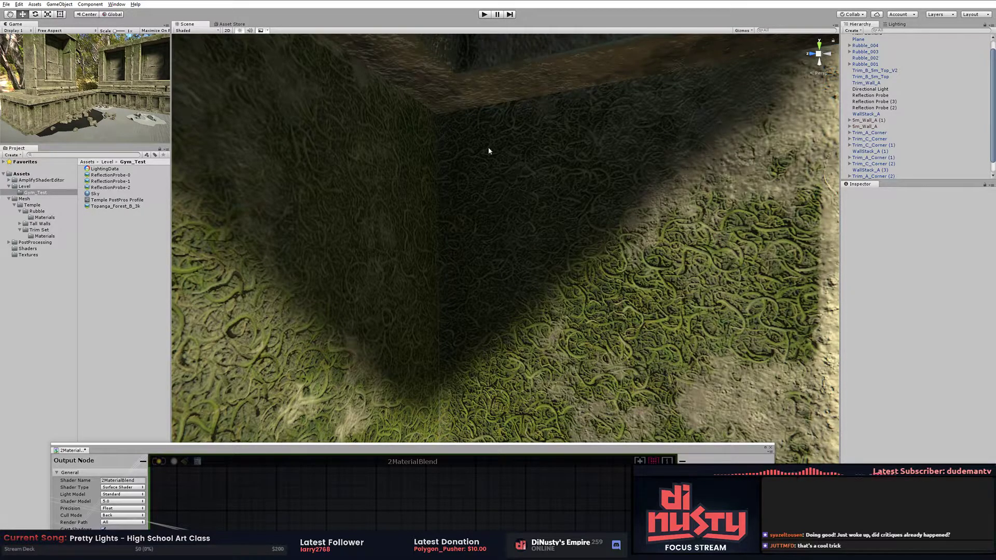
alt+drag(531, 215, 587, 209)
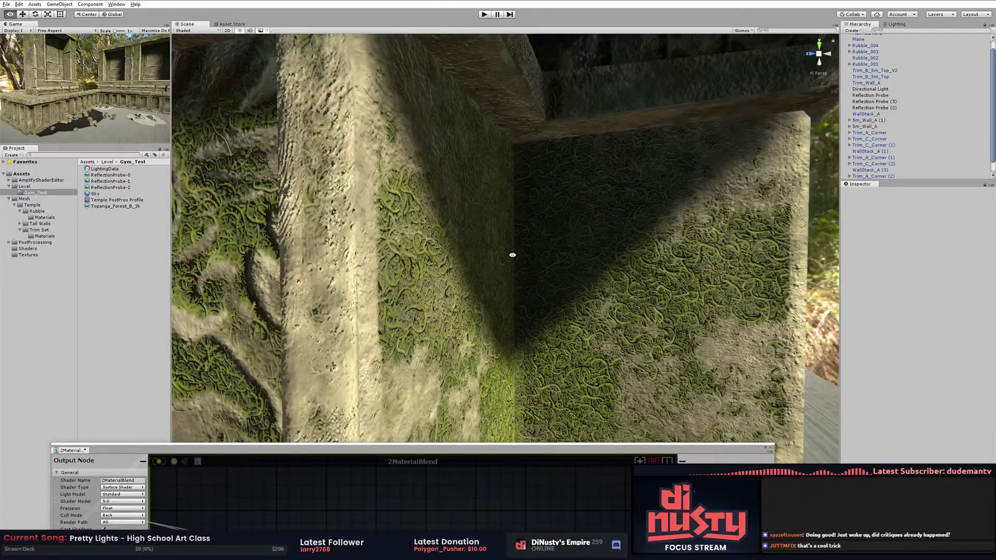
alt+scroll(512, 254, down, 5)
alt+drag(518, 249, 519, 250)
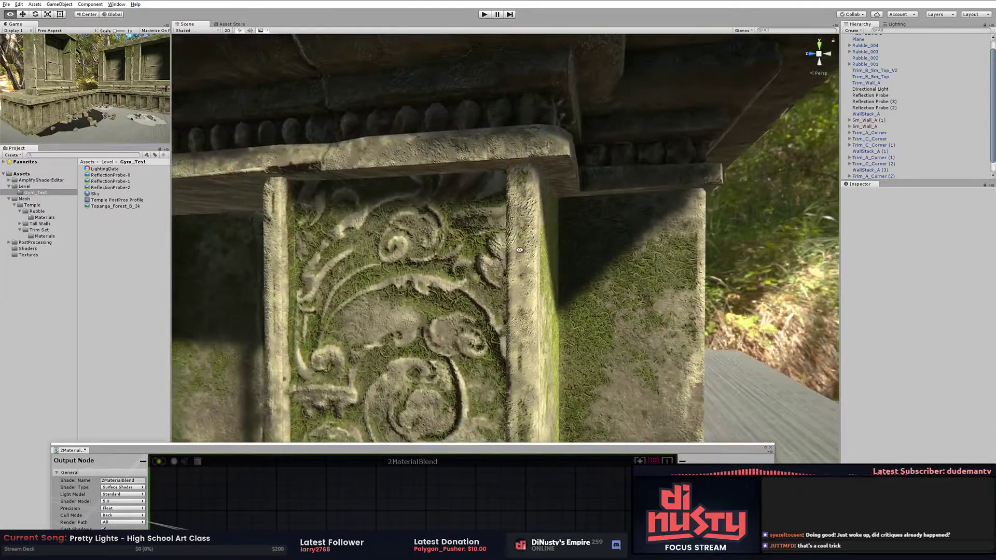
alt+scroll(444, 238, down, 5)
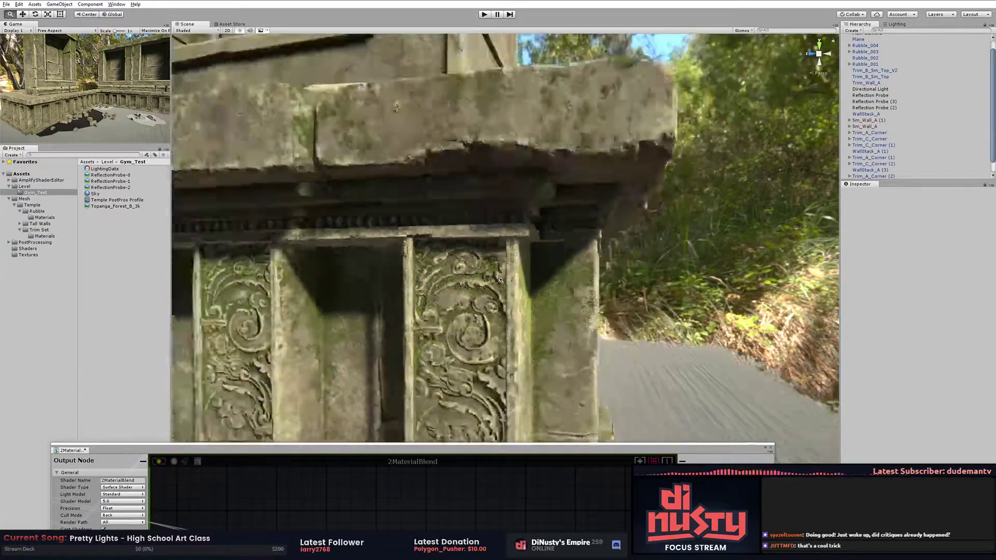
alt+drag(444, 238, 369, 160)
alt+scroll(609, 296, up, 5)
scroll(542, 270, down, 5)
scroll(545, 328, up, 3)
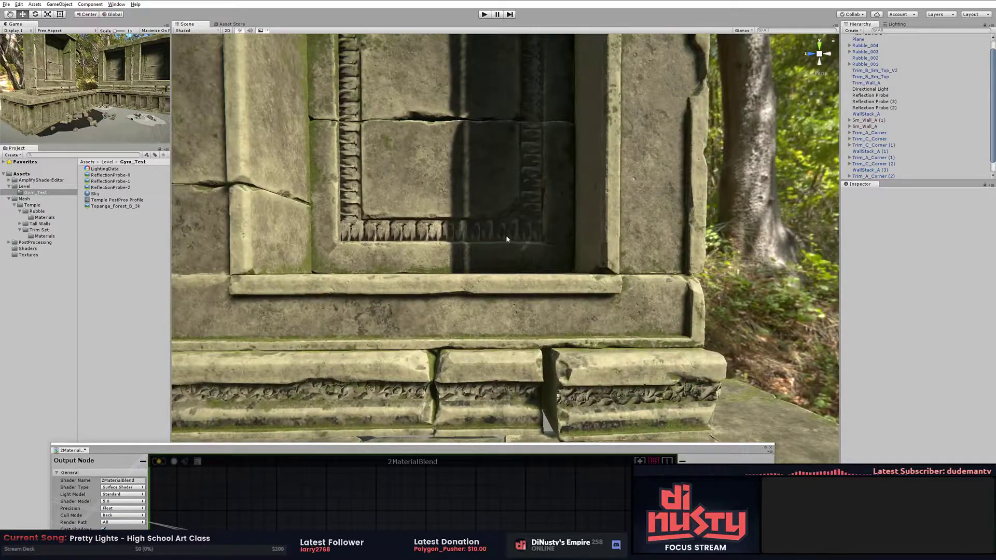
alt+drag(507, 239, 648, 290)
alt+right_drag(648, 291, 493, 269)
alt+drag(493, 269, 410, 322)
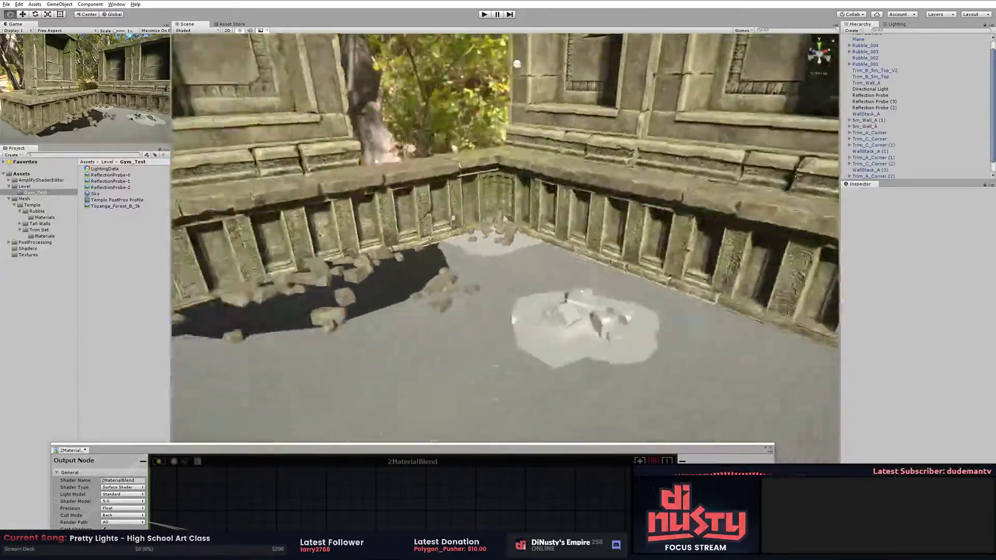
click(496, 229)
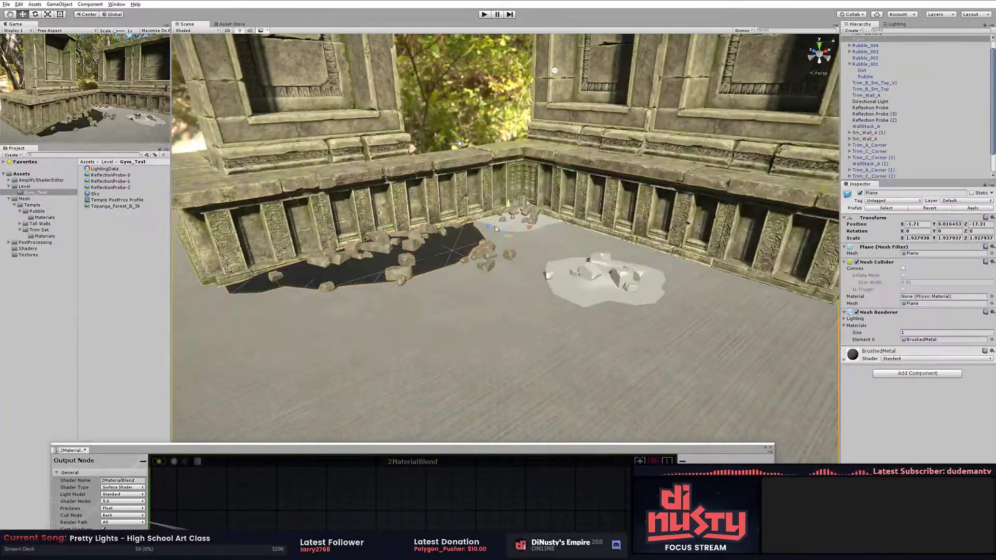
click(590, 282)
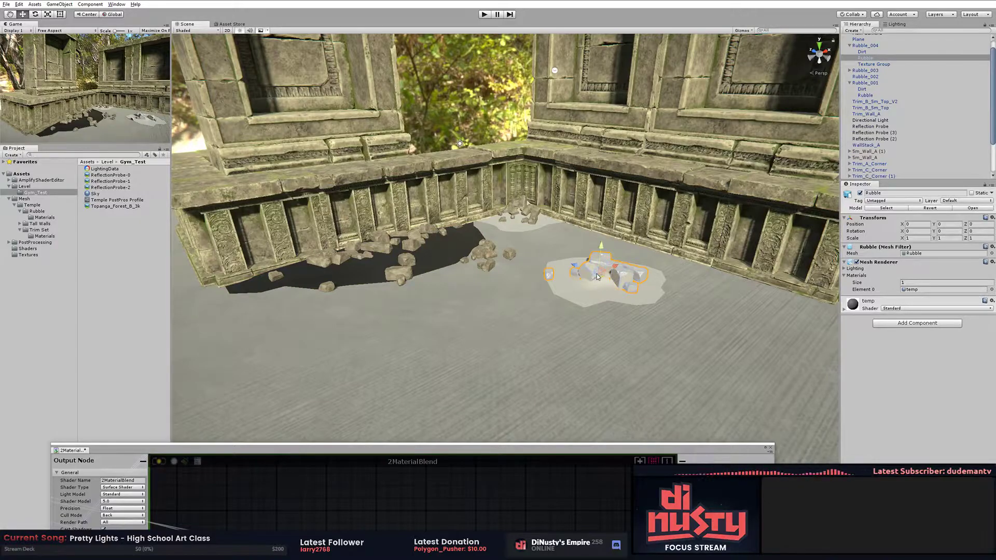
click(493, 134)
alt+drag(493, 133, 498, 208)
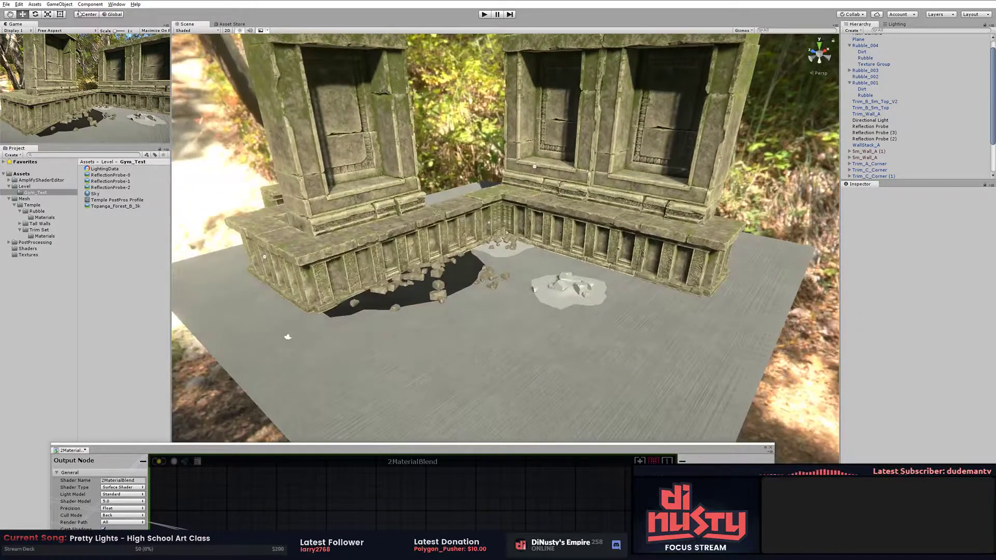
click(121, 6)
click(428, 20)
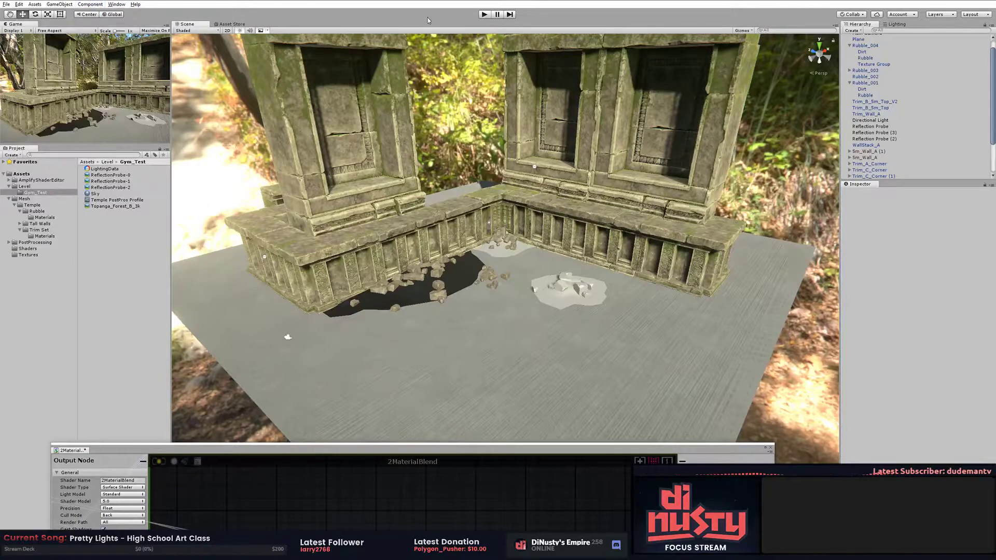
Step: Show the scene Lighting settings and enlarge the panel to see all sections
click(892, 26)
drag(904, 181, 930, 385)
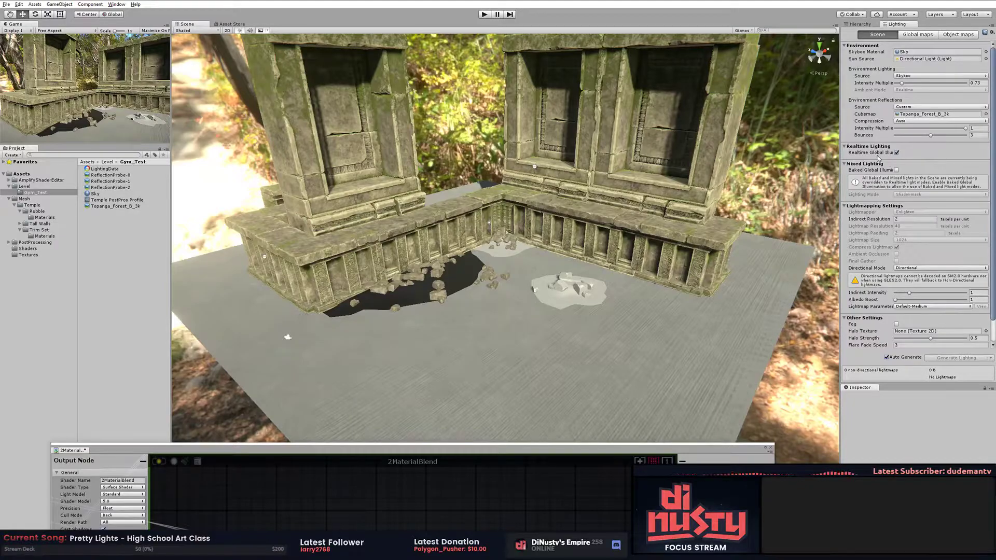
scroll(989, 198, down, 2)
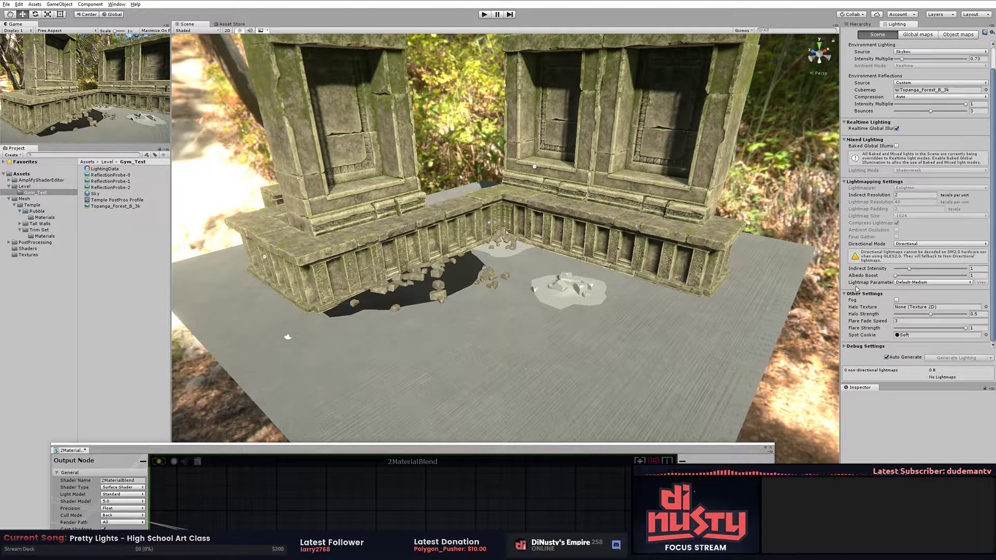
Step: Select and inspect the Trim_A_Corner (2) and Trim_C_Corner (2) corner pieces
click(712, 254)
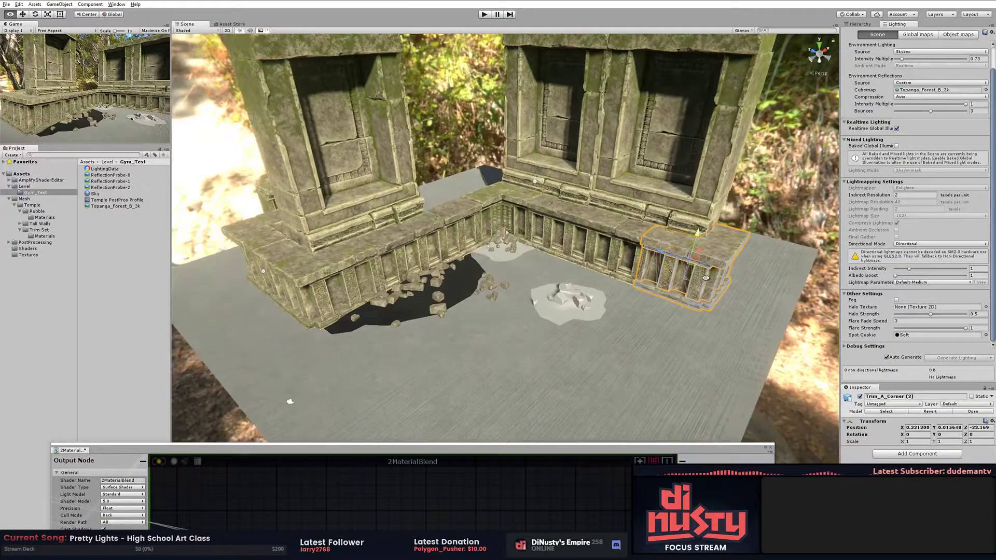
alt+drag(712, 255, 602, 277)
scroll(602, 278, up, 3)
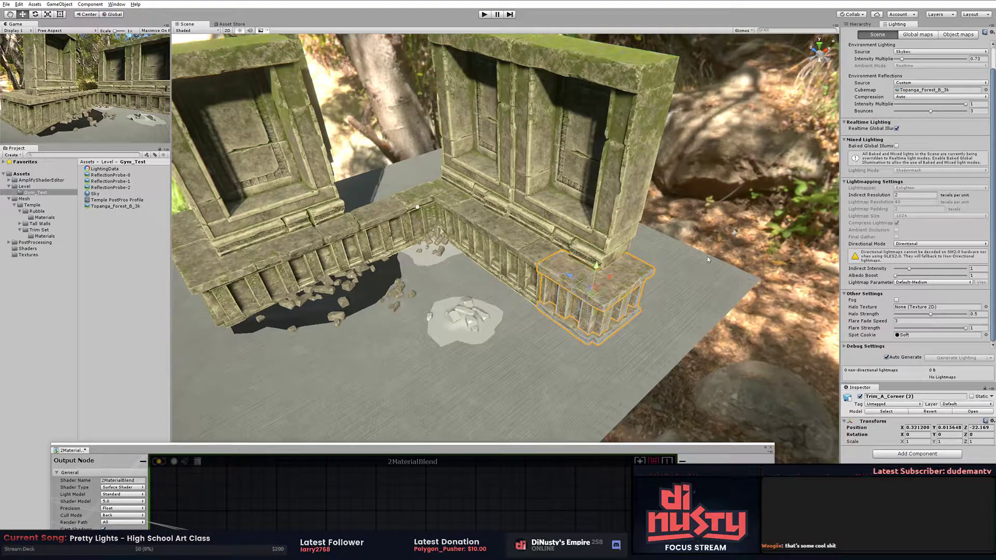
middle_drag(595, 210, 613, 207)
right_drag(612, 207, 497, 237)
click(455, 229)
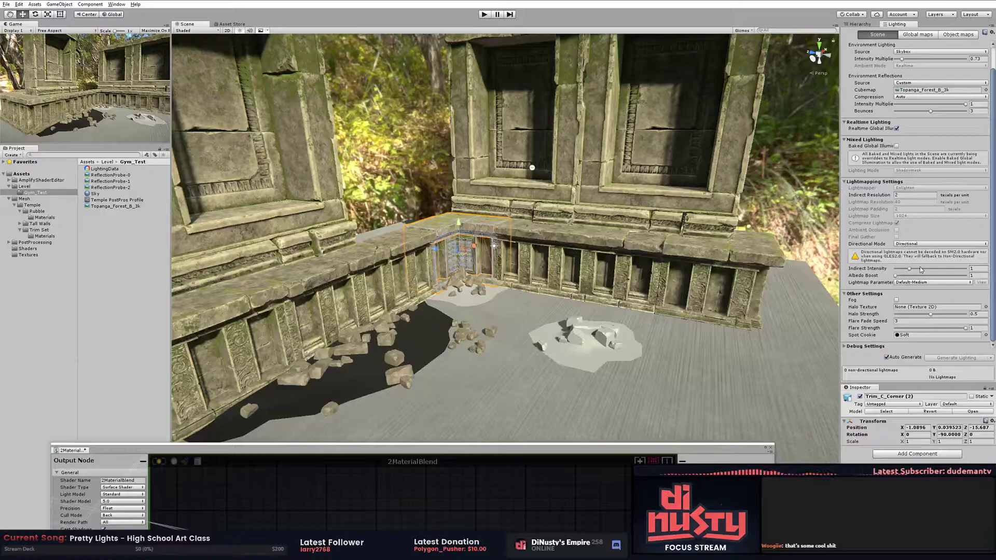
scroll(873, 350, up, 2)
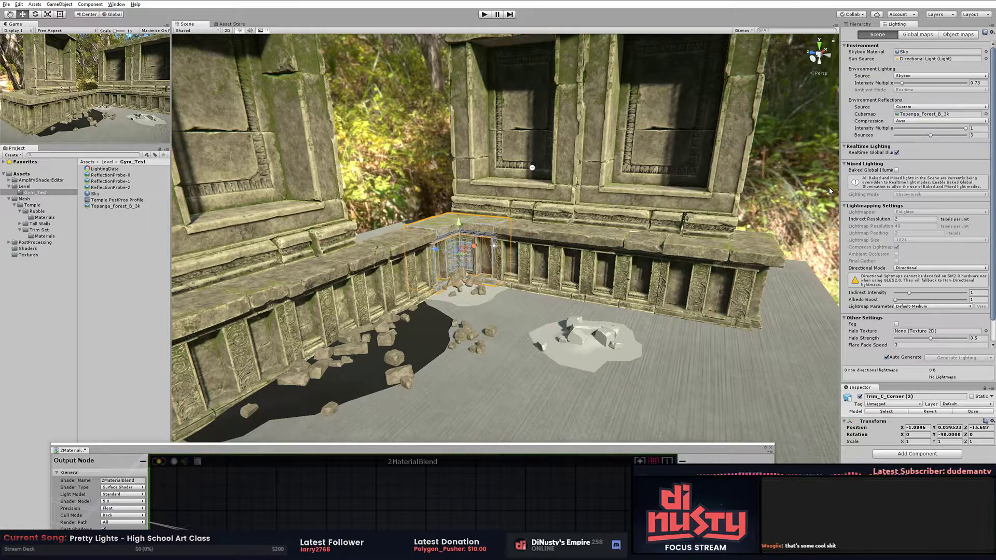
click(661, 242)
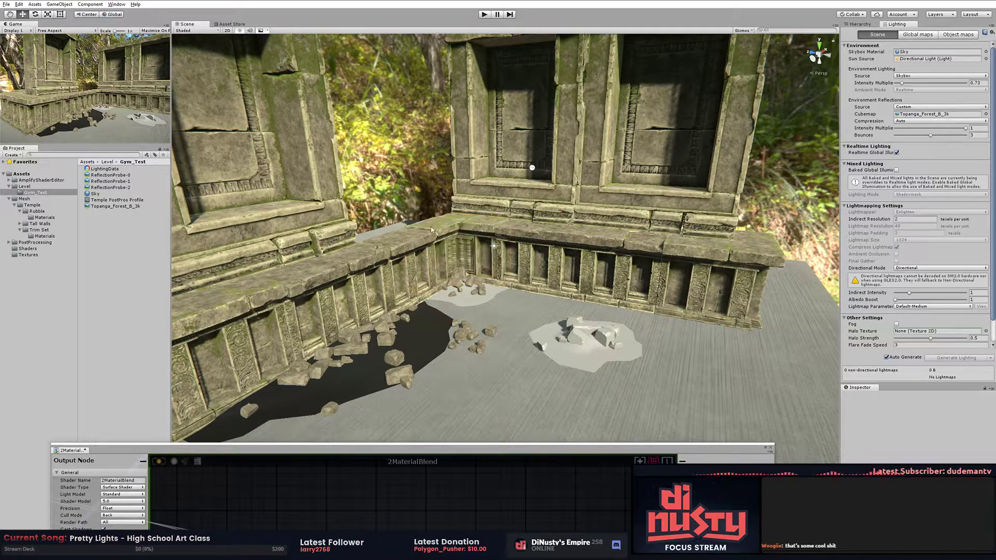
scroll(623, 270, up, 10)
scroll(599, 289, up, 8)
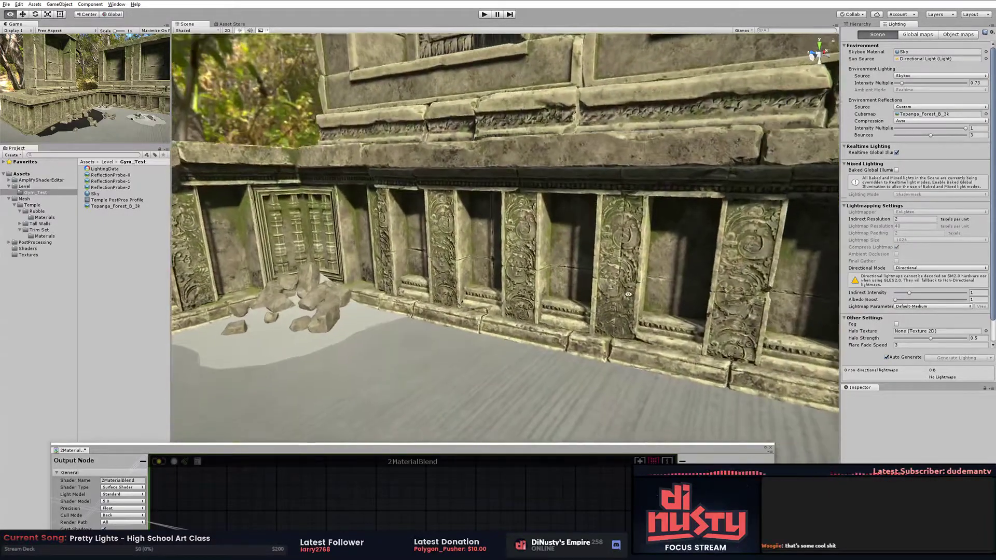
scroll(691, 279, down, 15)
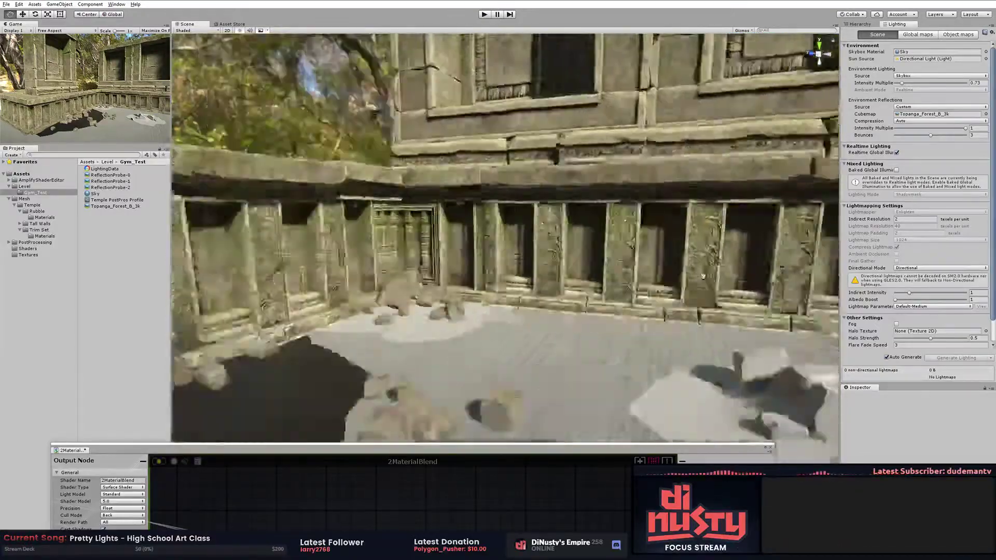
Step: Fly along the carved pillars, then centre and zoom the 2MaterialBlend node graph
right_drag(703, 276, 632, 269)
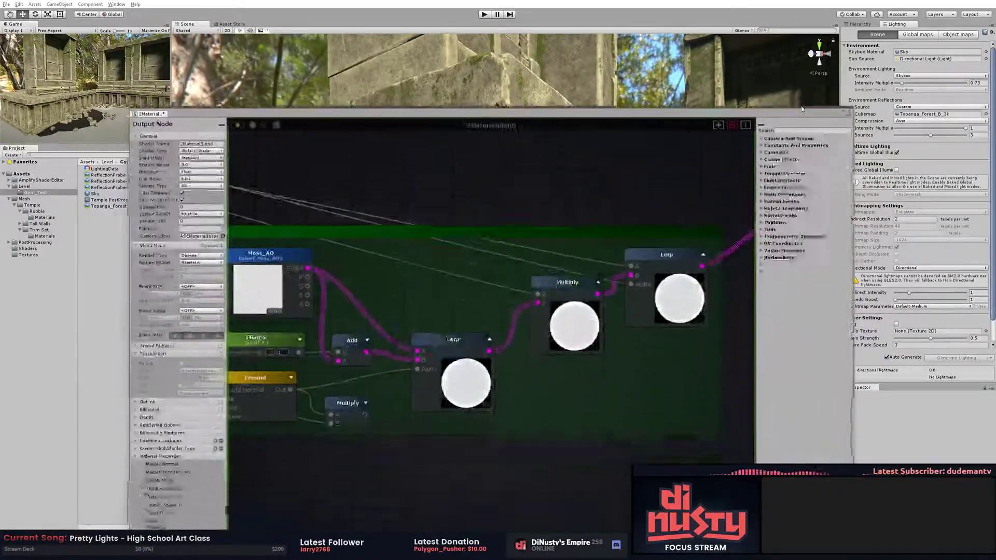
scroll(622, 256, down, 5)
middle_drag(622, 257, 572, 310)
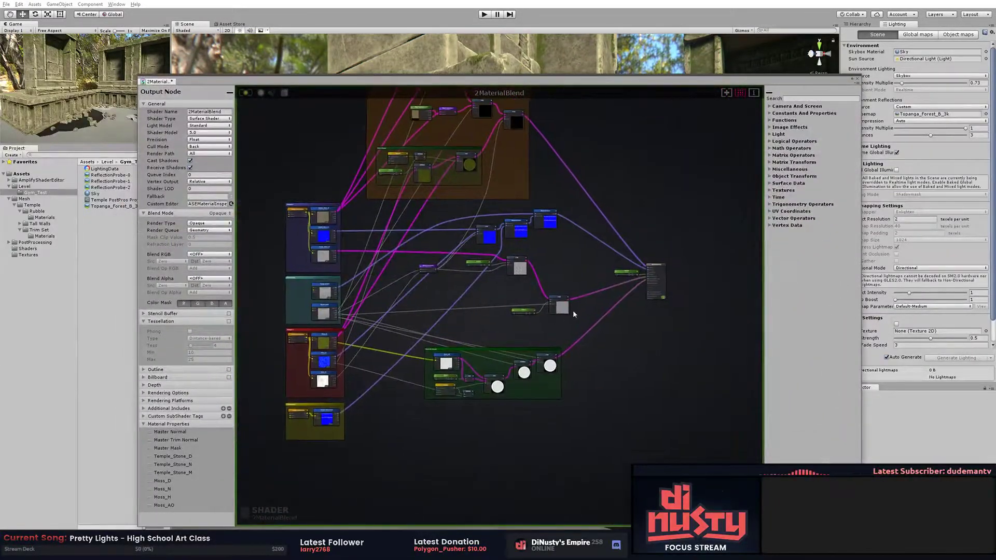
scroll(572, 310, up, 5)
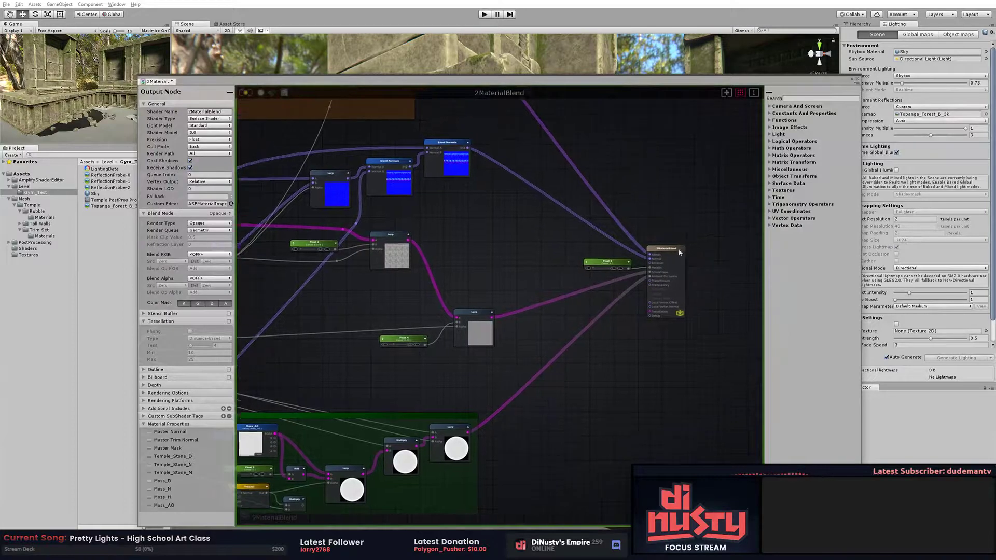
scroll(659, 264, up, 5)
scroll(514, 260, down, 6)
scroll(514, 260, down, 4)
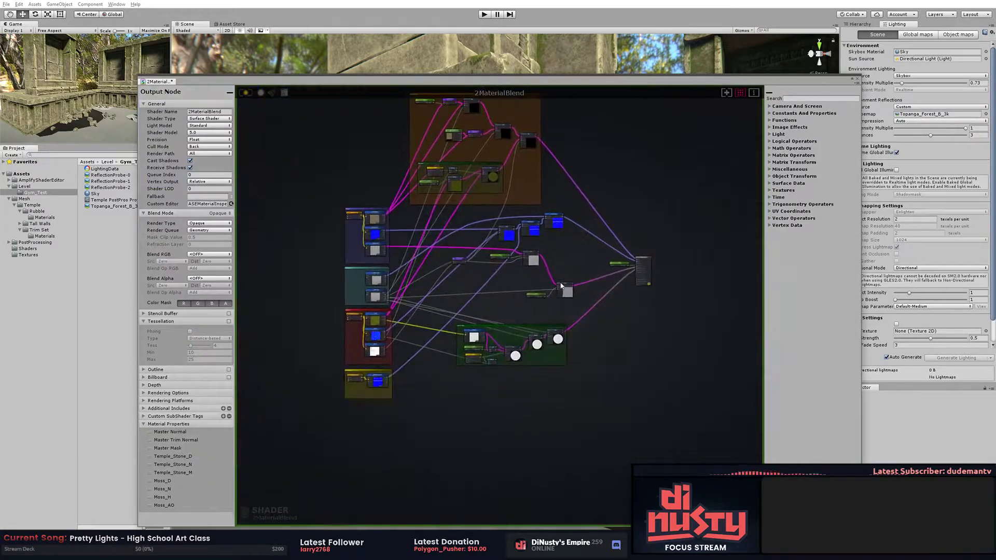
Step: Close the shader graph and confirm the cap mesh's Trim_A_Corner_TOP material uses 2MaterialBlend
click(857, 80)
click(488, 219)
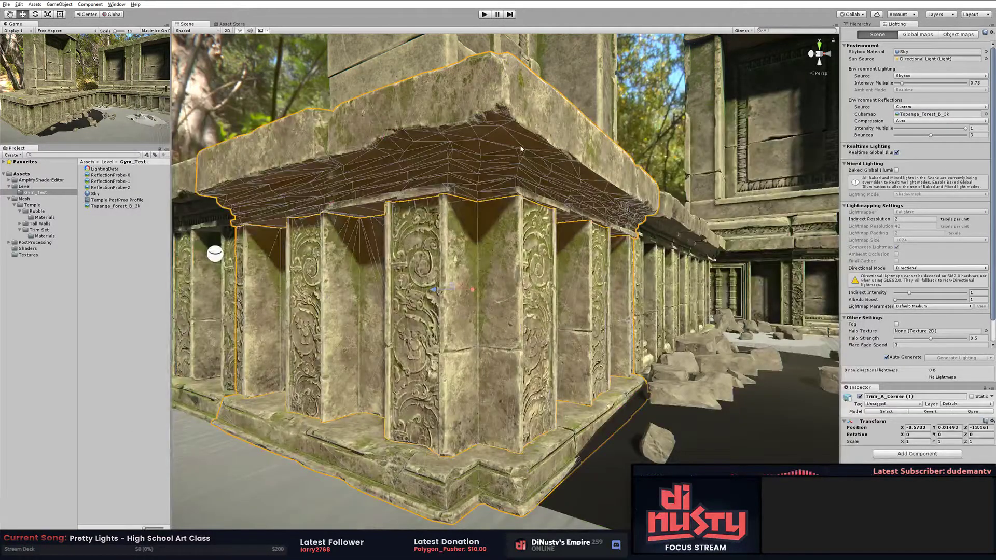
scroll(886, 263, down, 1)
scroll(865, 428, down, 1)
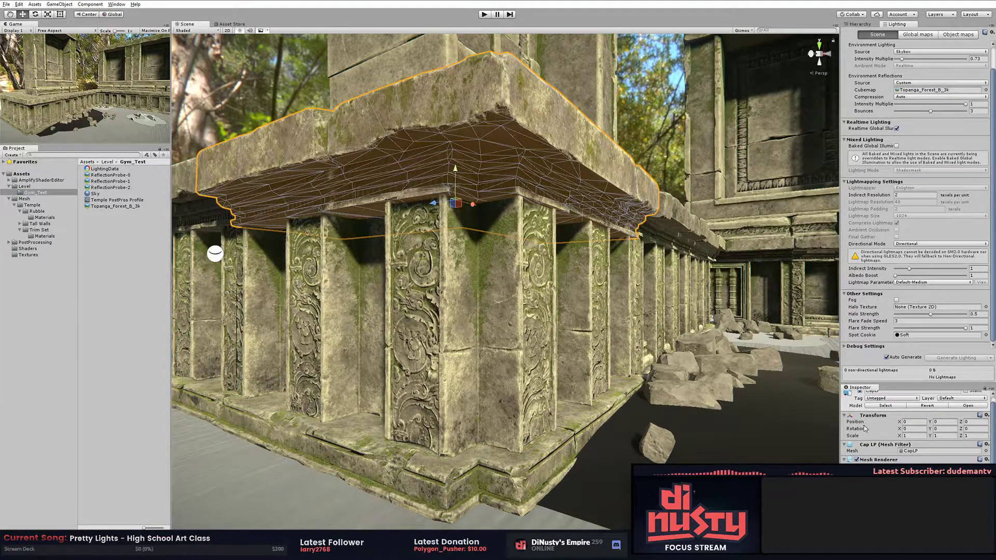
drag(895, 389, 924, 124)
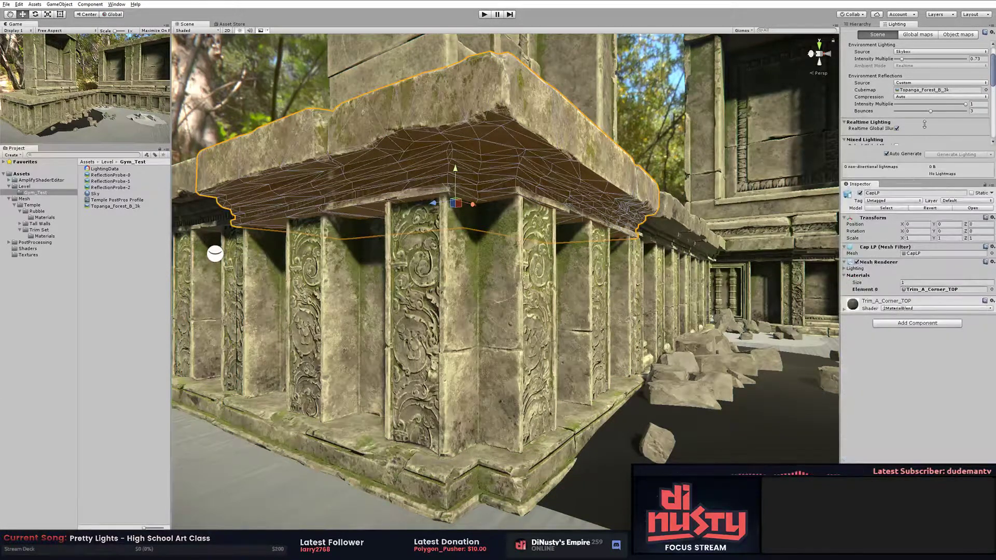
click(844, 311)
click(909, 309)
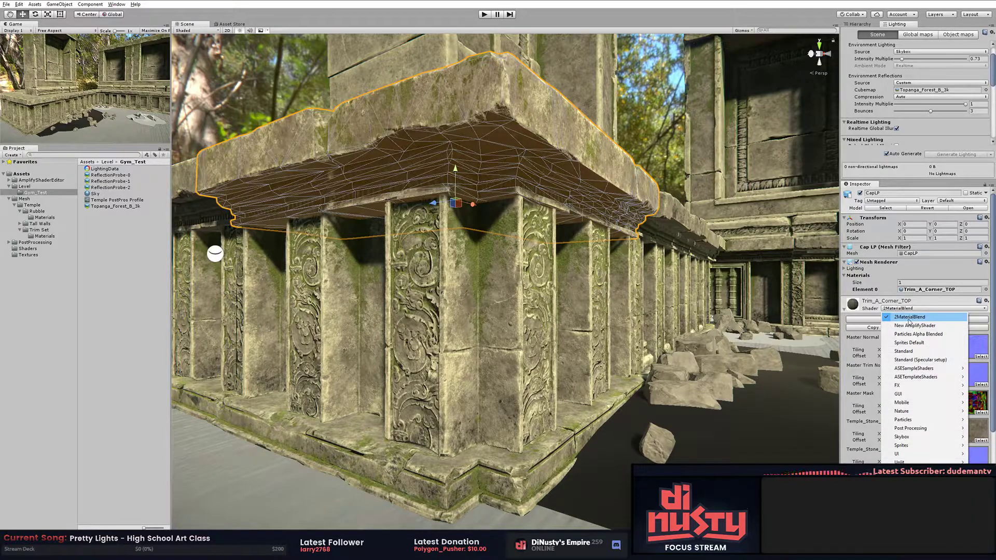
click(880, 292)
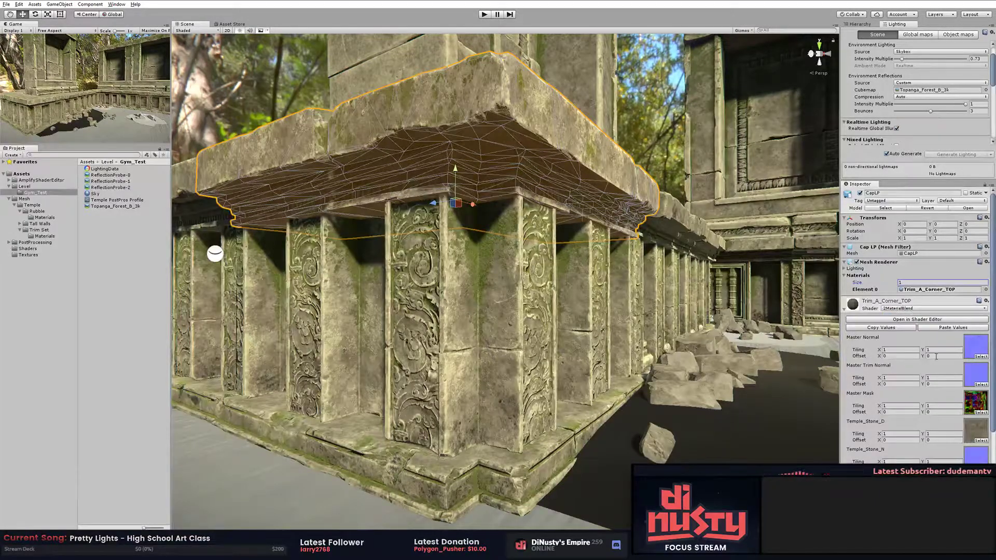
Step: Locate the Master Normal texture in the project, then orbit out to frame both walls
click(980, 352)
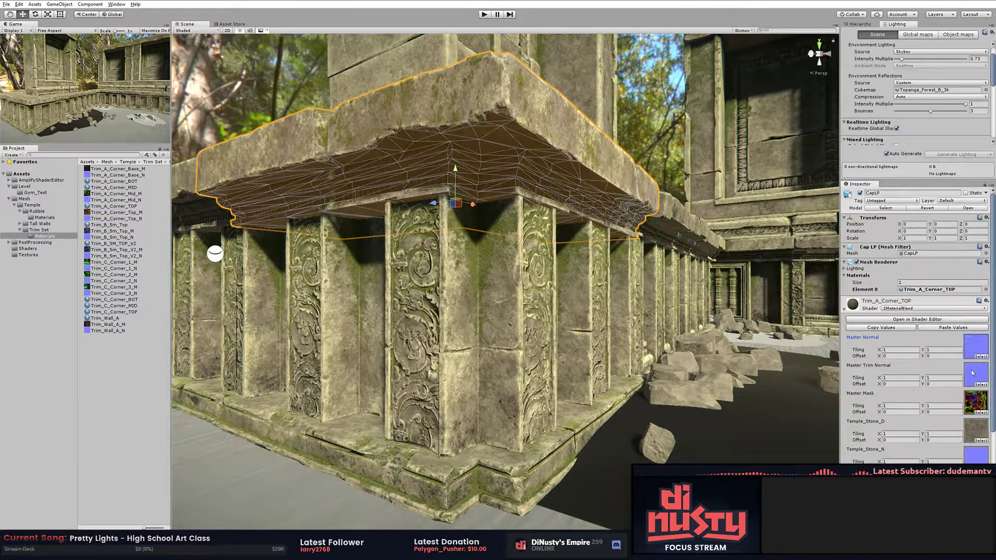
click(980, 339)
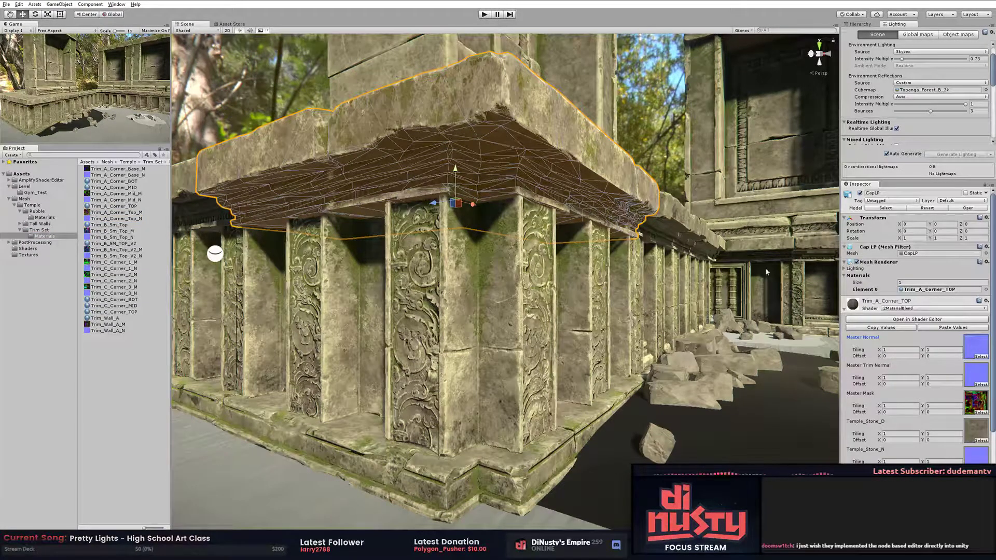
click(646, 307)
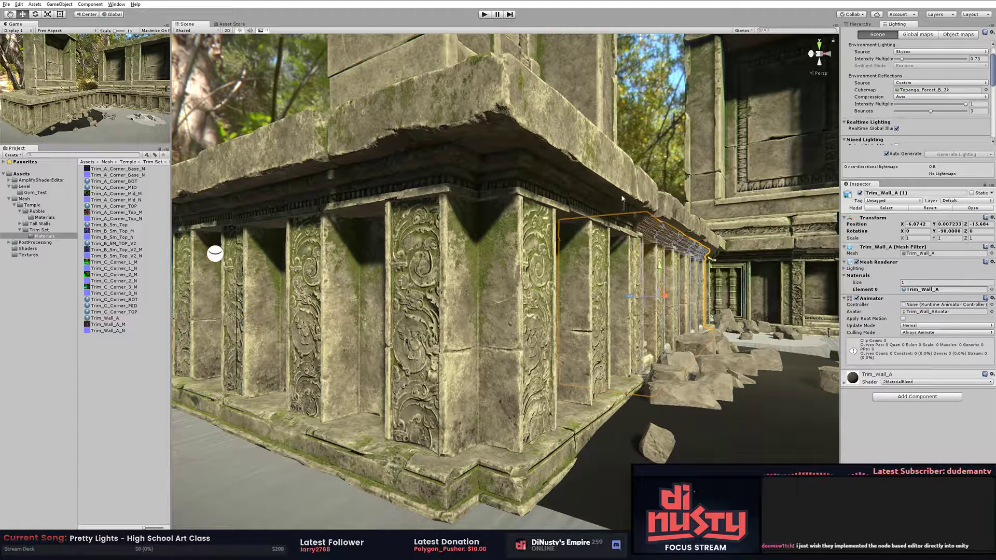
click(654, 166)
alt+drag(698, 206, 653, 278)
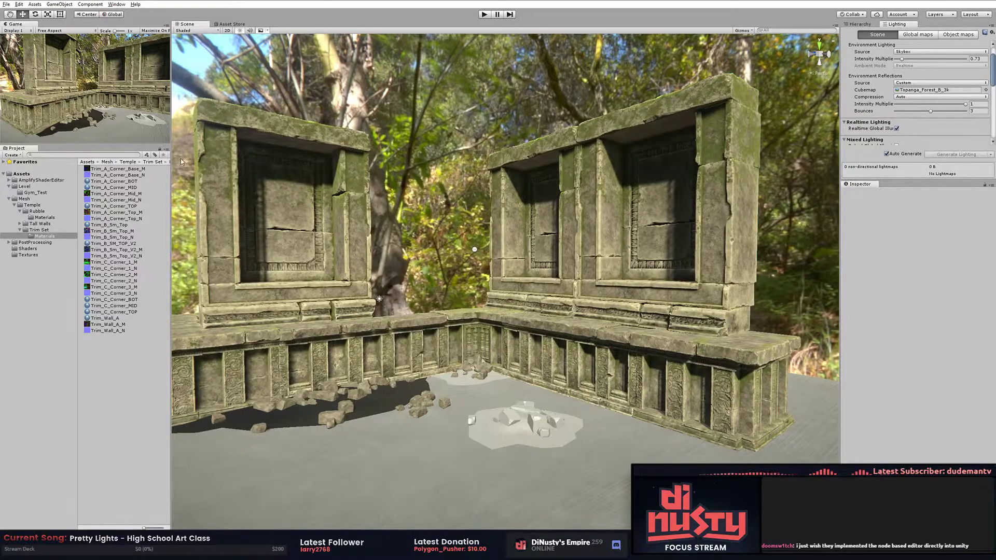
Step: Enlarge the Game view panels and move the Main Camera closer to the carved temple wall
drag(171, 158, 410, 158)
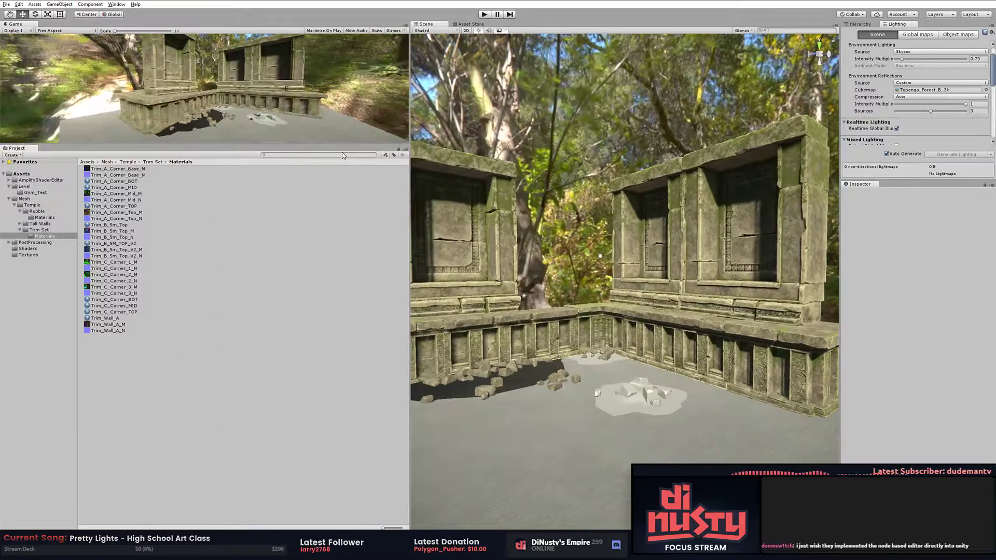
drag(346, 142, 347, 284)
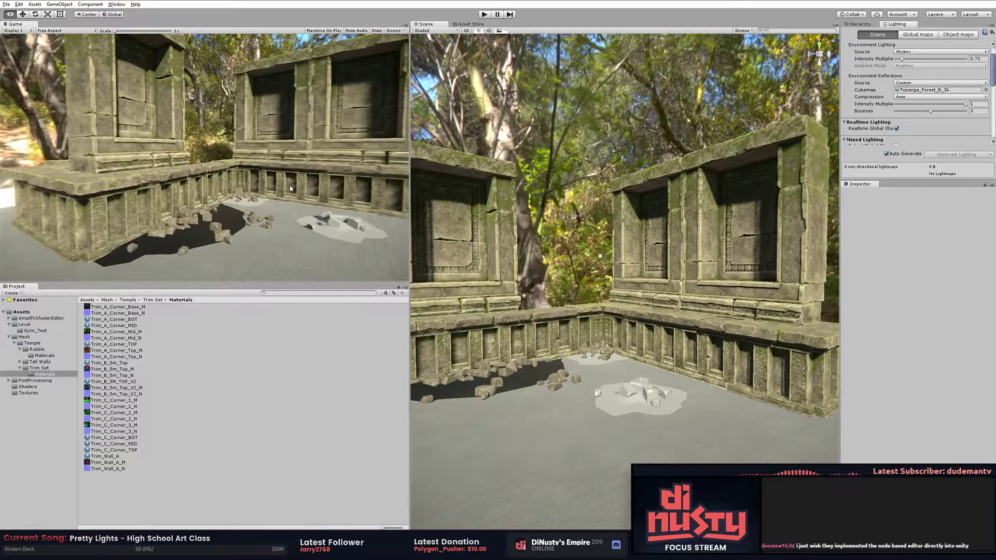
click(487, 208)
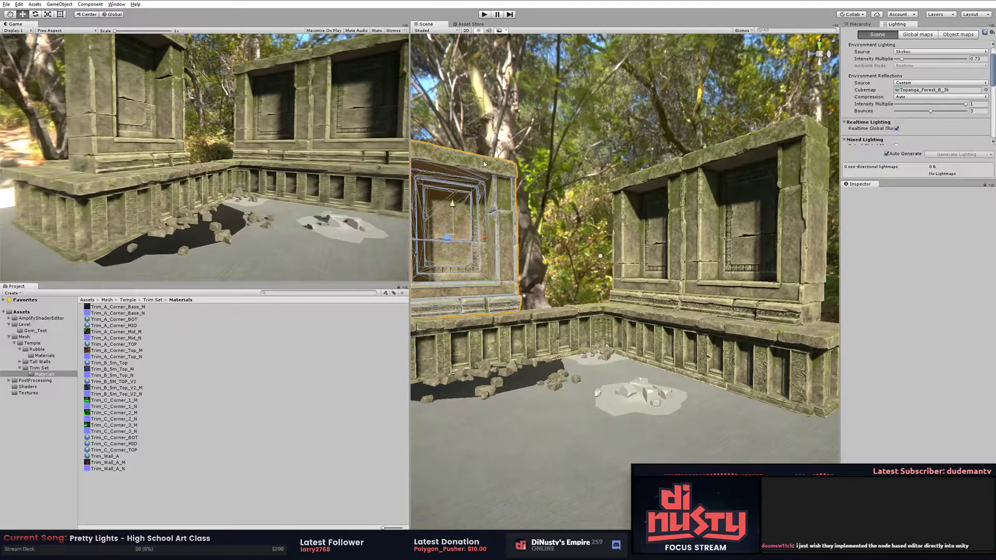
alt+right_drag(487, 207, 519, 223)
alt+drag(519, 224, 579, 286)
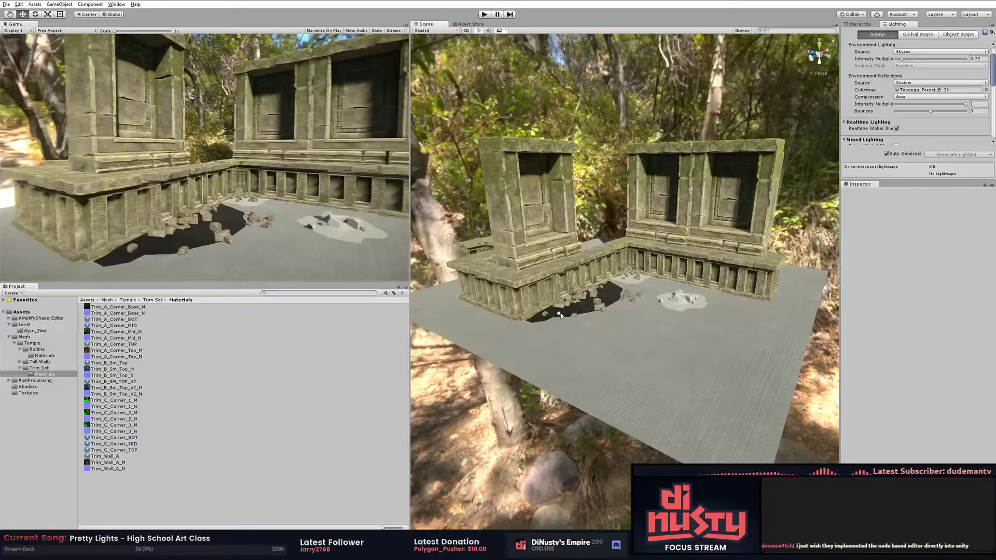
click(560, 314)
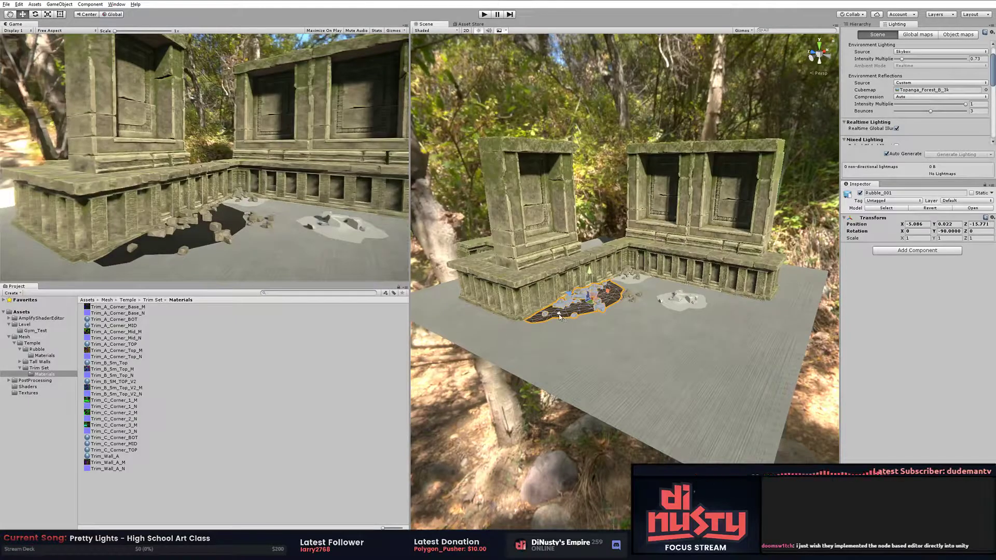
drag(559, 317, 523, 302)
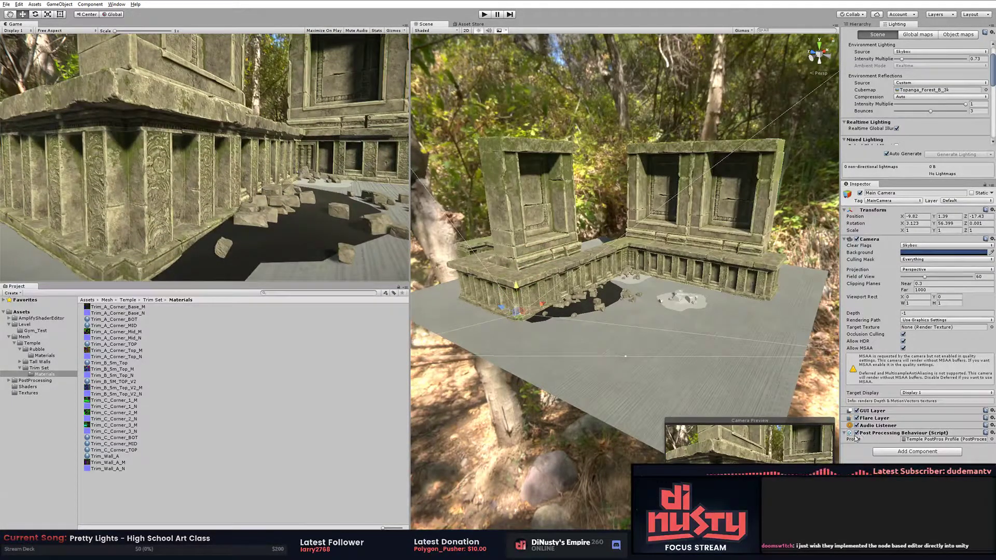
Step: Enable Ambient Occlusion in the Temple PostPros Profile at intensity 1.02, keeping High sample count
click(888, 434)
double_click(918, 441)
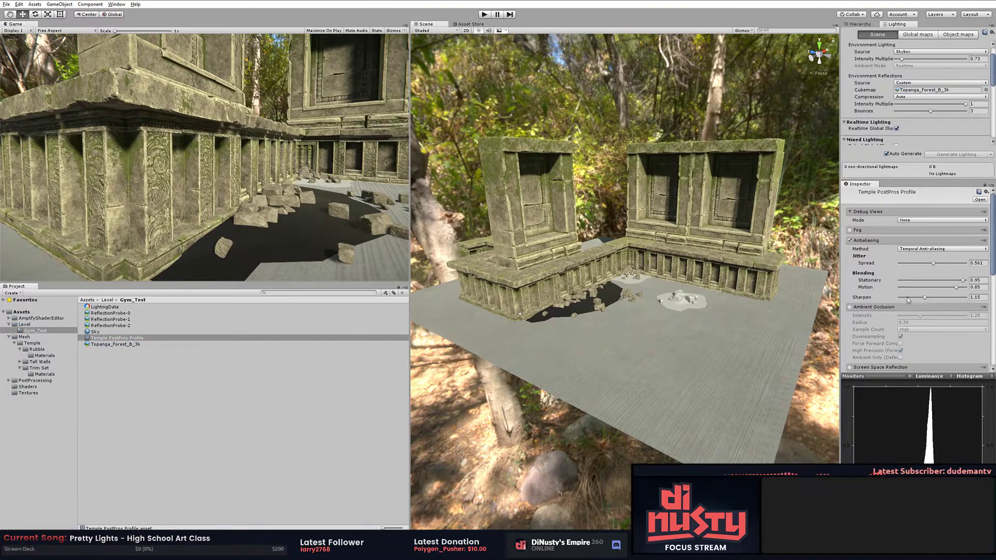
click(850, 307)
drag(920, 316, 884, 325)
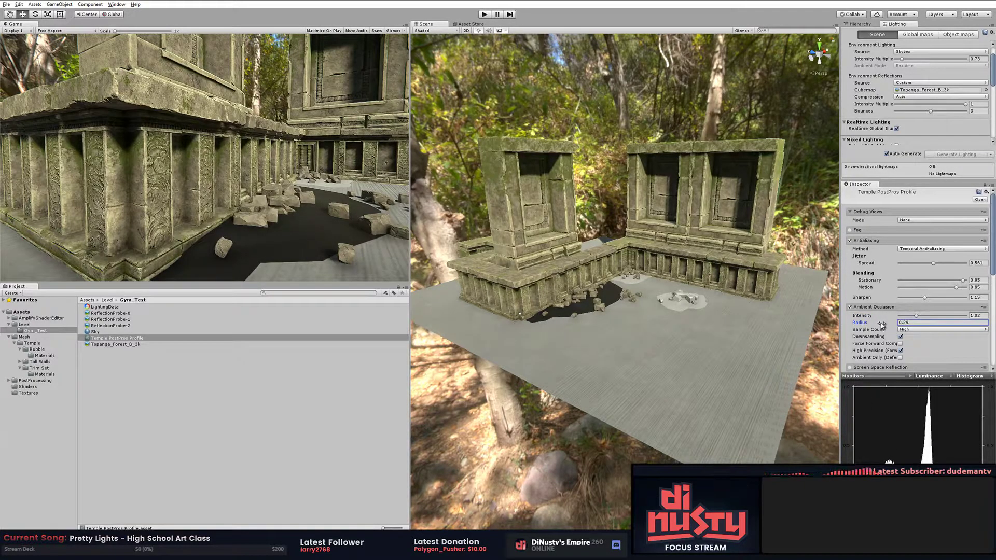
click(924, 330)
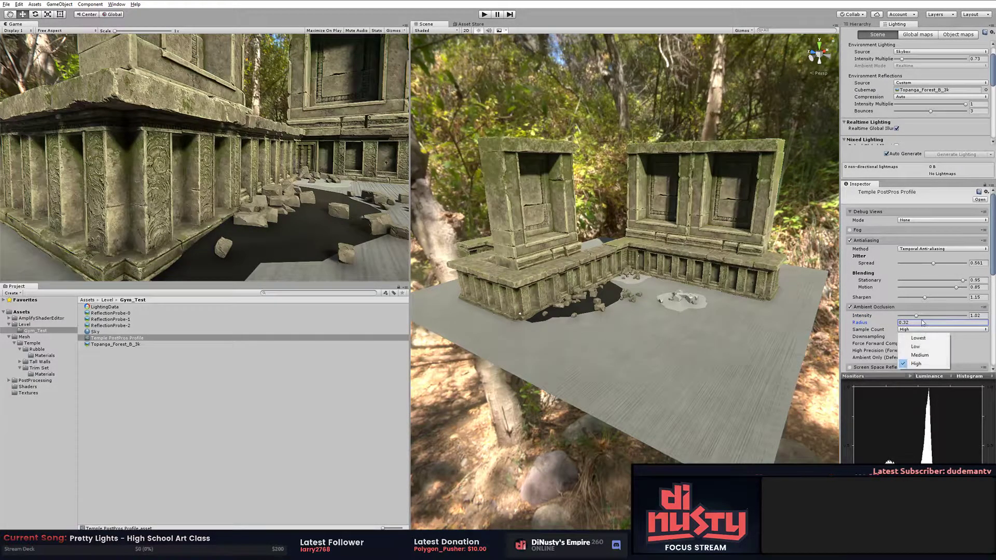
click(917, 318)
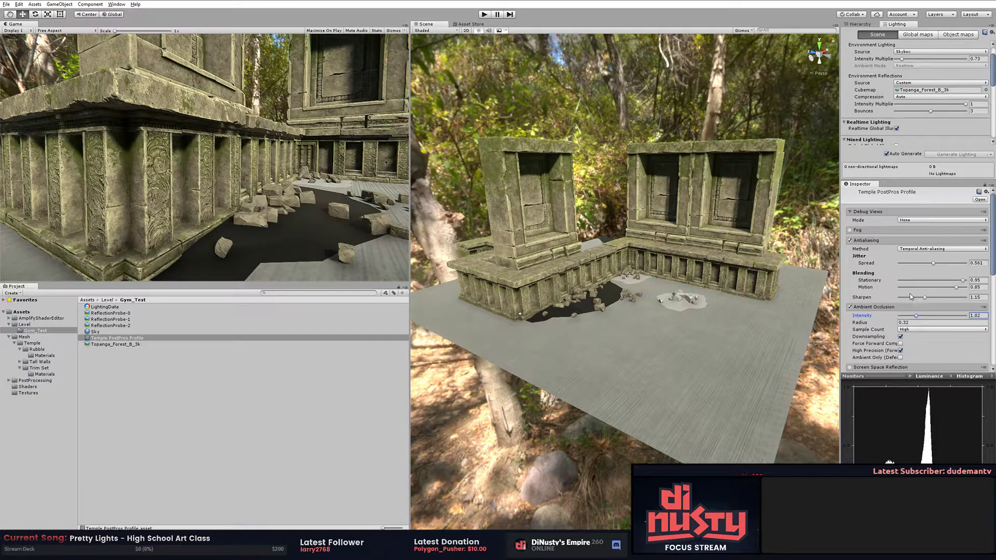
Step: Lower the Antialiasing Sharpen to 0.31 and make the Game view taller
click(578, 127)
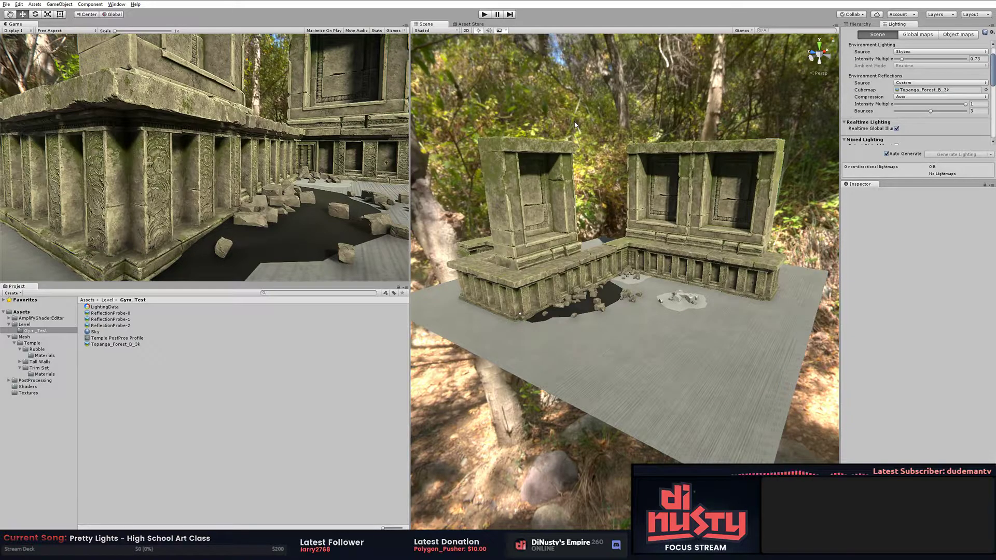
key(ctrl+z)
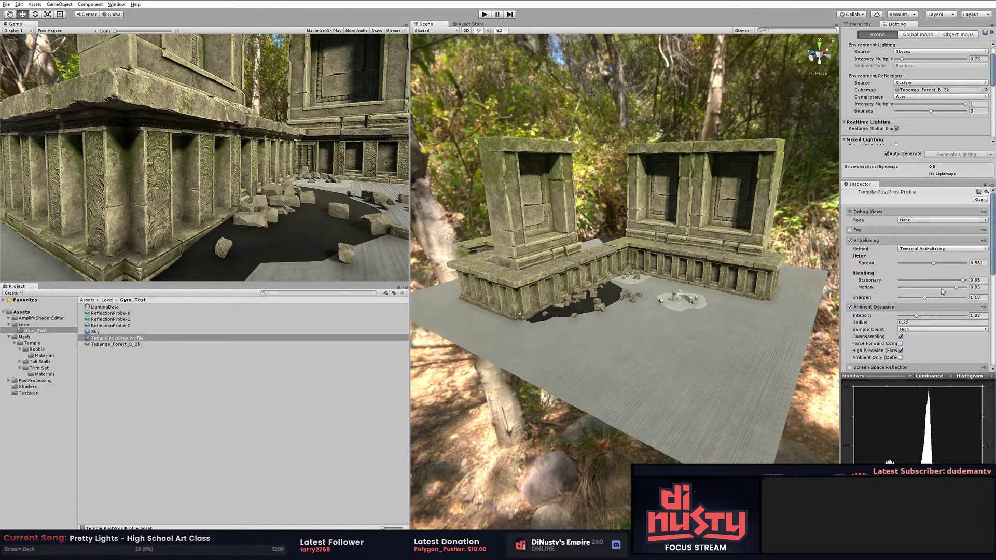
drag(925, 300, 906, 297)
drag(395, 283, 498, 338)
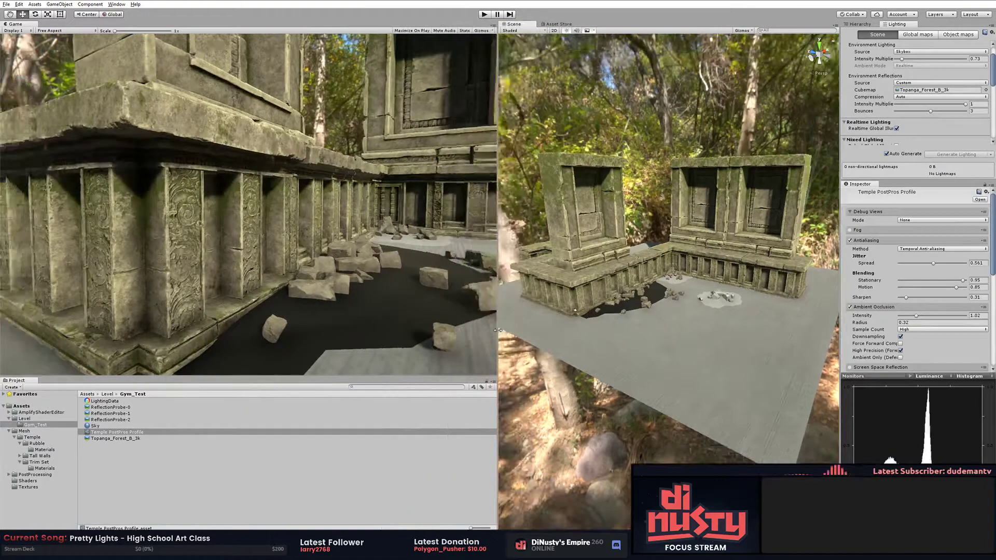
Step: Move the Main Camera up against the temple wall so the Game view frames the mossy carved pillars
click(572, 300)
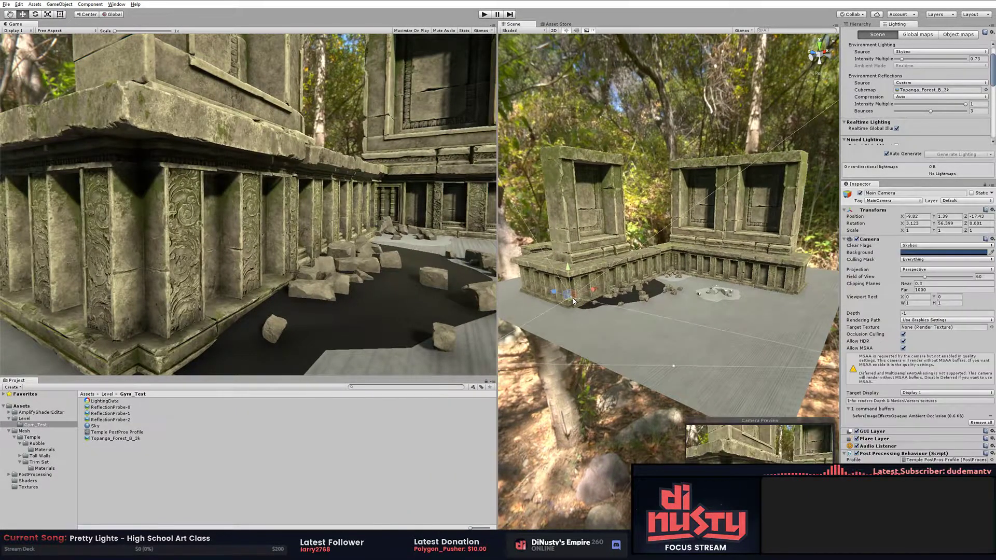
mouse_move(564, 313)
mouse_down()
mouse_move(556, 285)
mouse_move(562, 293)
mouse_up()
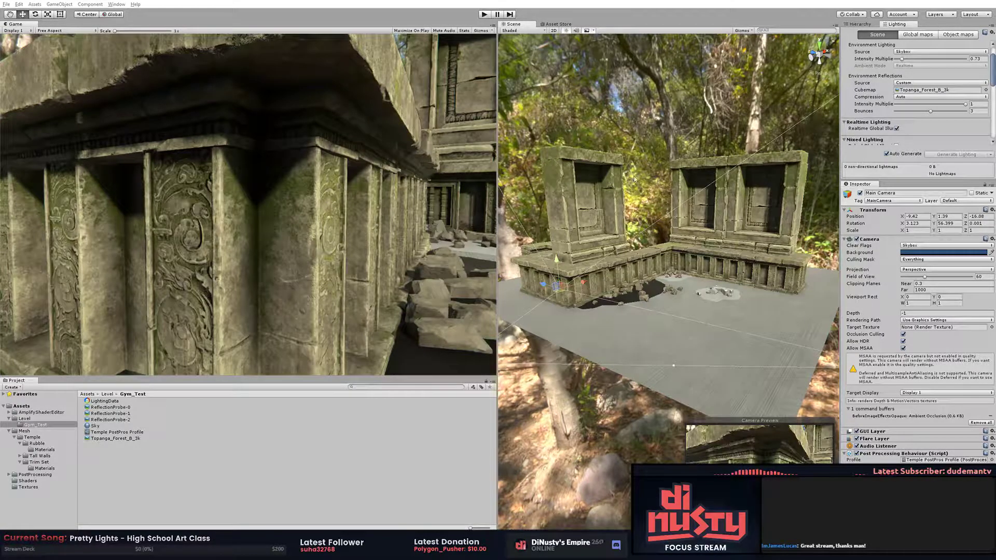
click(648, 155)
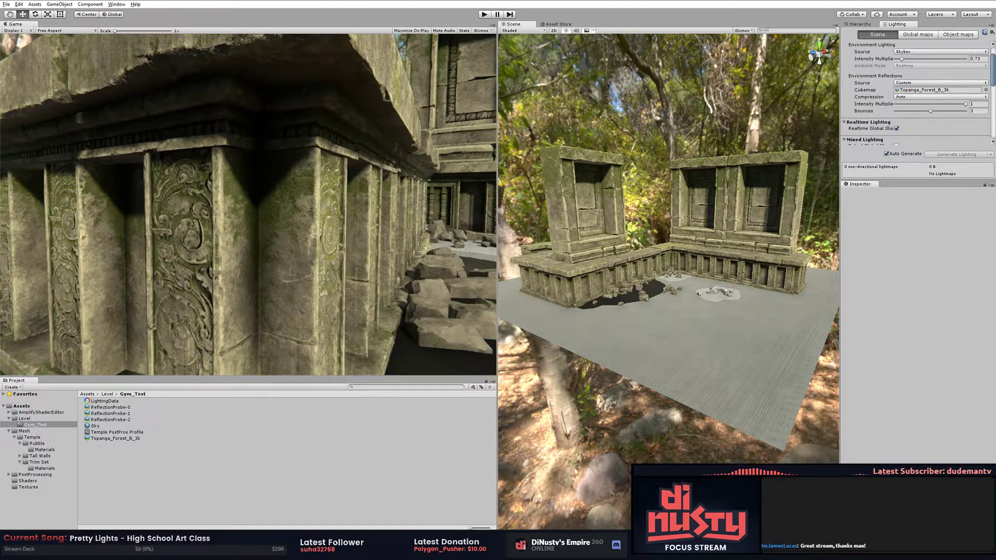